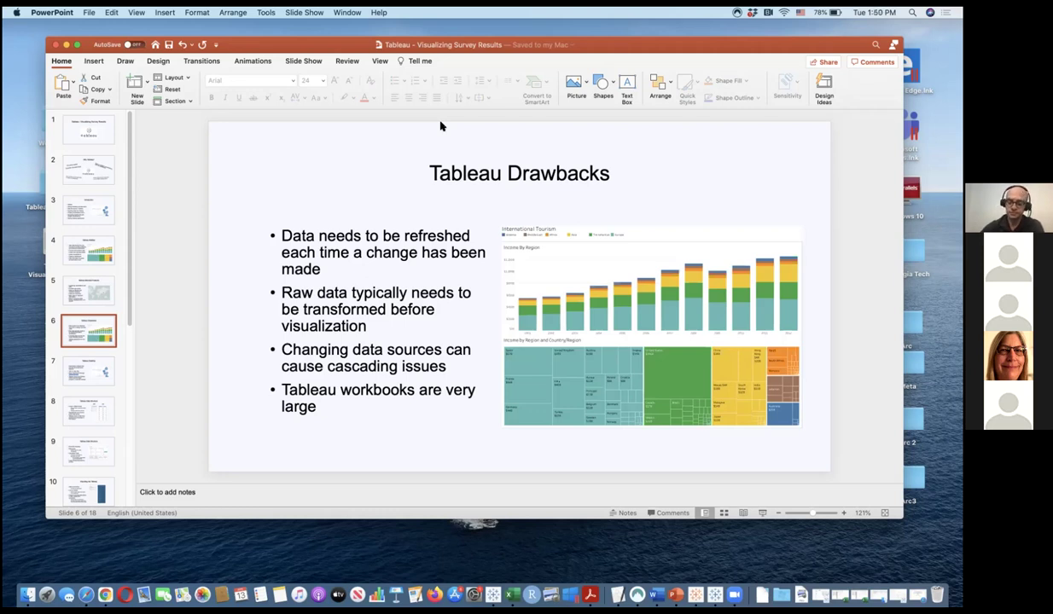
Step: Advance to the Tableau Desktop slide, and switch to the World Indicators Example workbook in Tableau
key("Down")
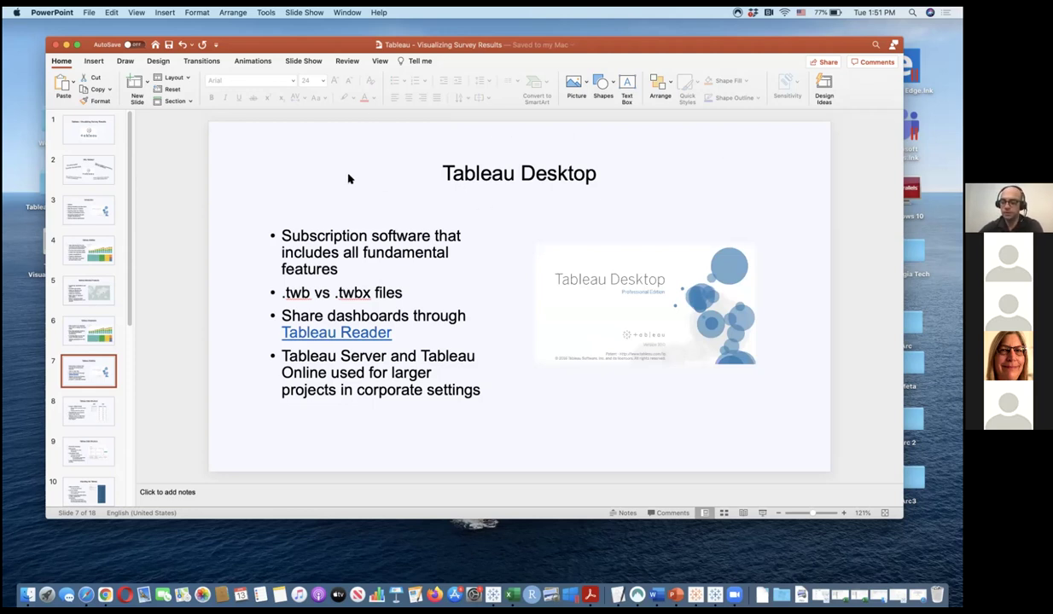
left_click(66, 44)
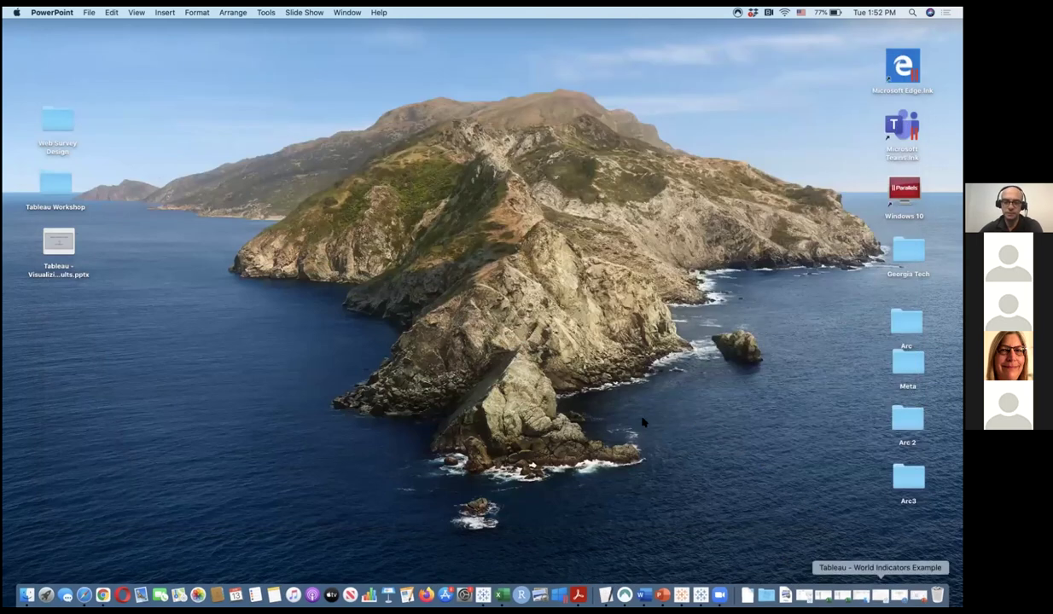
left_click(879, 595)
left_click_drag(743, 47, 687, 51)
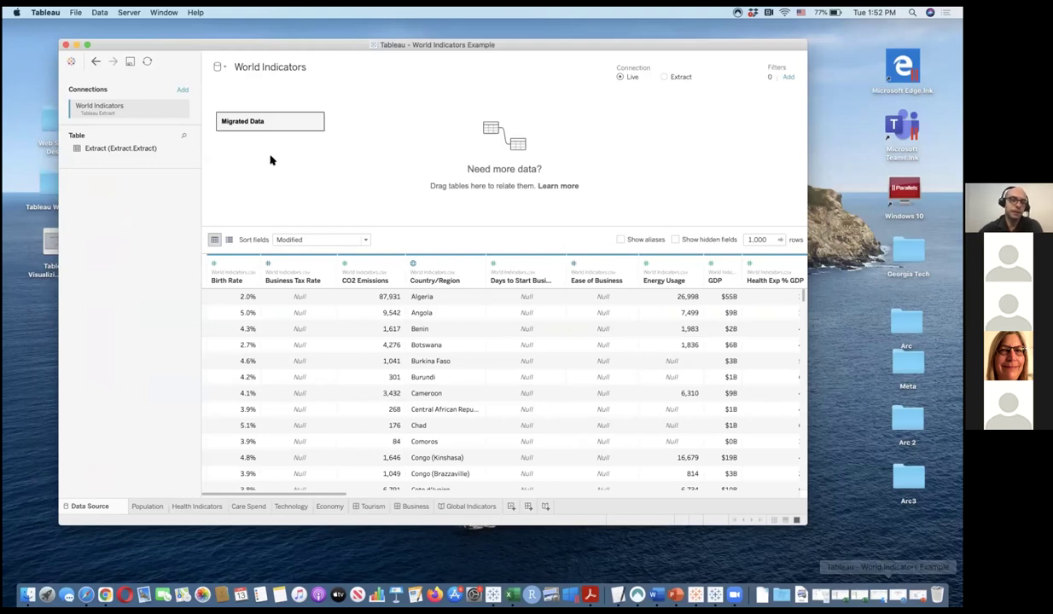
Step: Examine the connection types available for adding data and the World Indicators data source preview
left_click(182, 92)
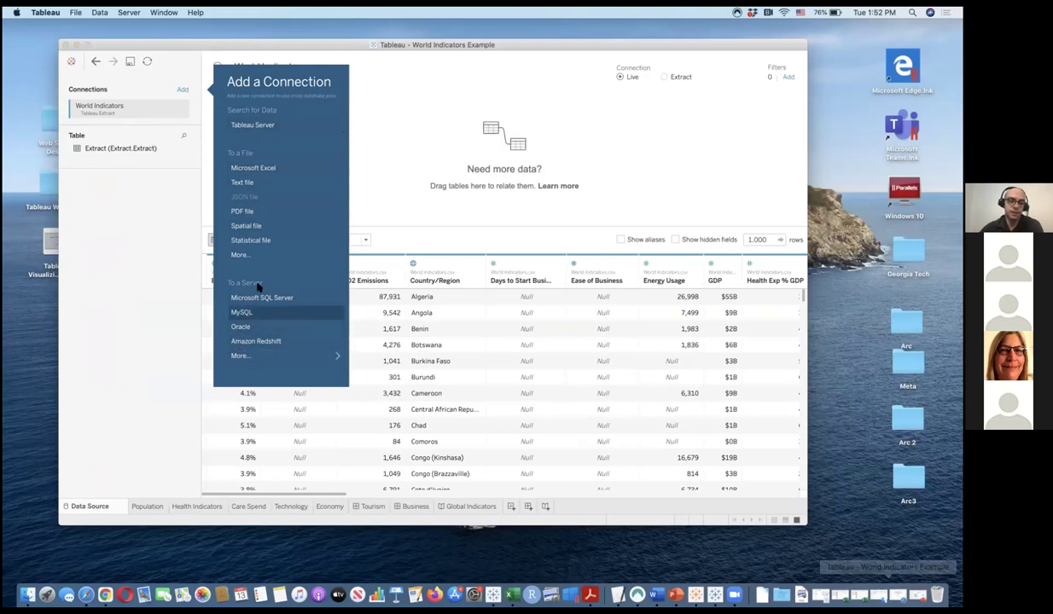
left_click(88, 281)
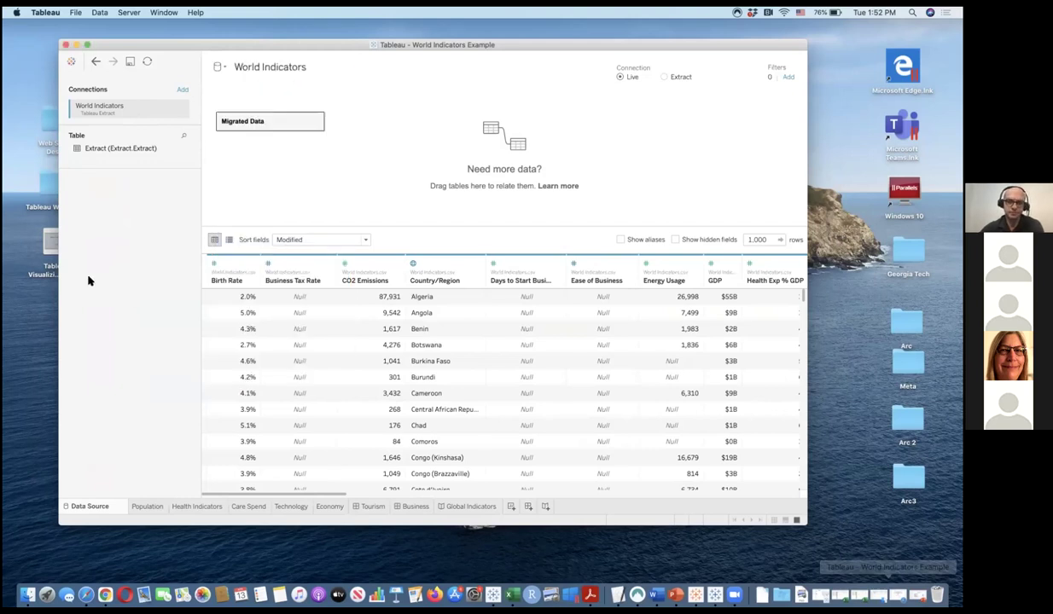
mouse_move(325, 494)
left_mouse_down()
mouse_move(757, 491)
mouse_move(669, 490)
mouse_move(228, 424)
left_mouse_up()
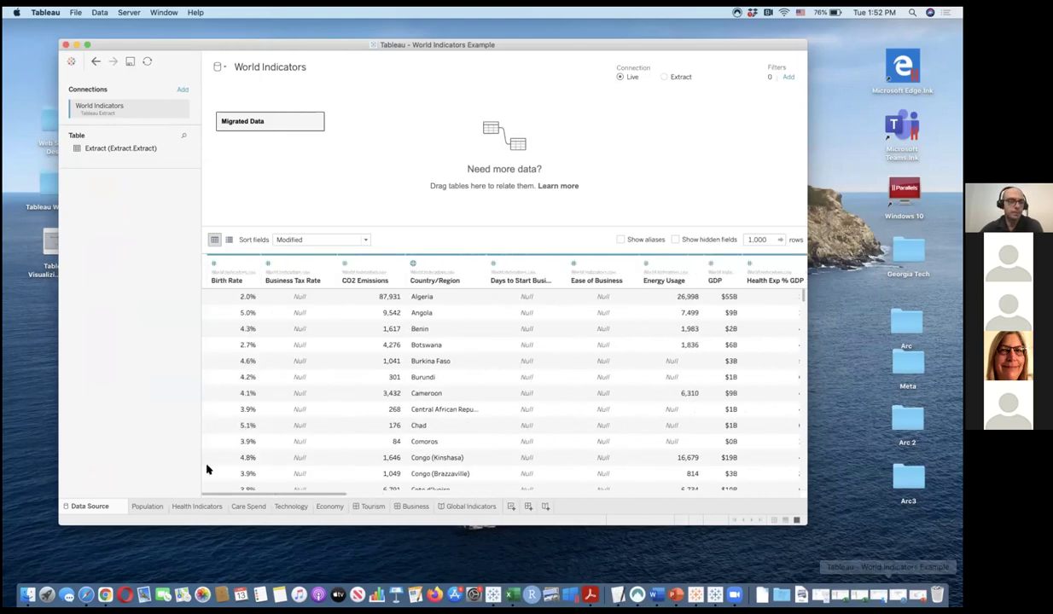
left_click(149, 506)
left_click(89, 507)
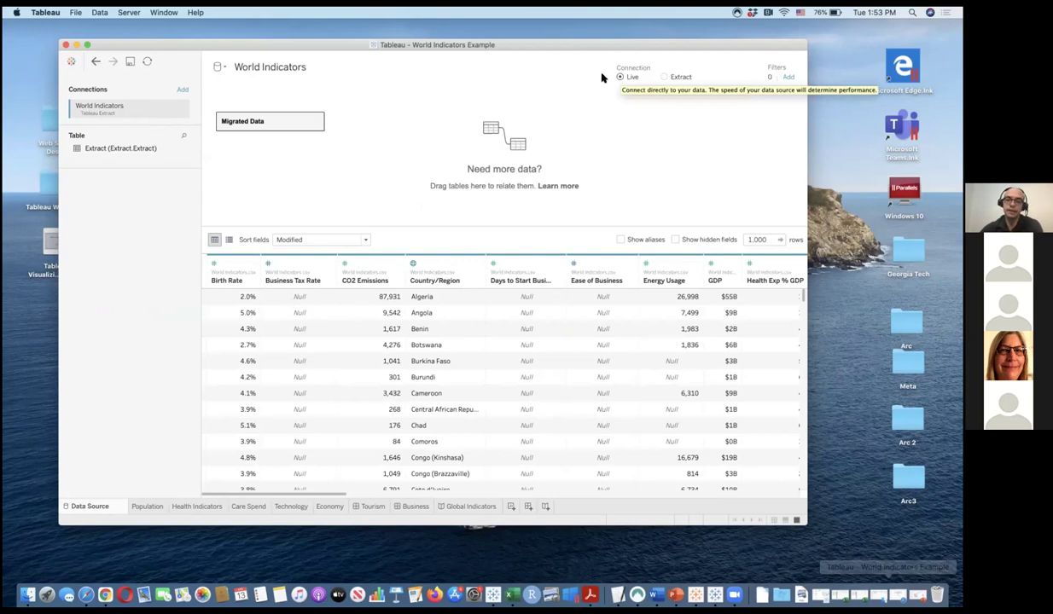
left_click(146, 64)
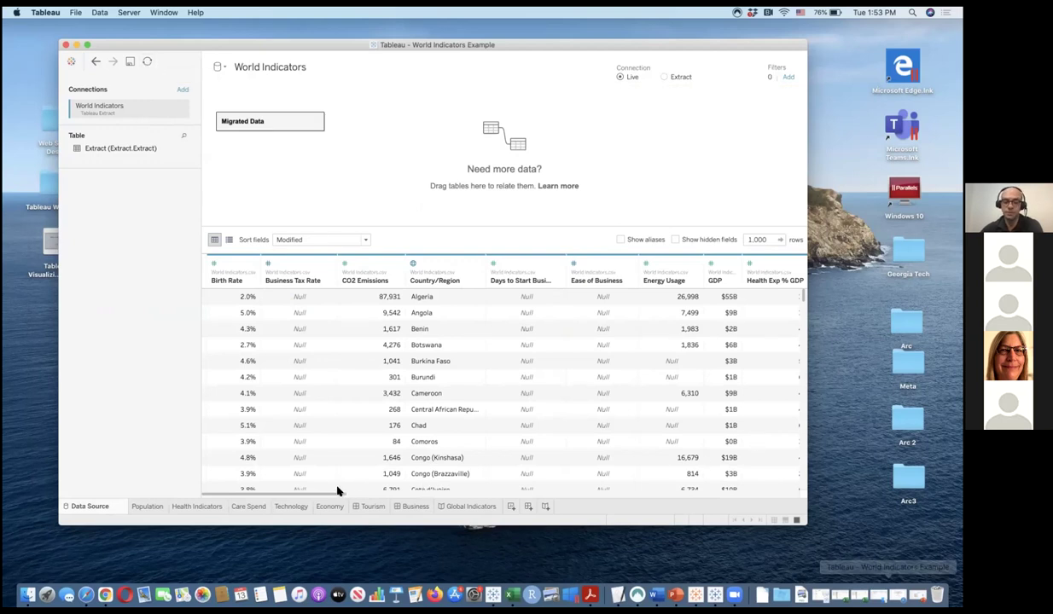
left_click_drag(337, 494, 266, 487)
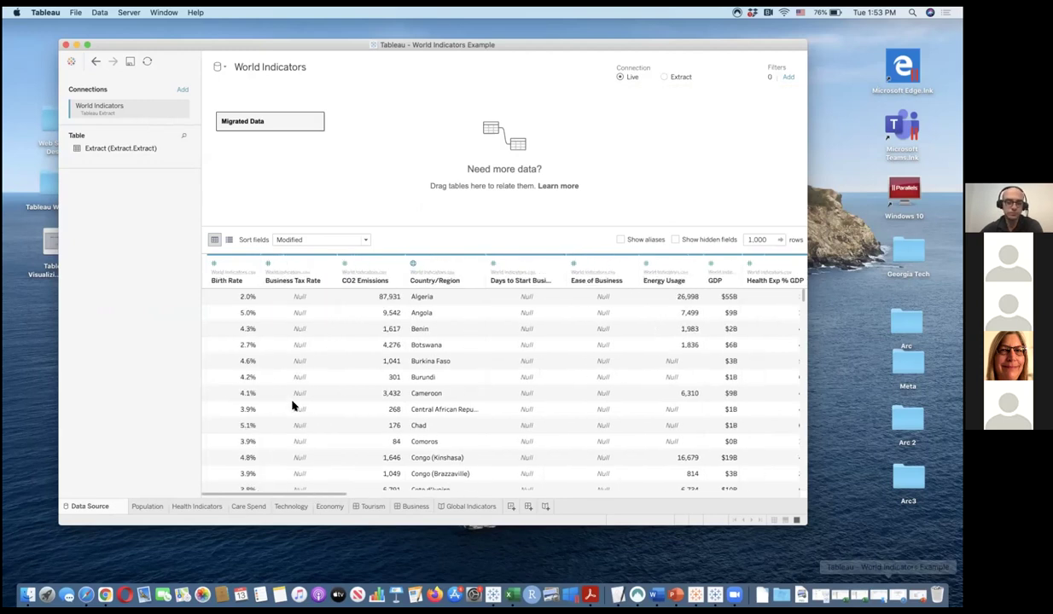
Step: View the data type and geographic role options of the Birth Rate field
left_click(215, 267)
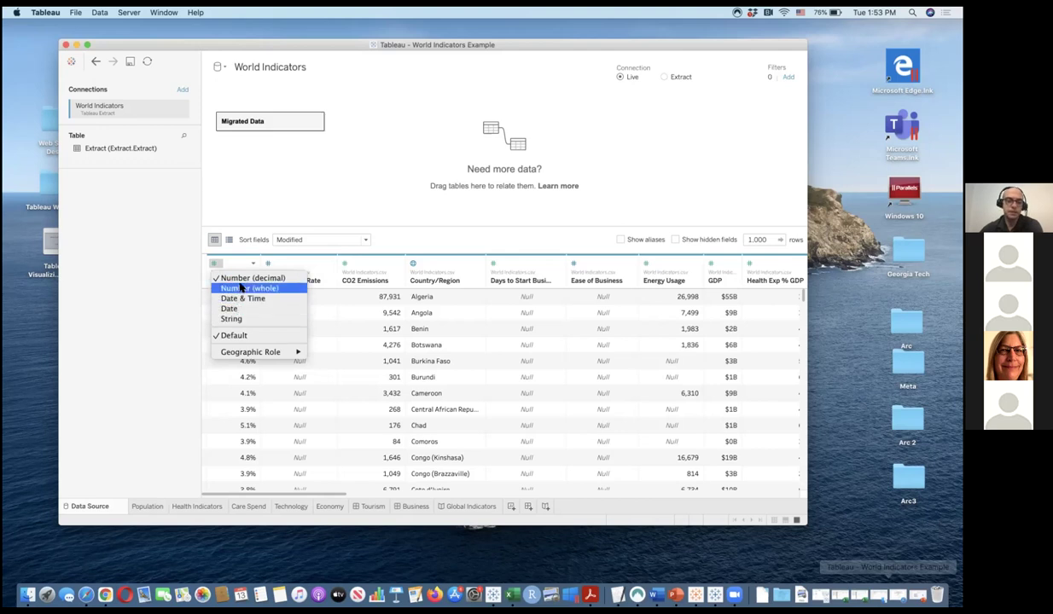
mouse_move(249, 352)
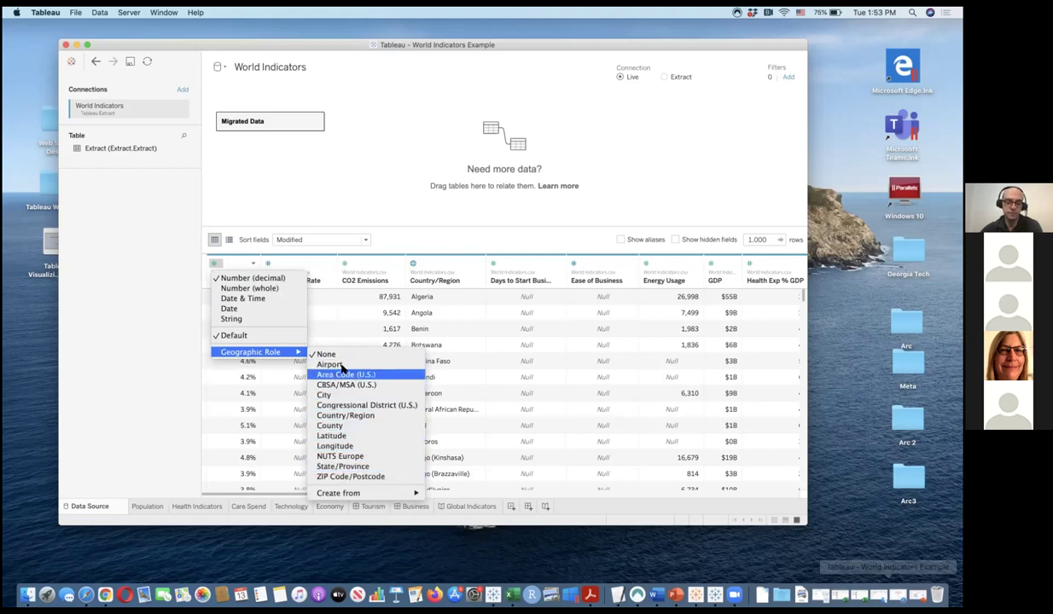
left_click(350, 186)
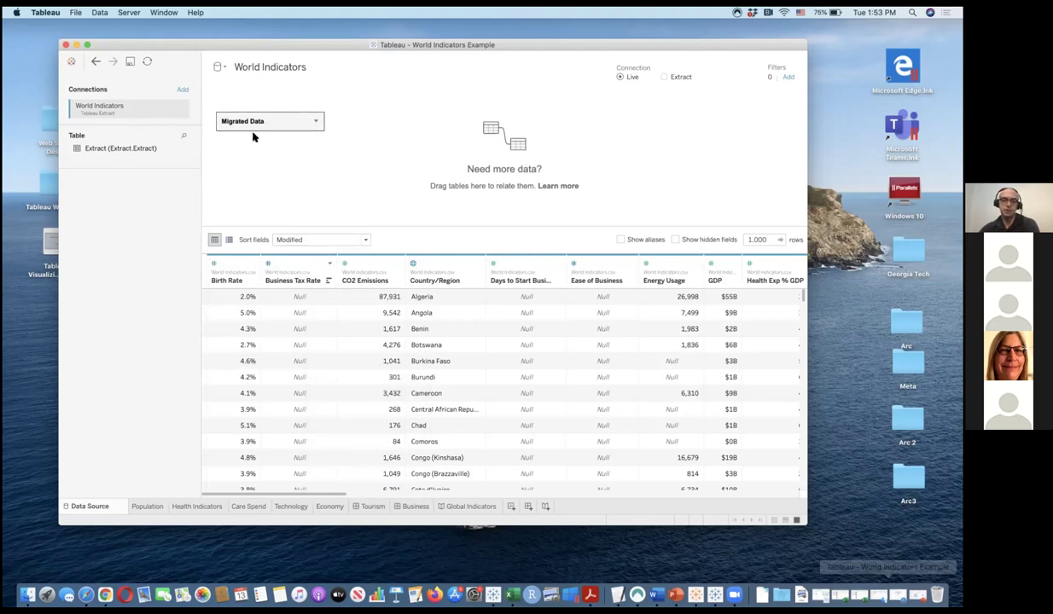
Step: Check the Migrated Data table's options and the connection types available for adding another source
right_click(315, 122)
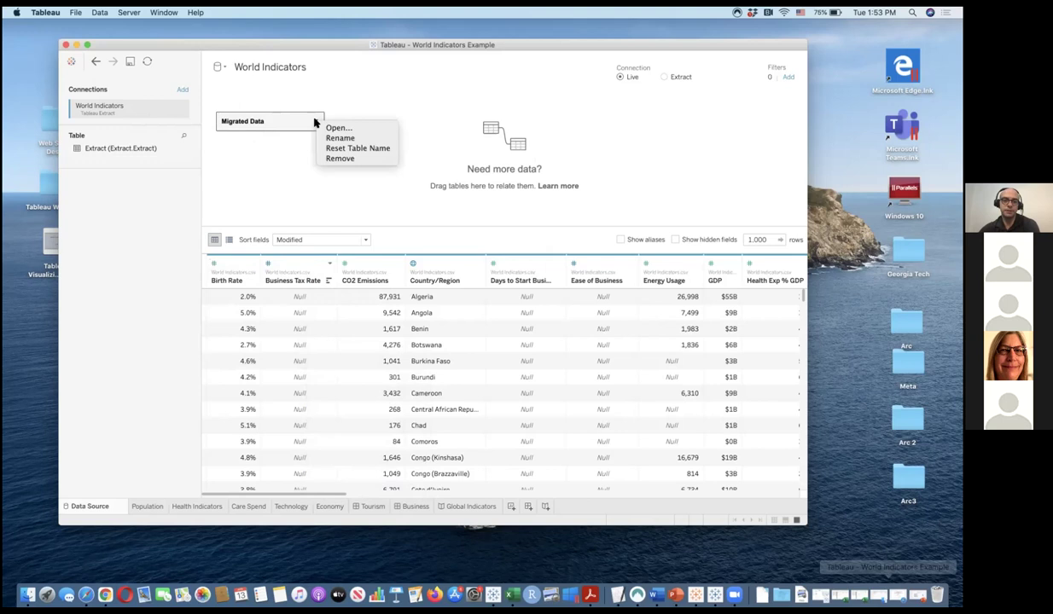
left_click(313, 122)
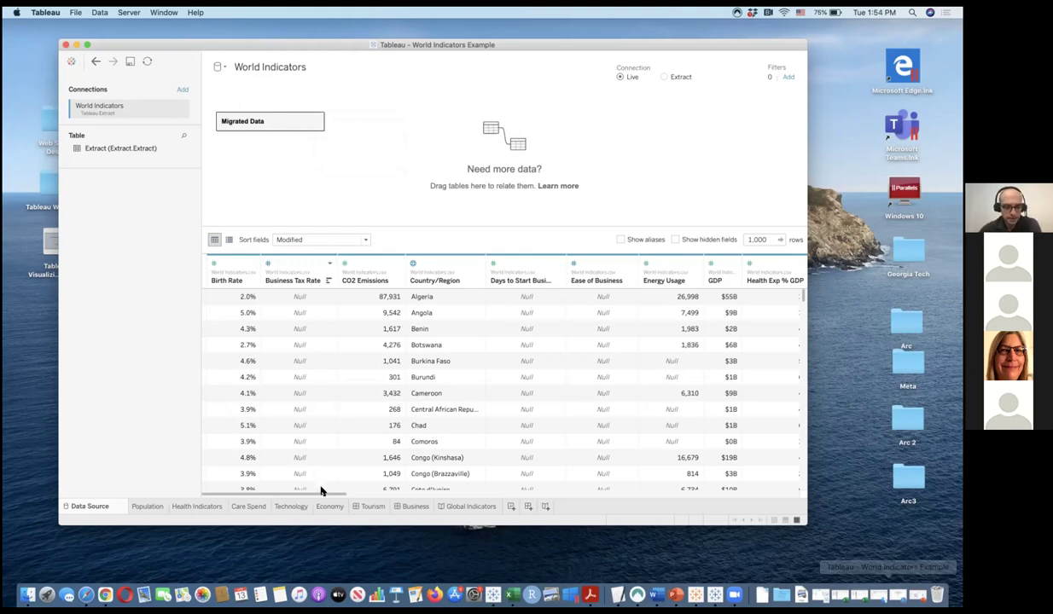
scroll(328, 490, "down", 1)
mouse_move(308, 494)
left_mouse_down()
mouse_move(351, 498)
mouse_move(327, 497)
left_mouse_up()
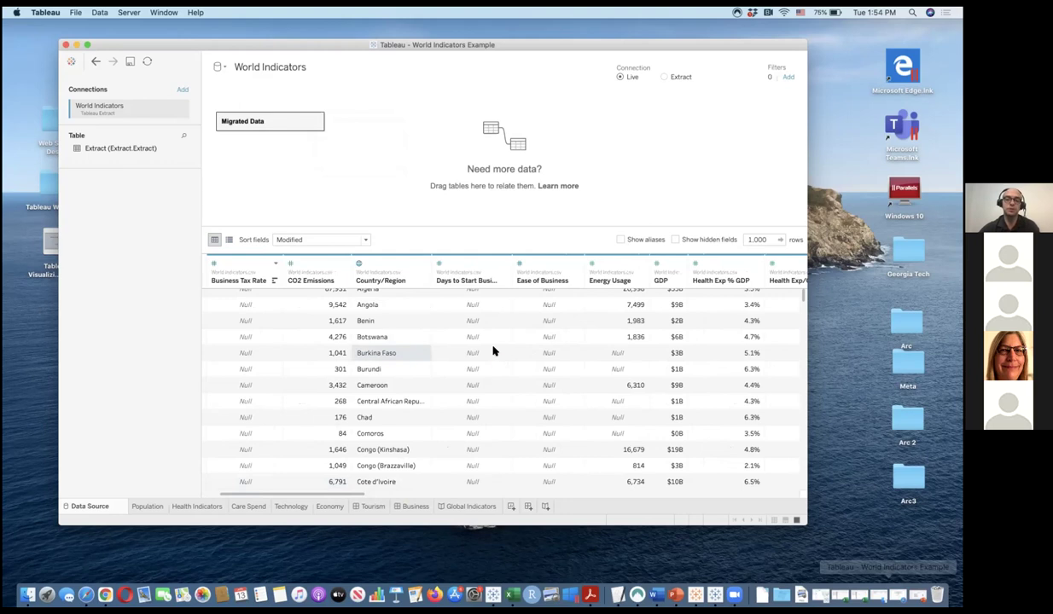
left_click(182, 90)
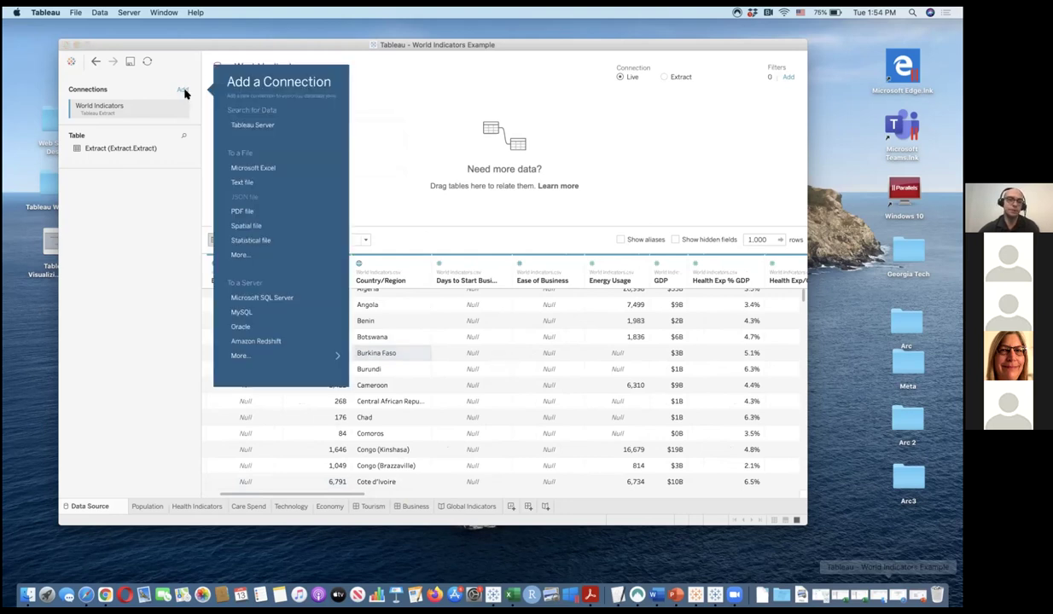
left_click(417, 152)
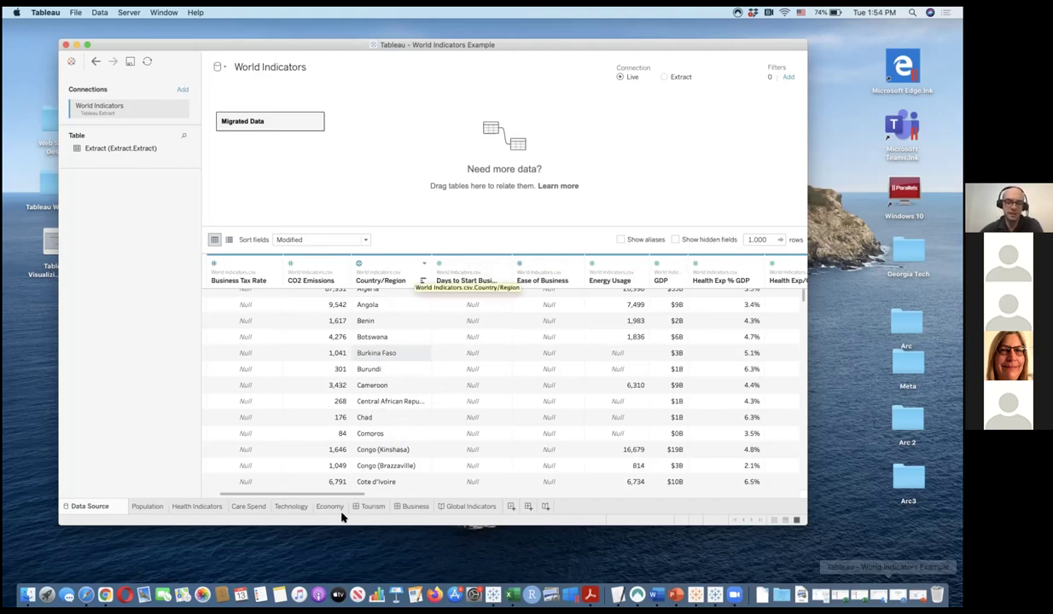
Step: Scan the data preview's columns from Birth Rate across to the calculated fields and back to the first column
left_click_drag(361, 495, 265, 446)
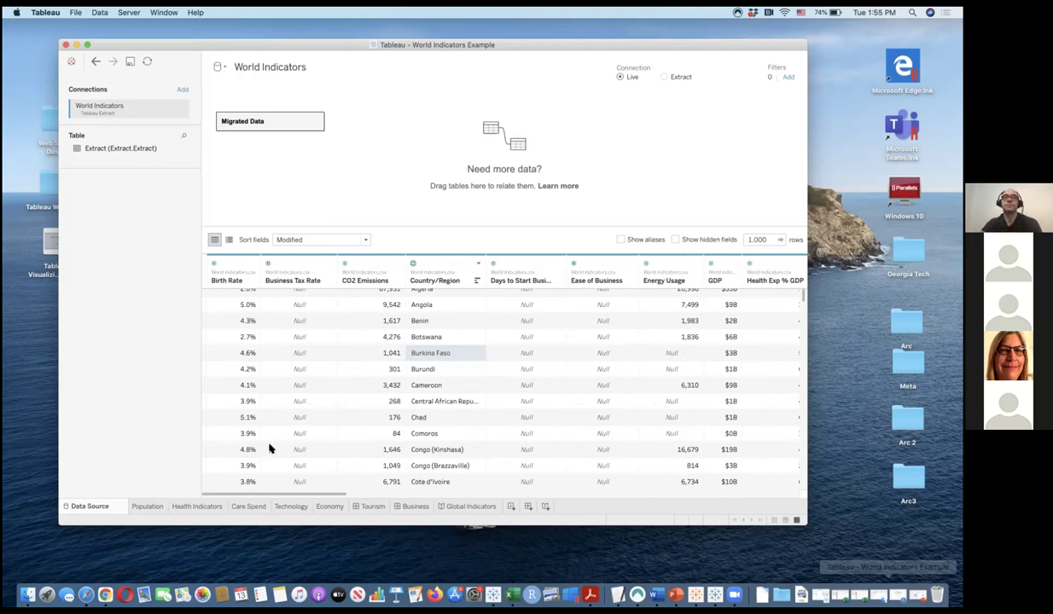
left_click_drag(337, 495, 606, 479)
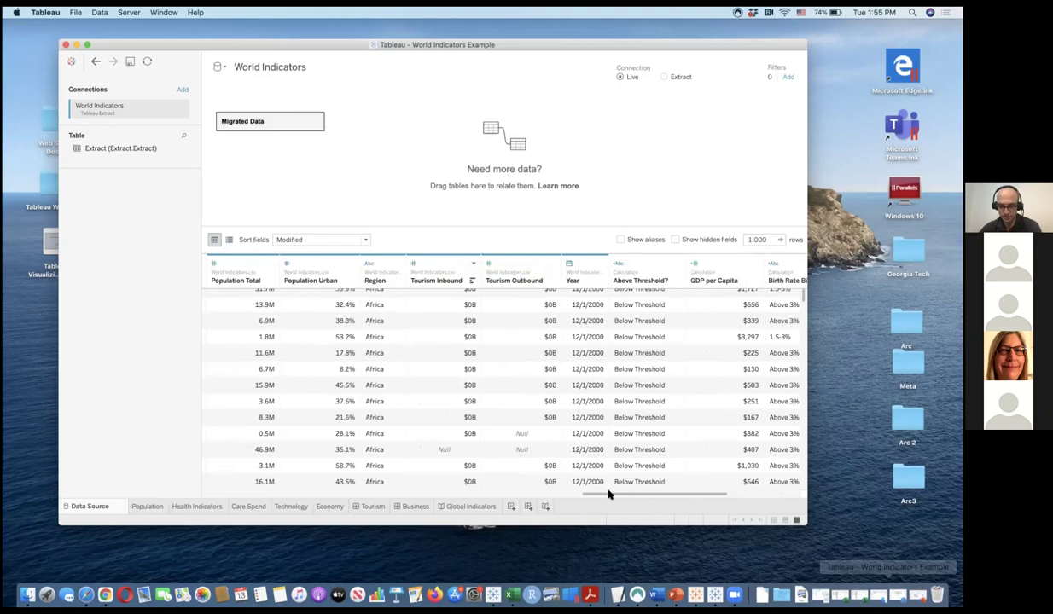
left_click_drag(616, 494, 722, 488)
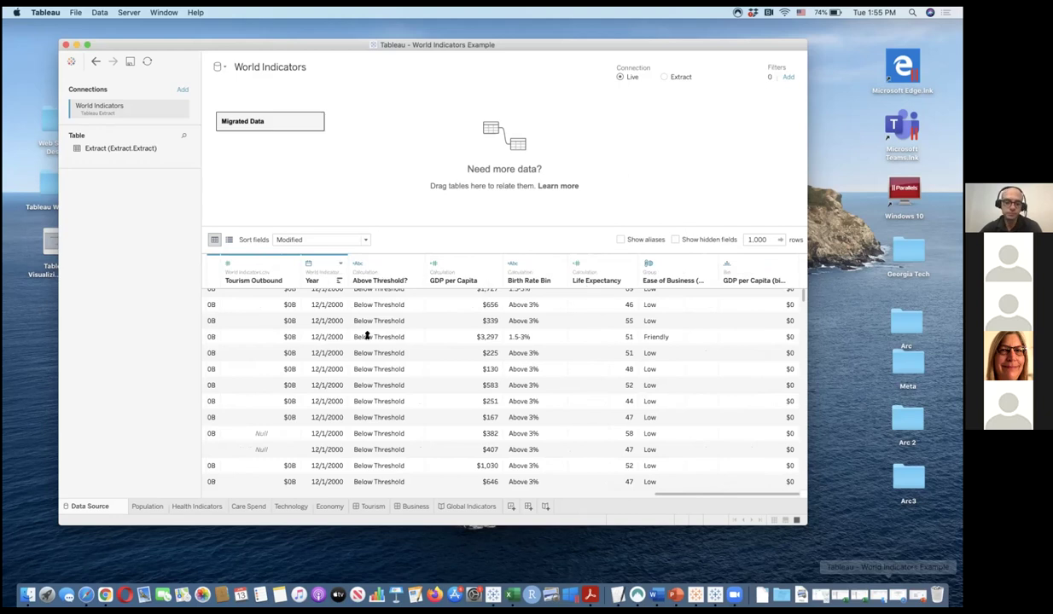
left_click_drag(719, 495, 529, 478)
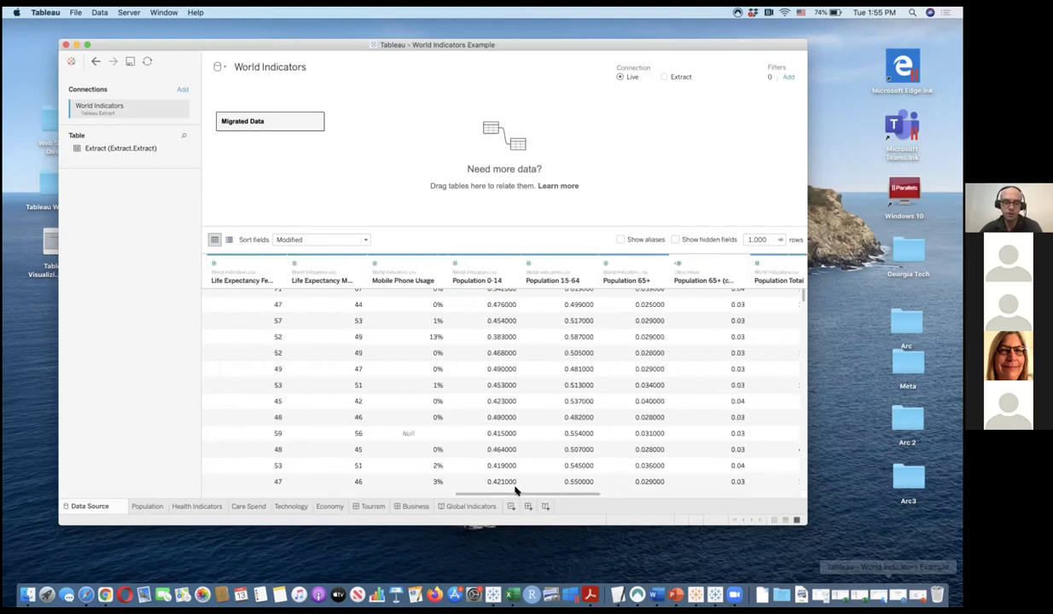
left_click_drag(505, 495, 223, 442)
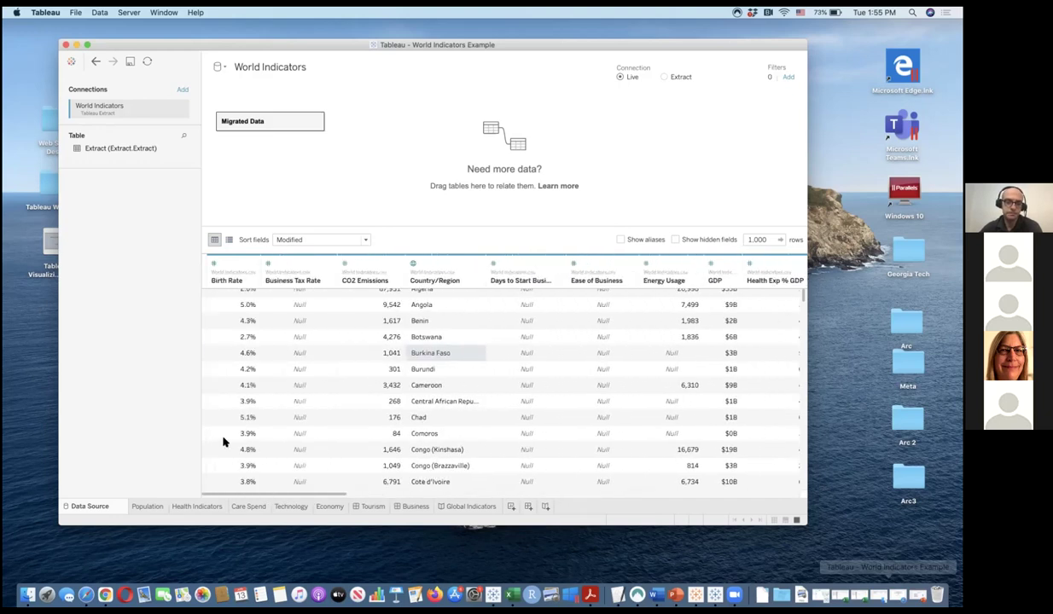
Step: Create a calculated field named Birth Rate Correction from the Birth Rate field with the formula [Birth Rate] - 1
right_click(238, 281)
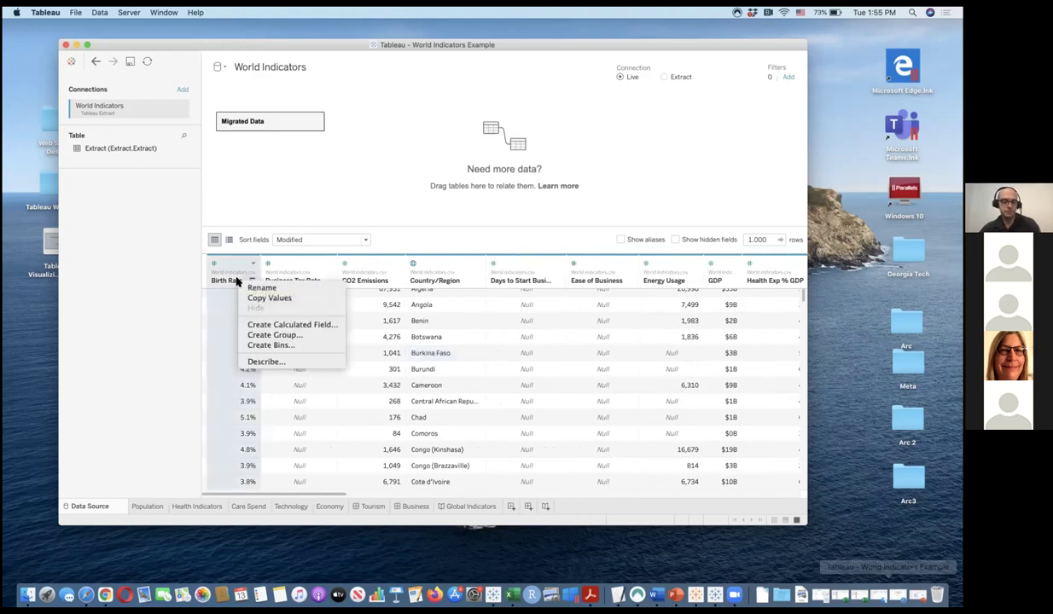
left_click(267, 326)
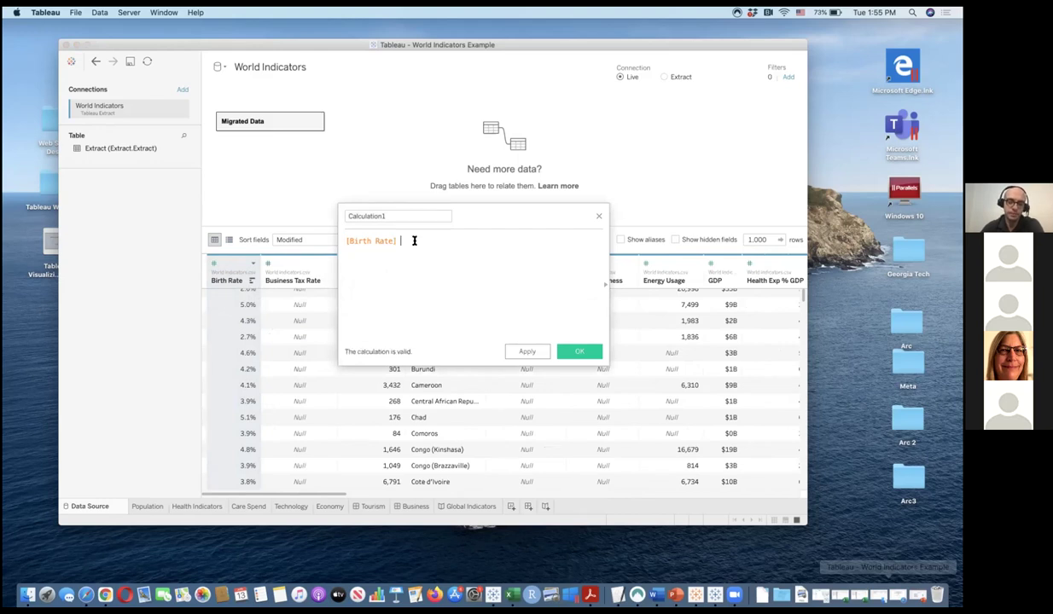
type("- 1")
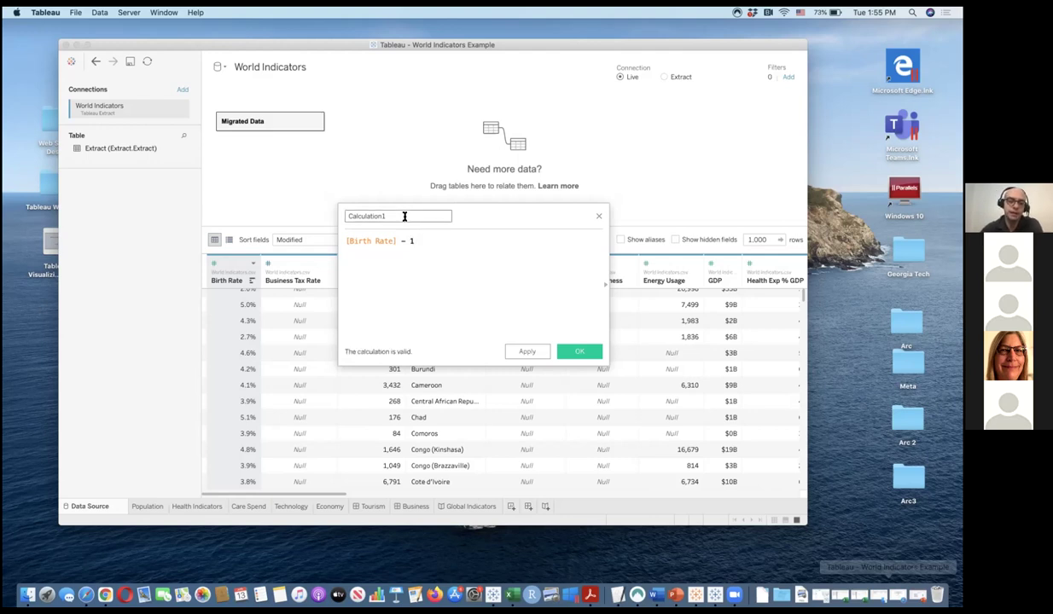
left_click_drag(404, 215, 340, 212)
type("Birth Rate Corre")
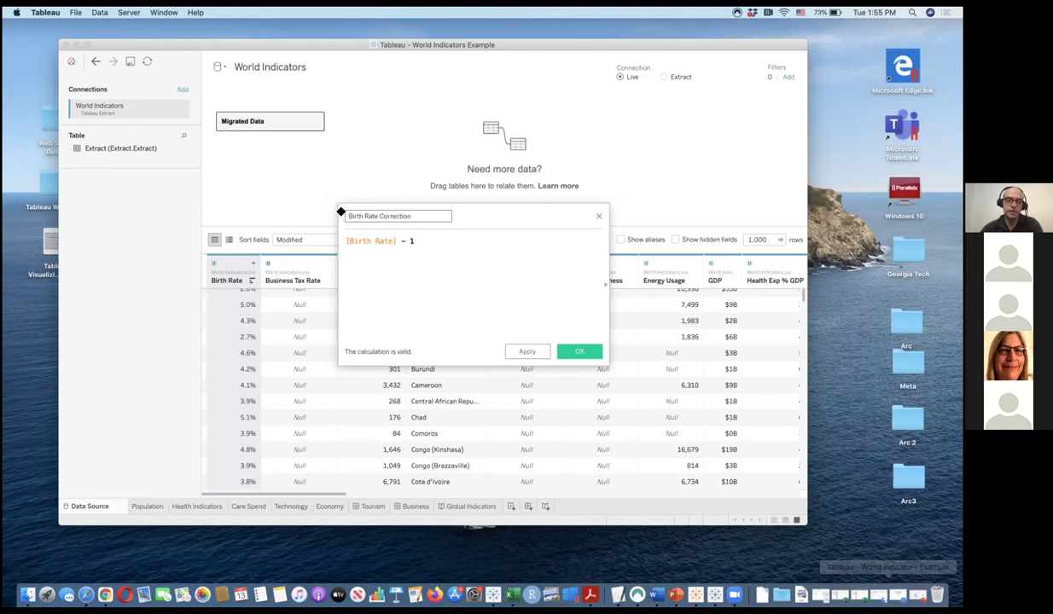
left_click(579, 351)
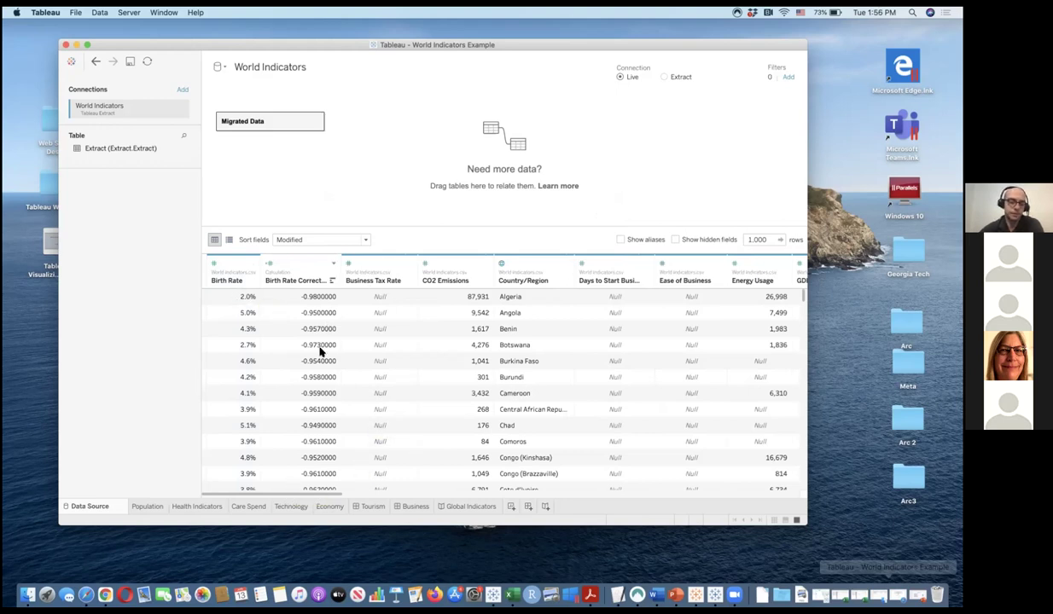
Step: Open the Population worksheet with the Population and Birth Rate map, going back briefly to the data source
left_click_drag(291, 493, 359, 494)
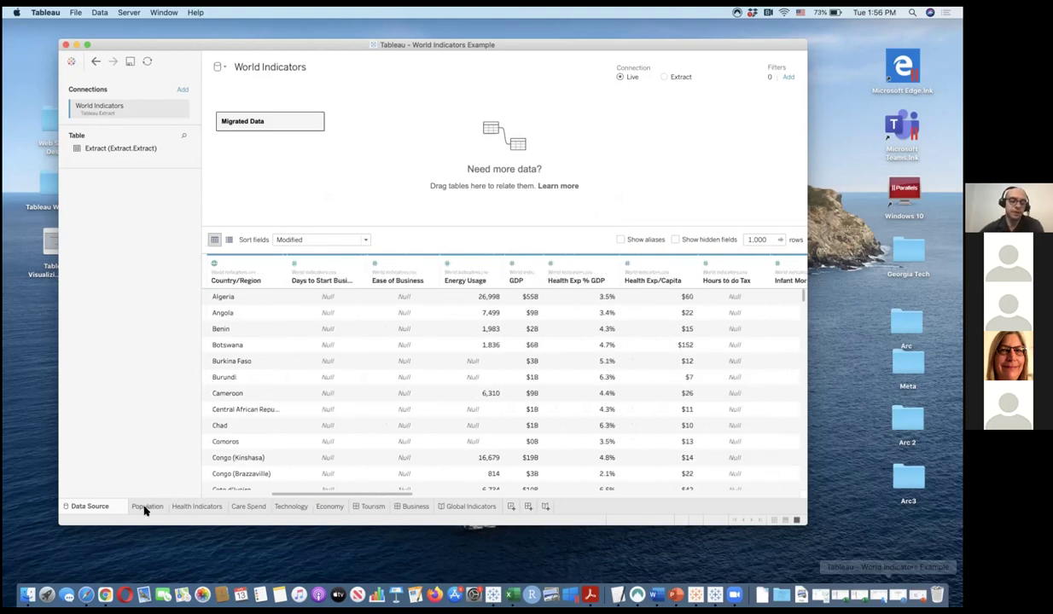
mouse_move(145, 510)
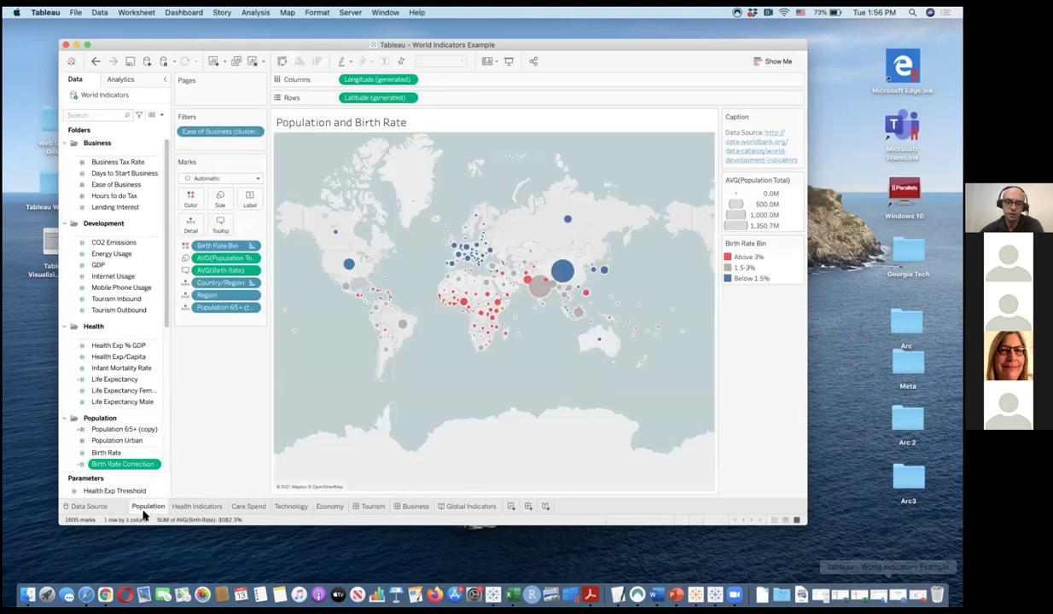
mouse_move(145, 513)
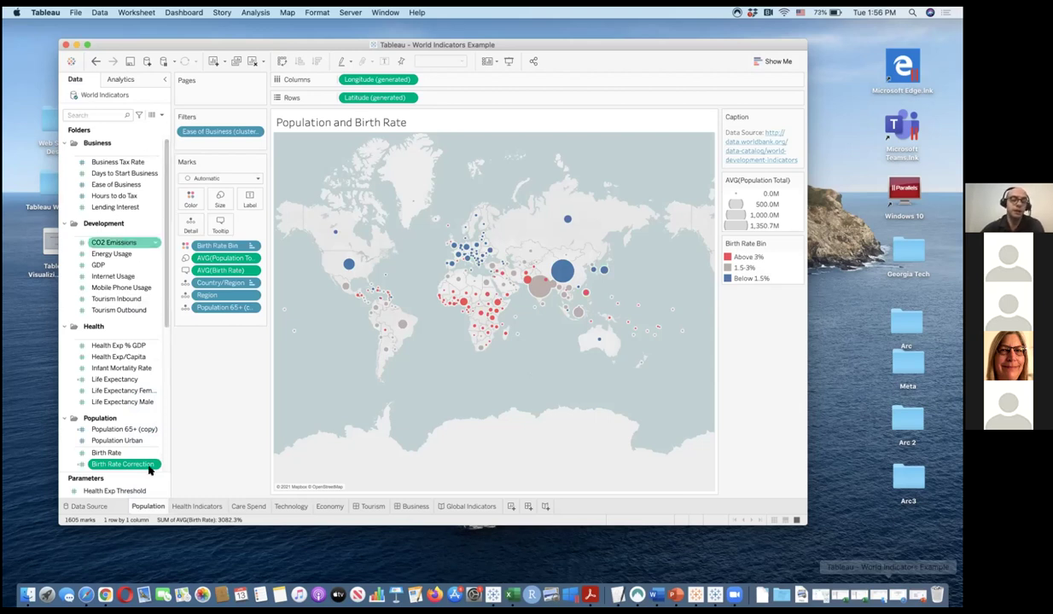
left_click(94, 506)
left_click(146, 507)
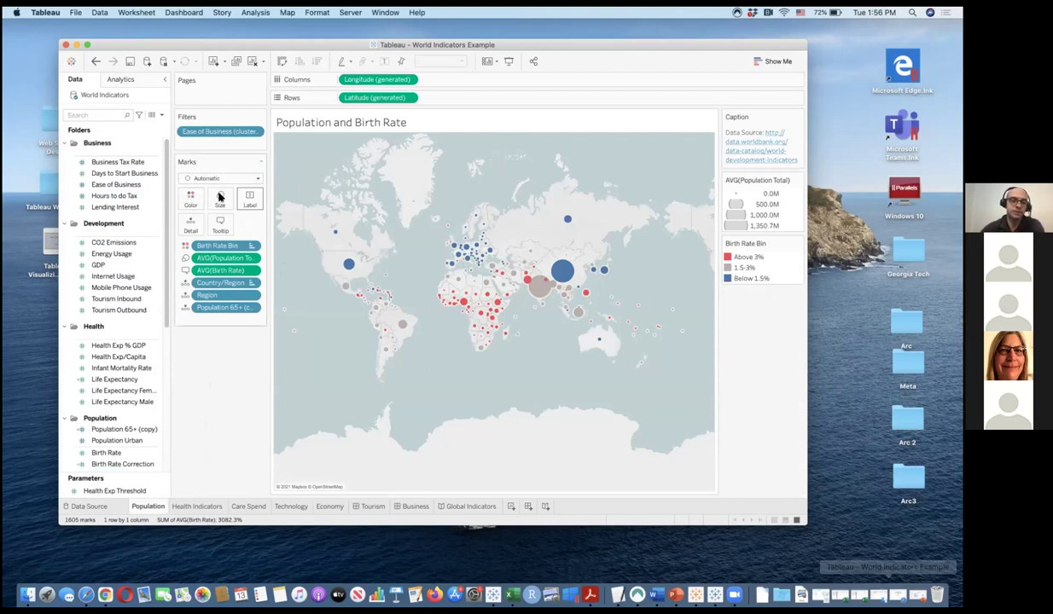
Step: Review the mark types available for the Population and Birth Rate map and inspect Russia's data point
left_click(260, 180)
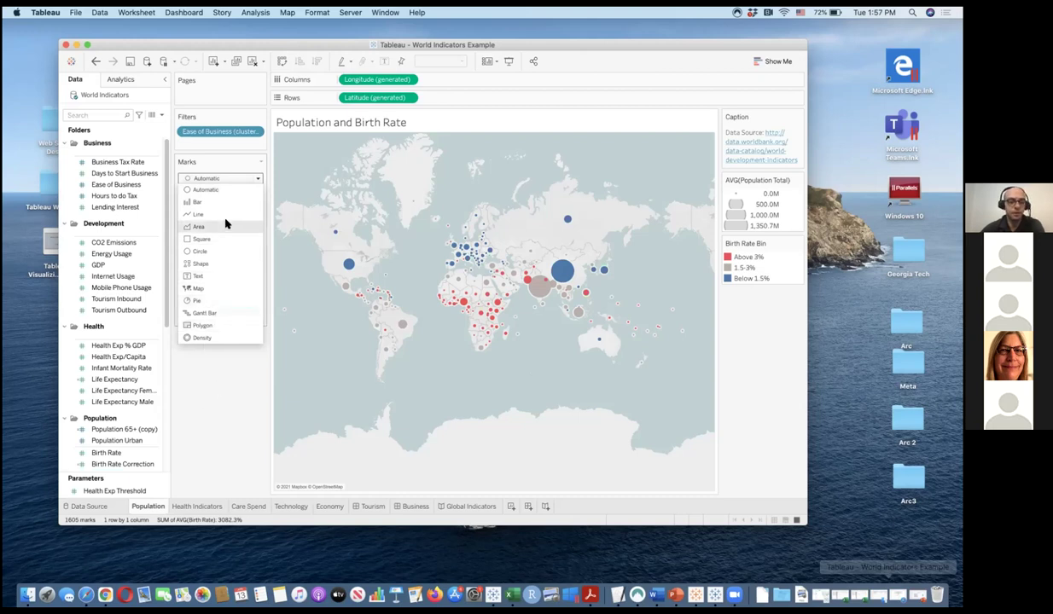
left_click(199, 389)
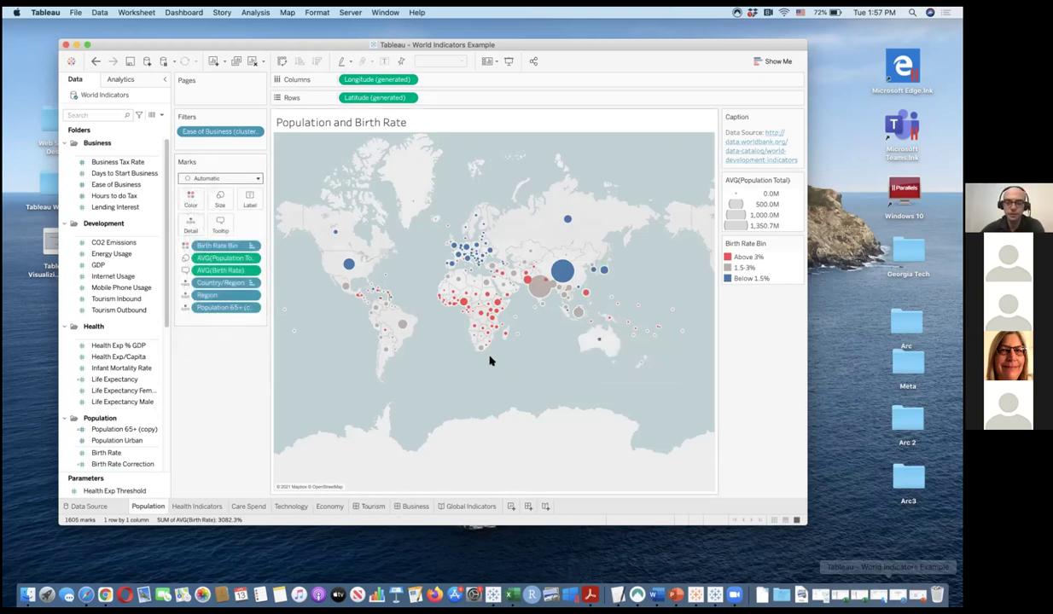
mouse_move(564, 275)
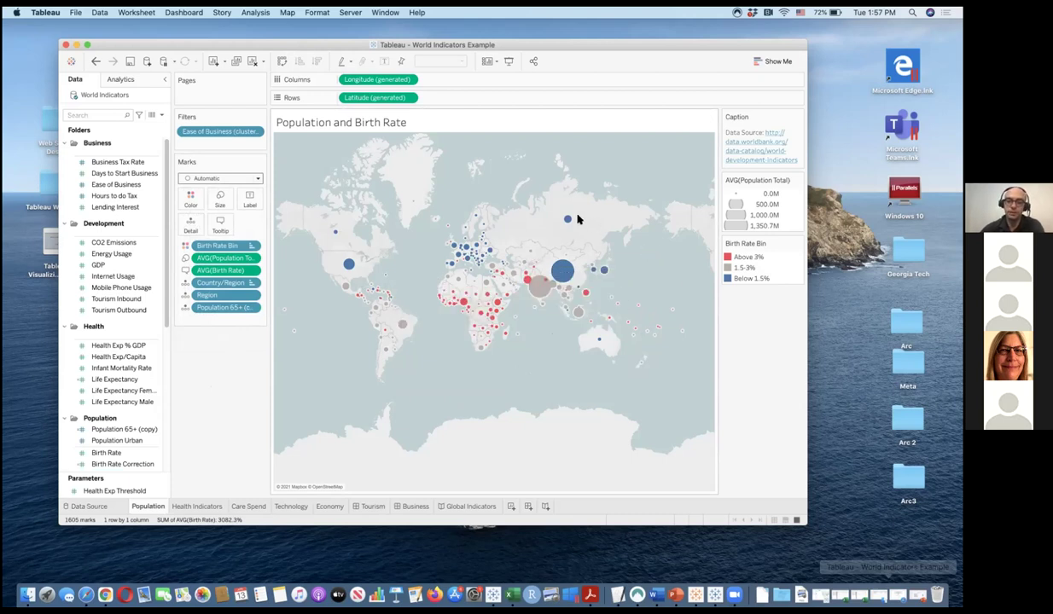
mouse_move(572, 220)
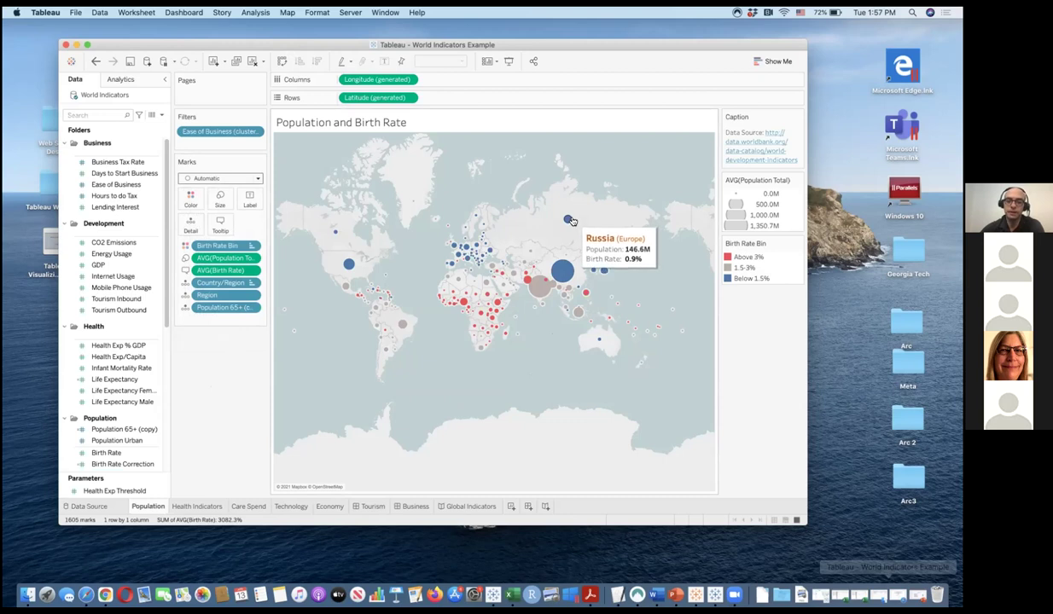
left_click(251, 259)
left_click(251, 260)
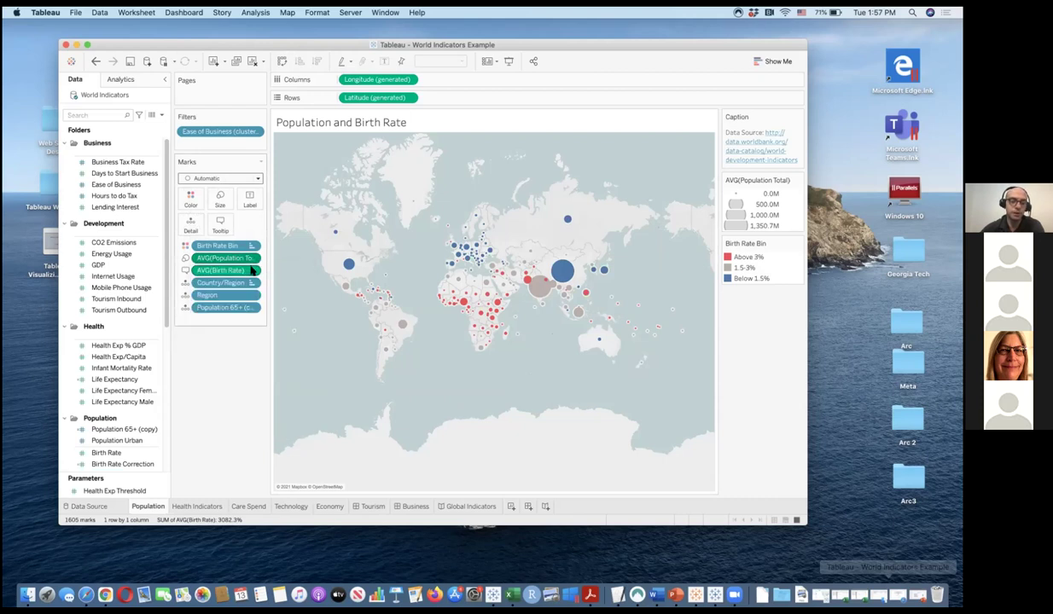
left_click(251, 271)
left_click(250, 270)
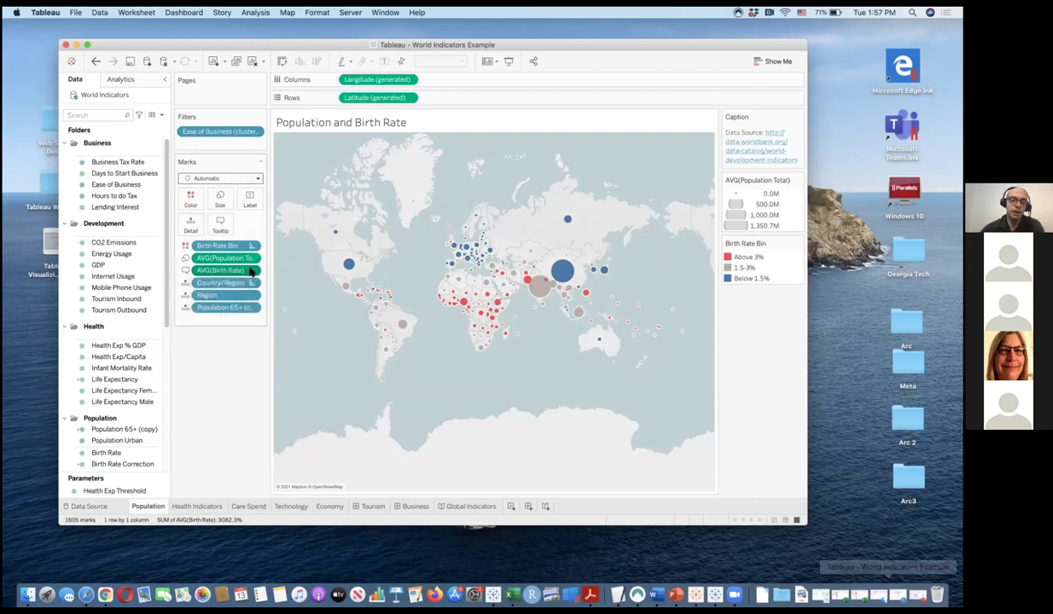
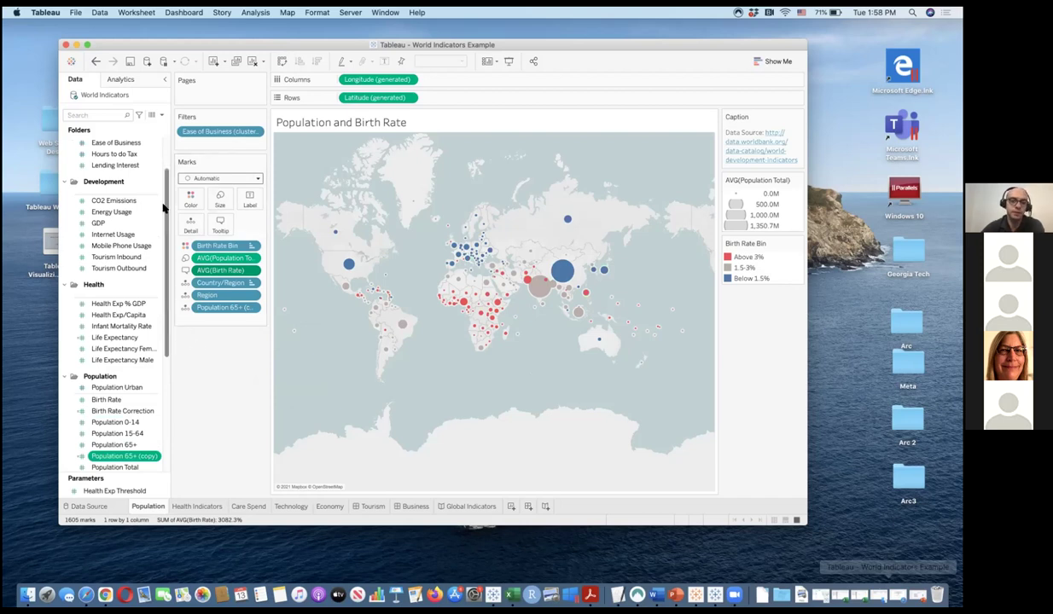
Step: Undo the last change to the Population 65+ (copy) field
left_click(97, 61)
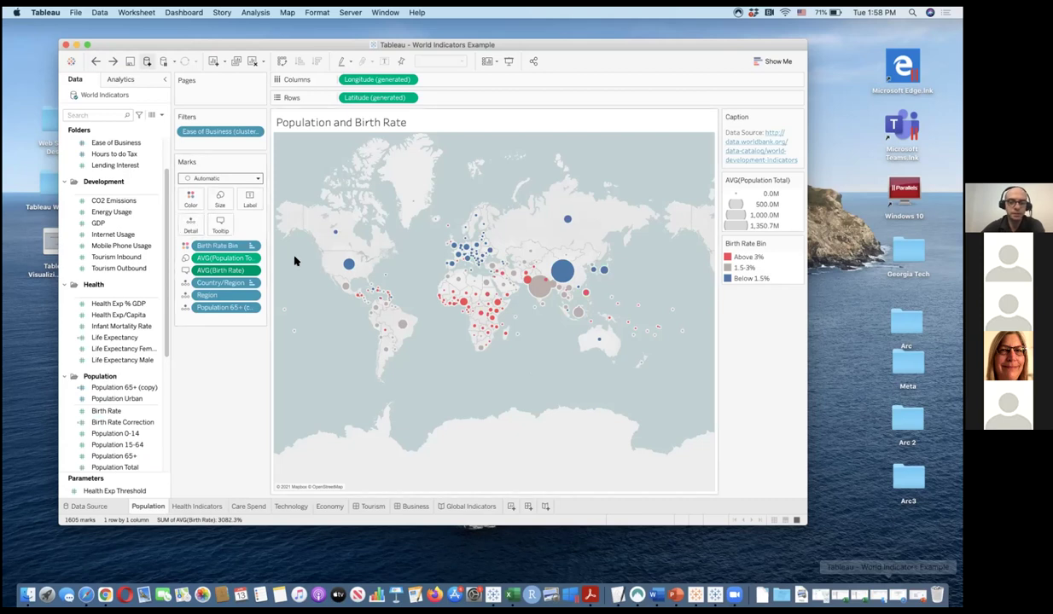
mouse_move(347, 267)
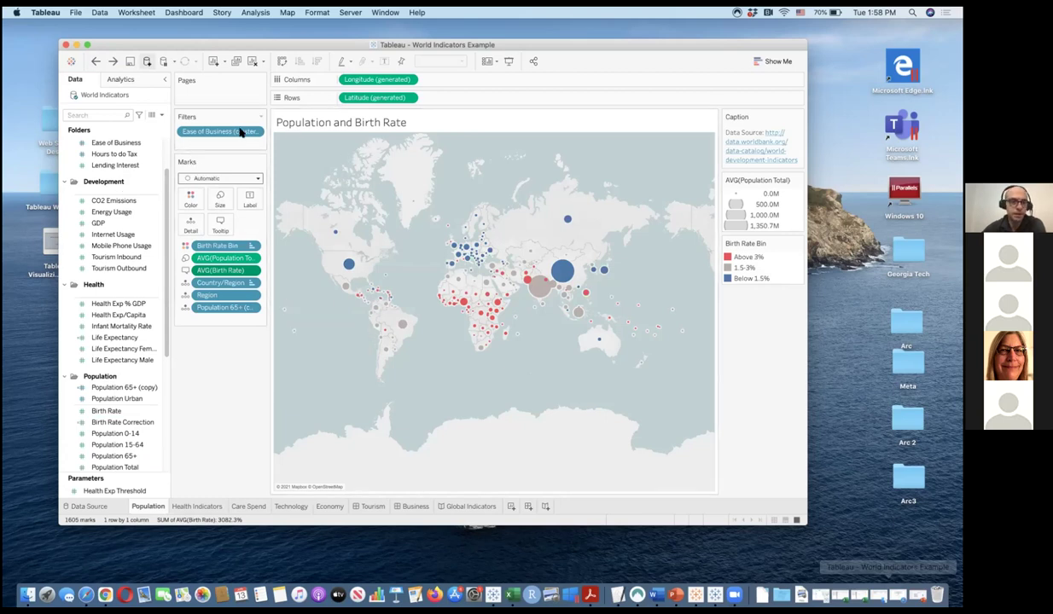
Step: Remove the Ease of Business cluster filter from the Population map and show a filter for GDP instead
left_click_drag(240, 133, 134, 339)
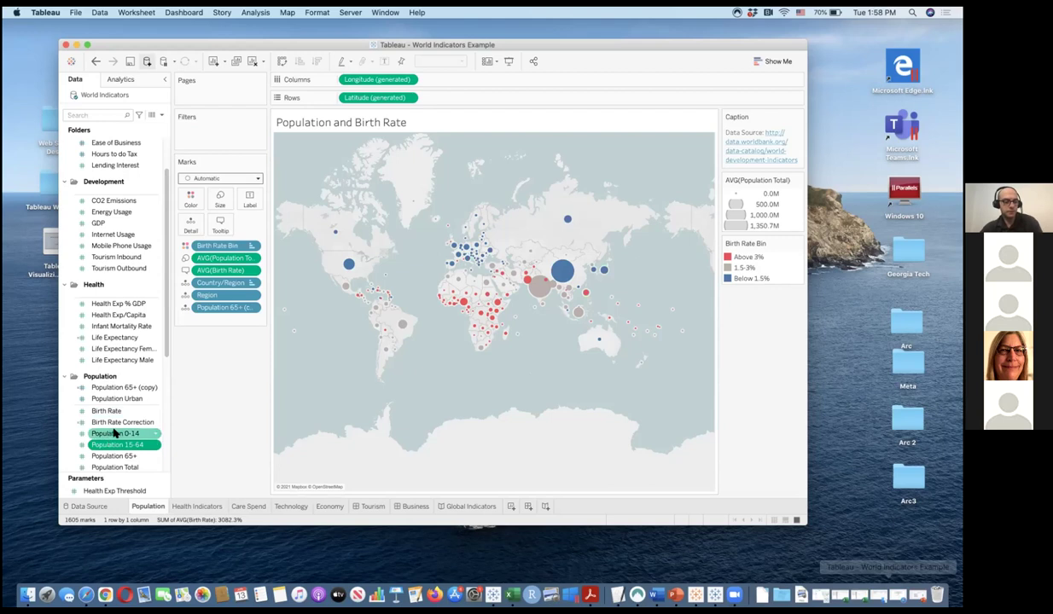
scroll(111, 375, "up", 1)
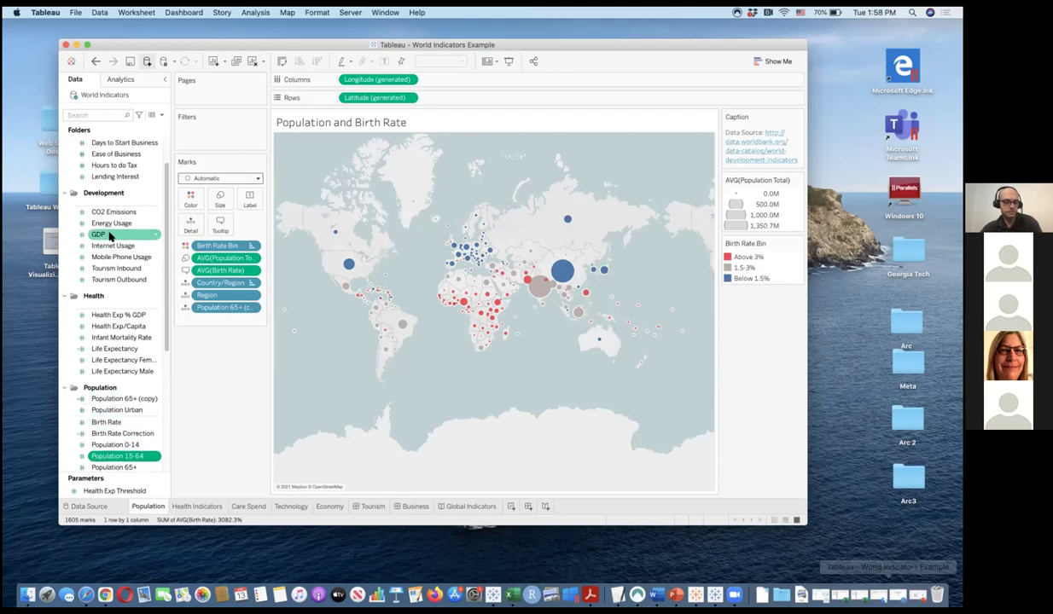
right_click(110, 237)
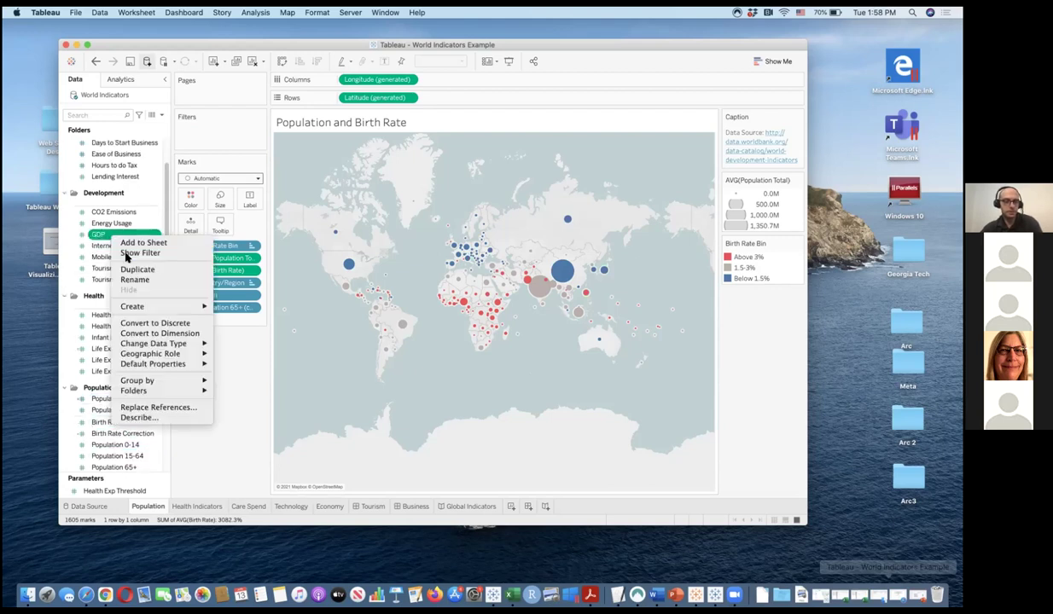
left_click(139, 252)
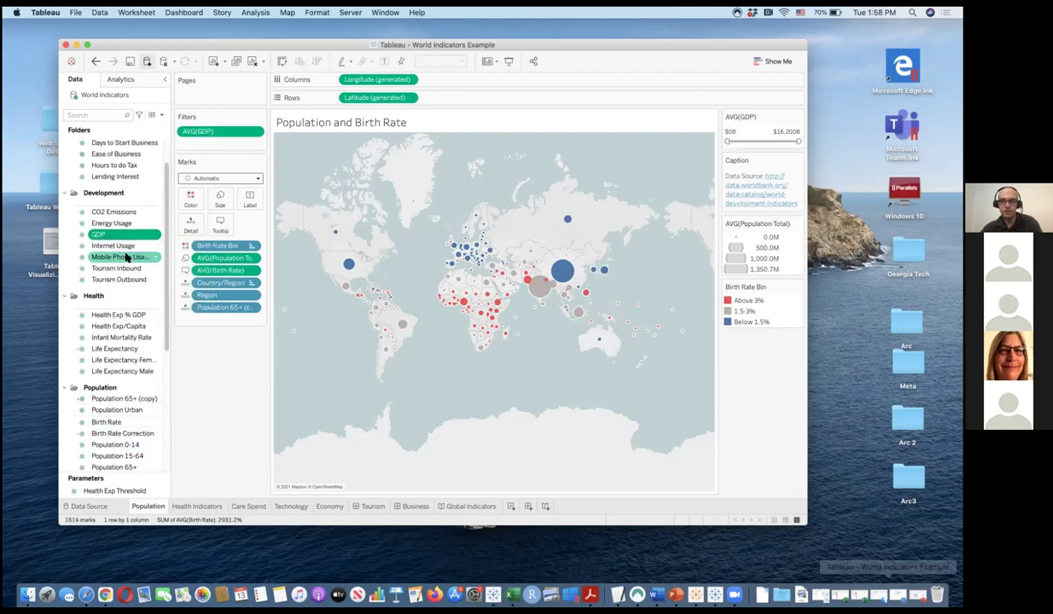
Step: Look over the GDP filter's options and its Format Filter and Set Controls settings, leaving the formatting as it is
left_click(797, 118)
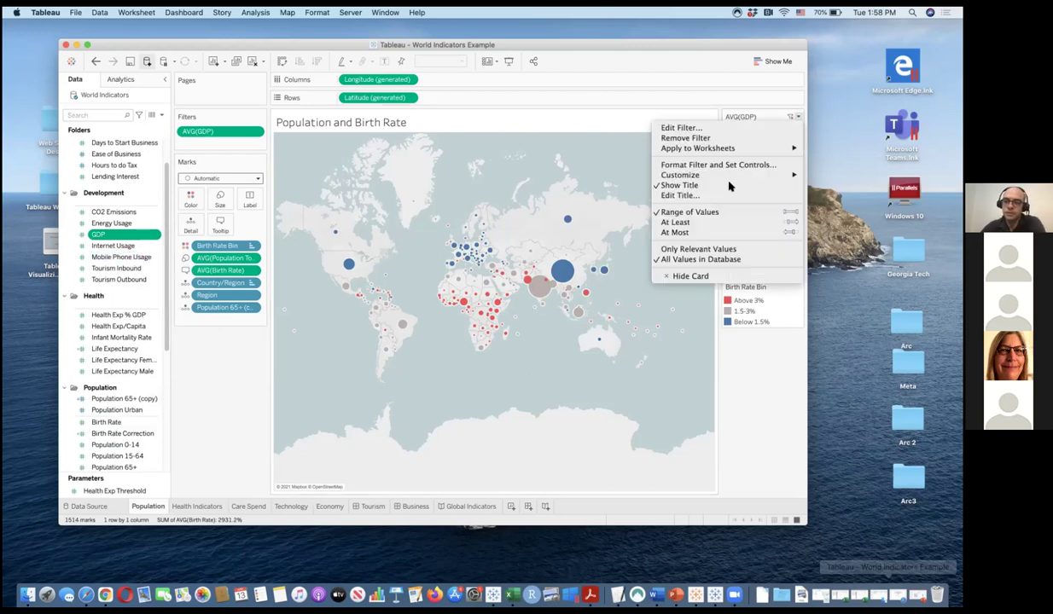
mouse_move(741, 176)
left_click(719, 165)
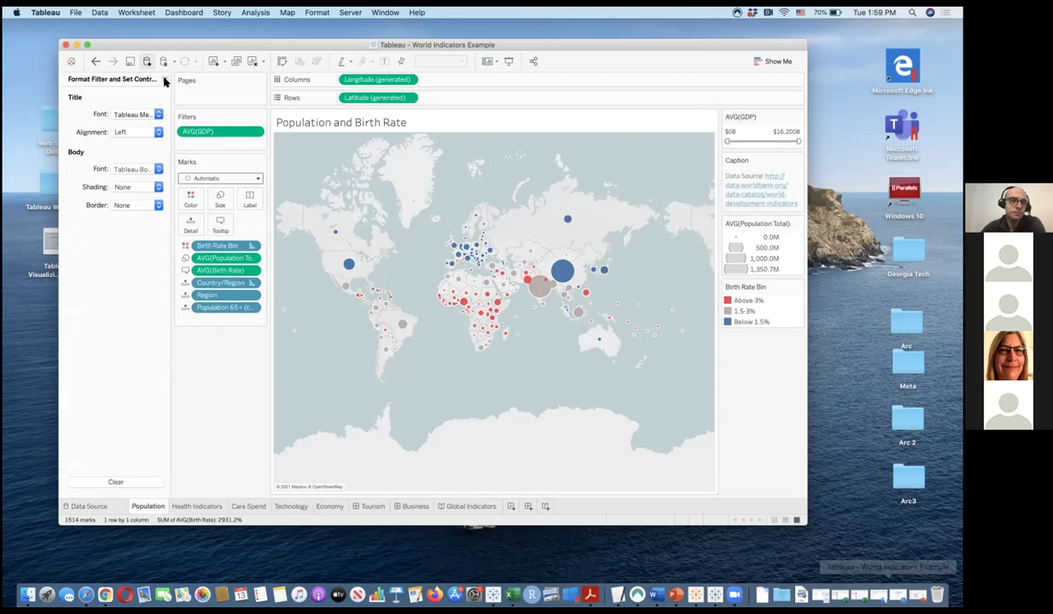
left_click(164, 79)
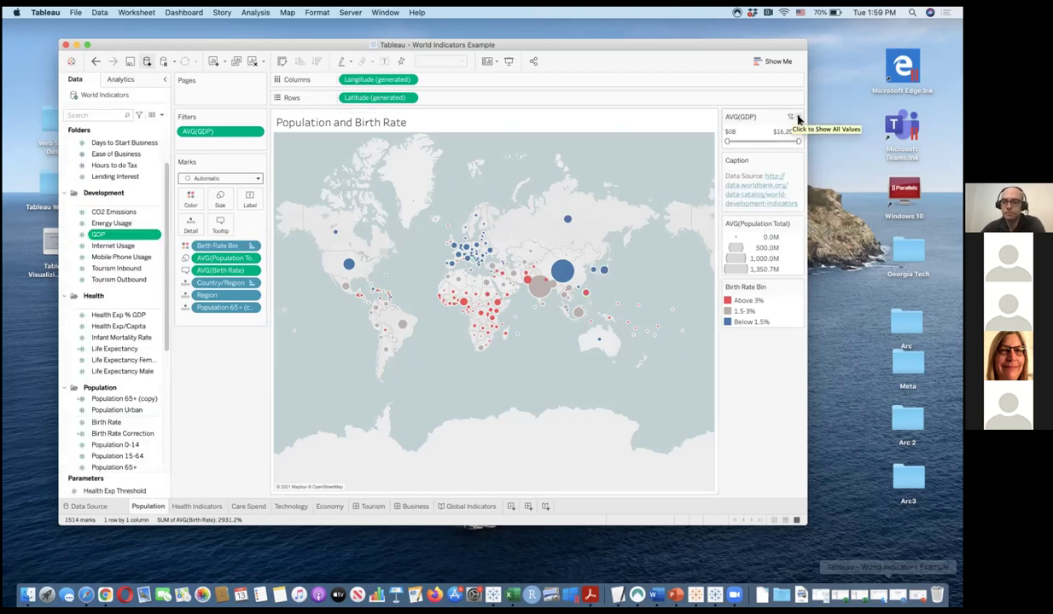
Step: Switch the GDP filter from a range of values to At Least and hide its filter card
left_click(798, 118)
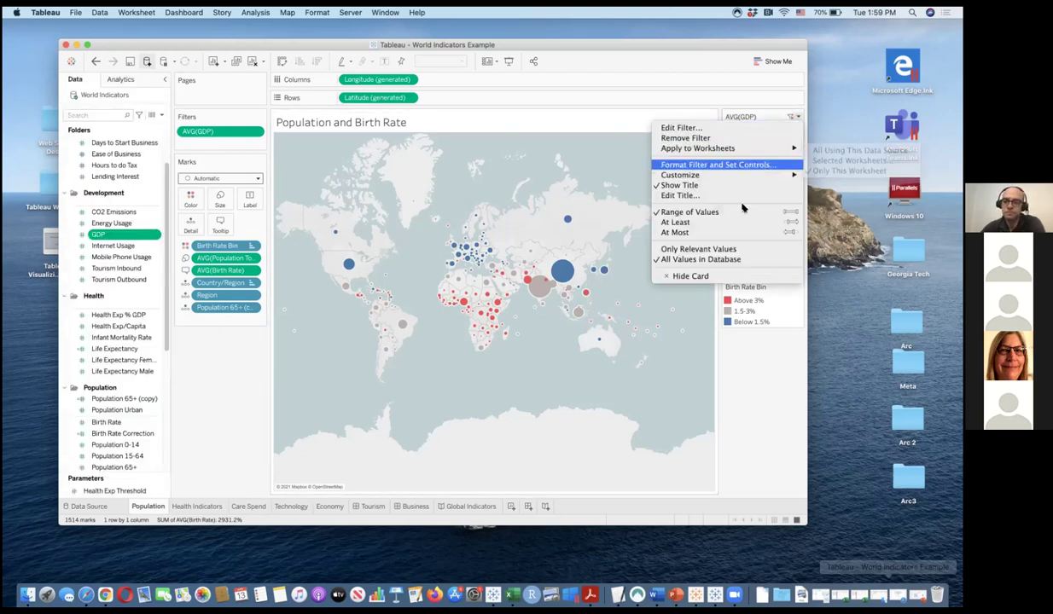
left_click(723, 223)
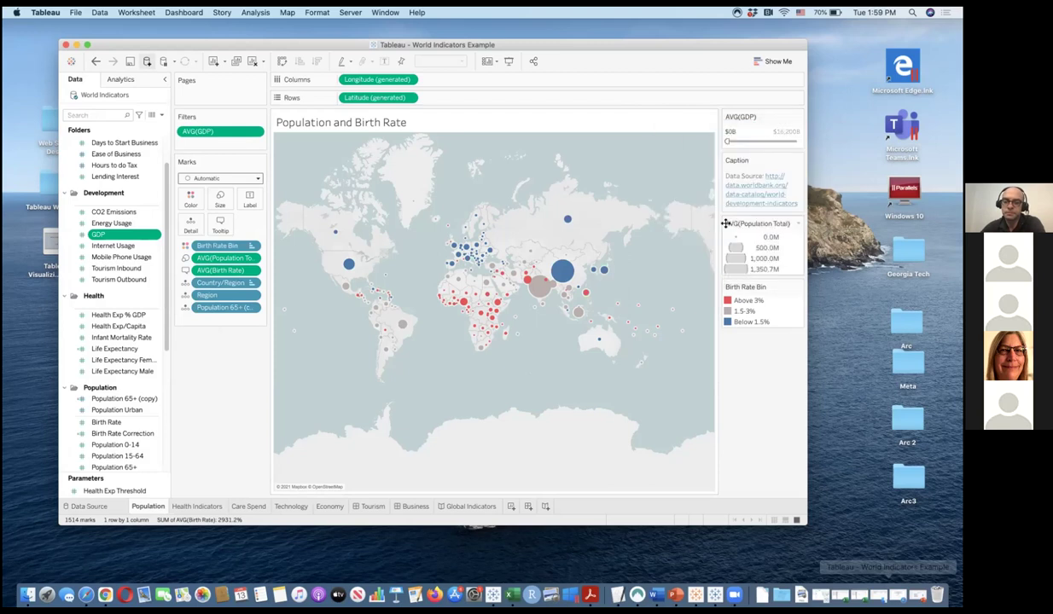
left_click_drag(724, 141, 712, 139)
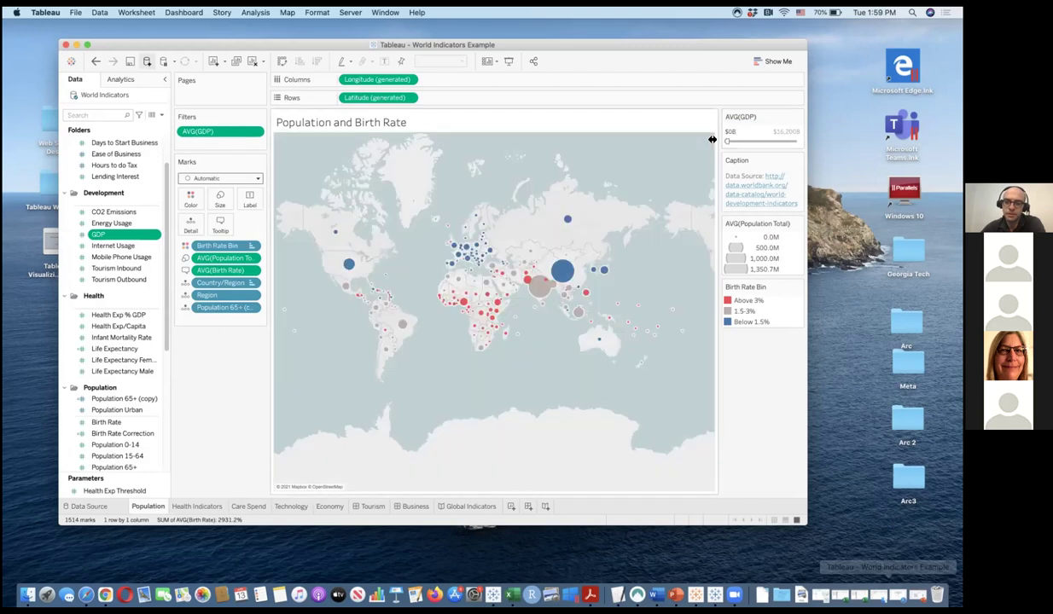
left_click(797, 117)
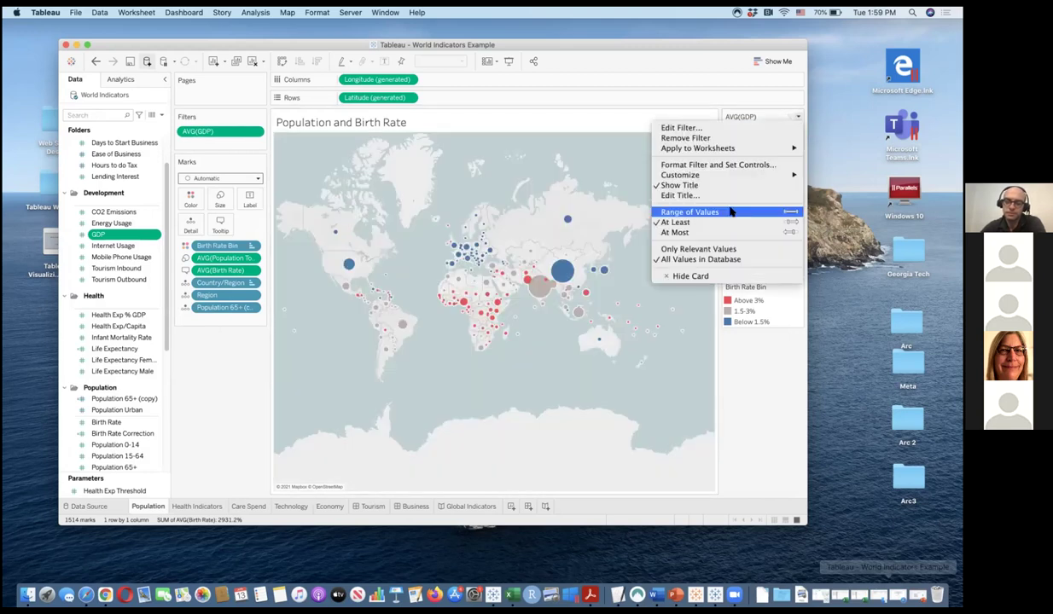
left_click(695, 279)
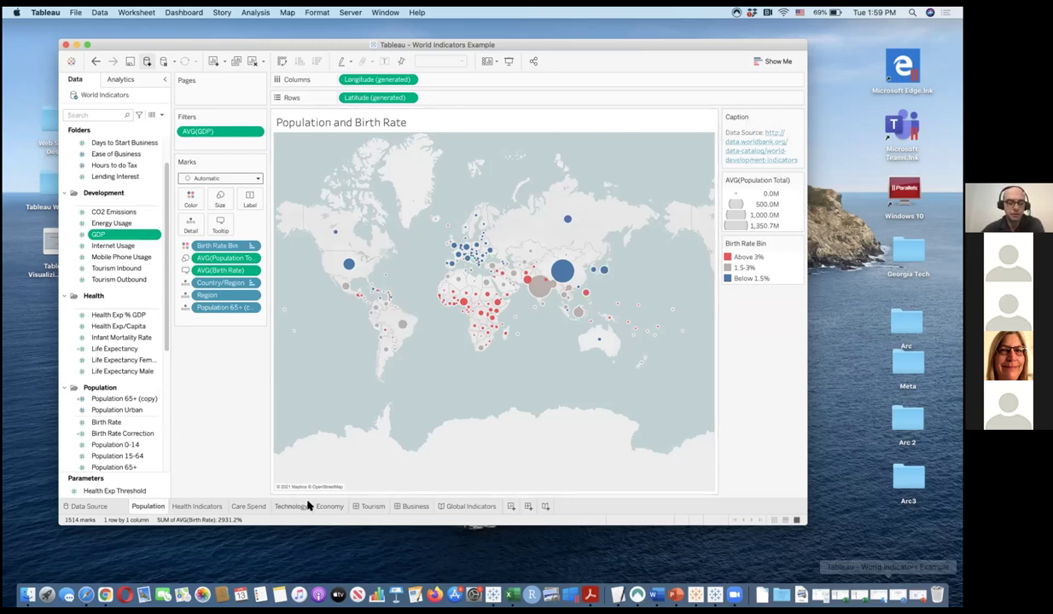
Step: View the Tourism dashboard and the Economy sheet, ending on the Technology worksheet
left_click(366, 509)
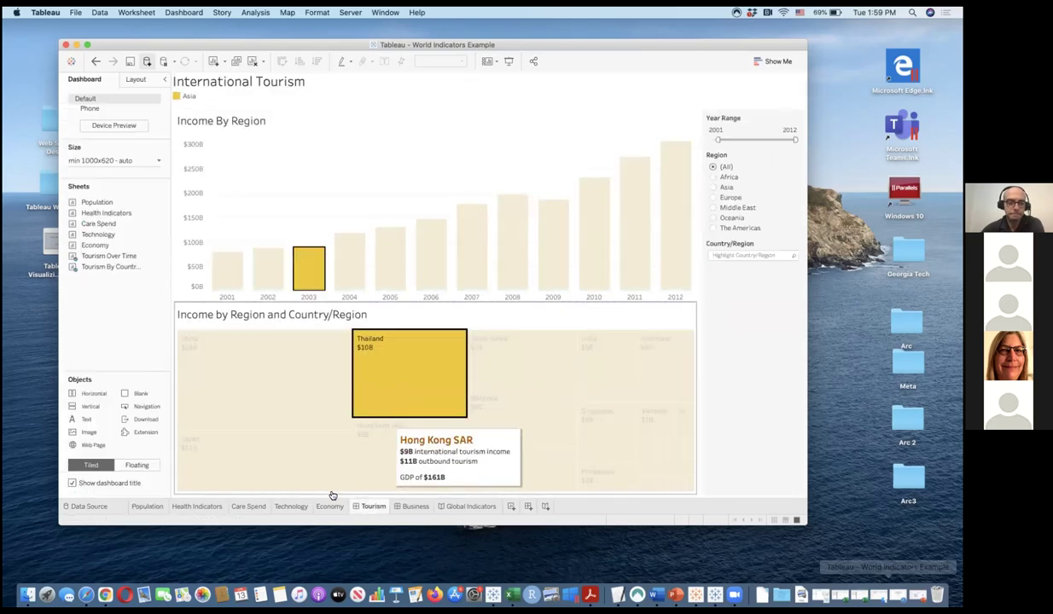
left_click(329, 507)
left_click(295, 508)
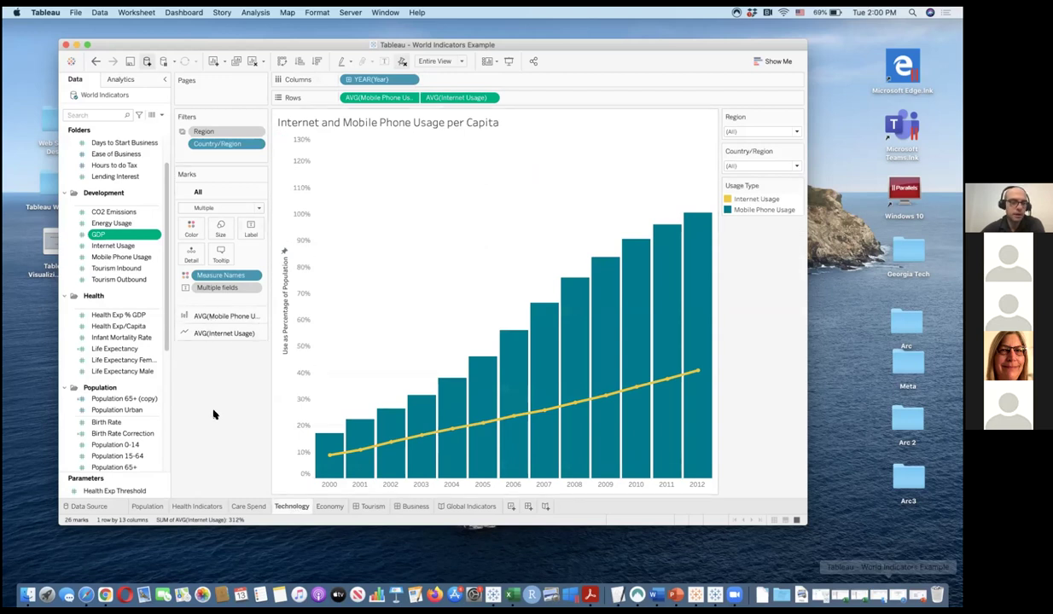
Step: Try a trend line from the analytics options on the Internet and Mobile Phone Usage chart and undo it
left_click(130, 80)
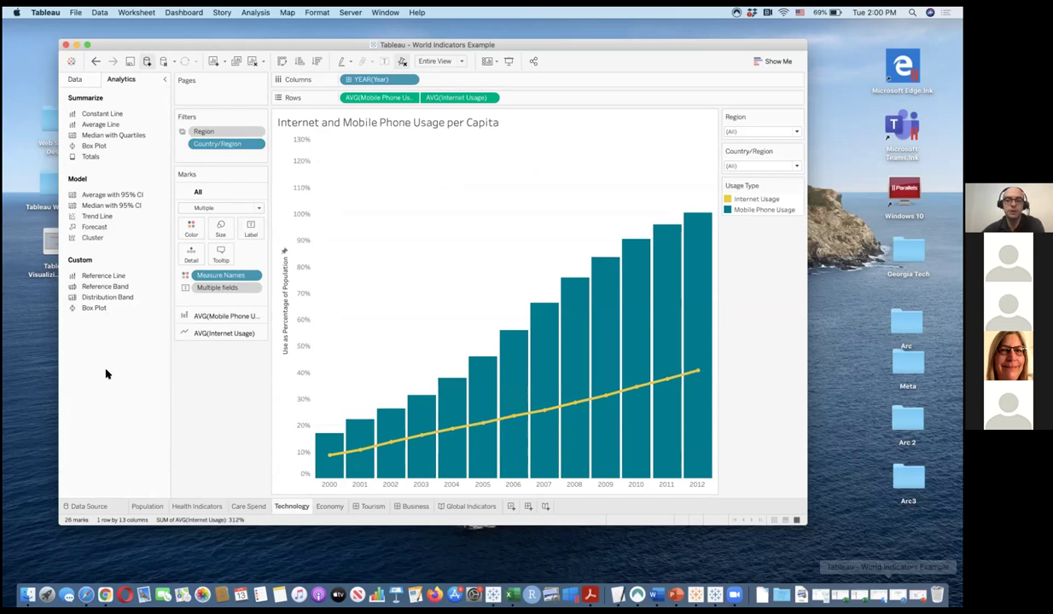
left_click_drag(97, 216, 529, 399)
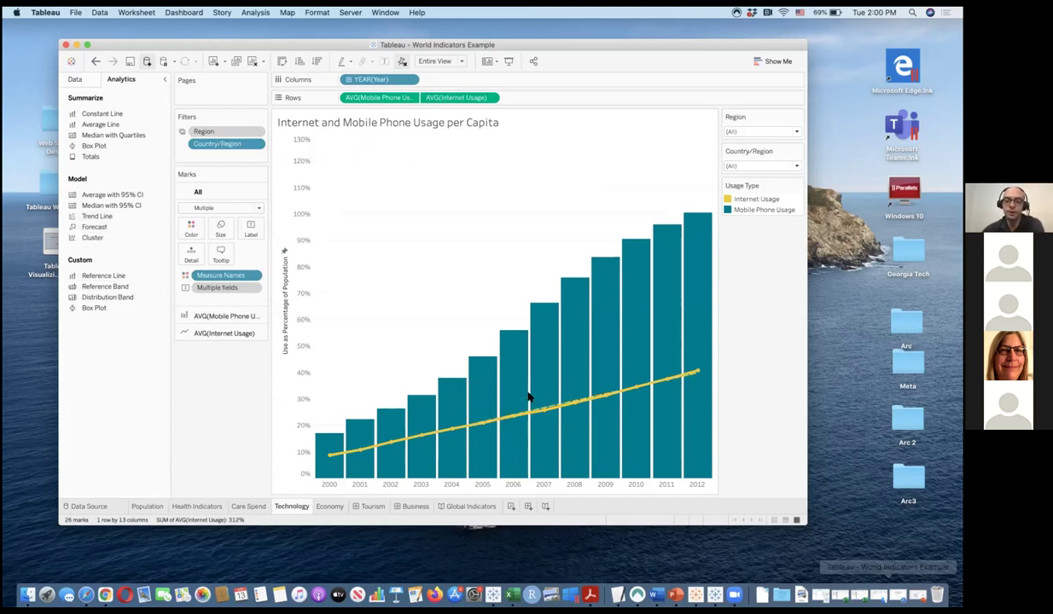
left_click(96, 61)
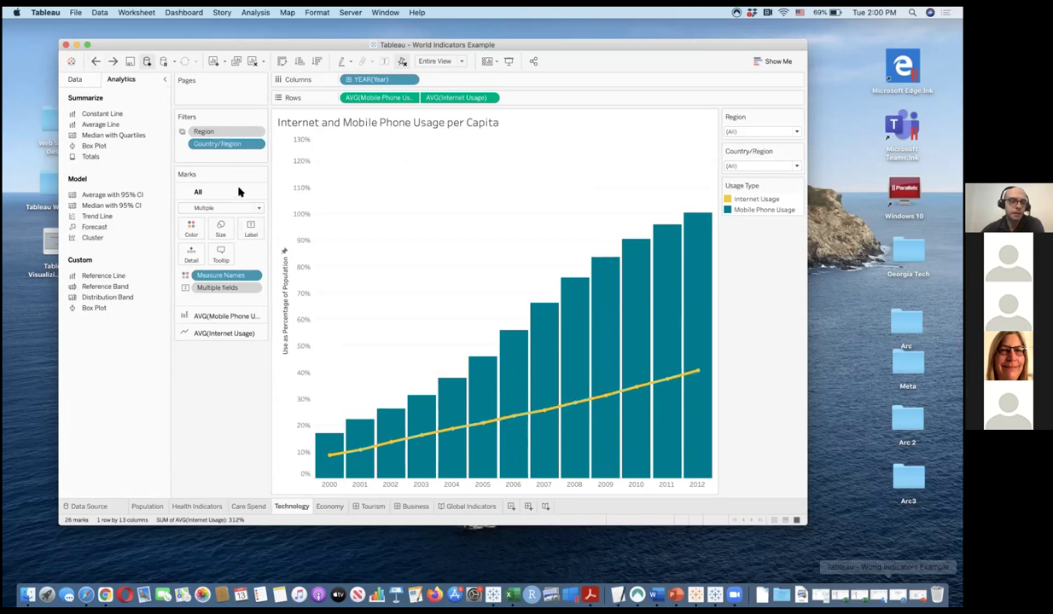
Step: Check the options of the Measure Names field on the Technology marks and return to the Population worksheet
left_click(253, 276)
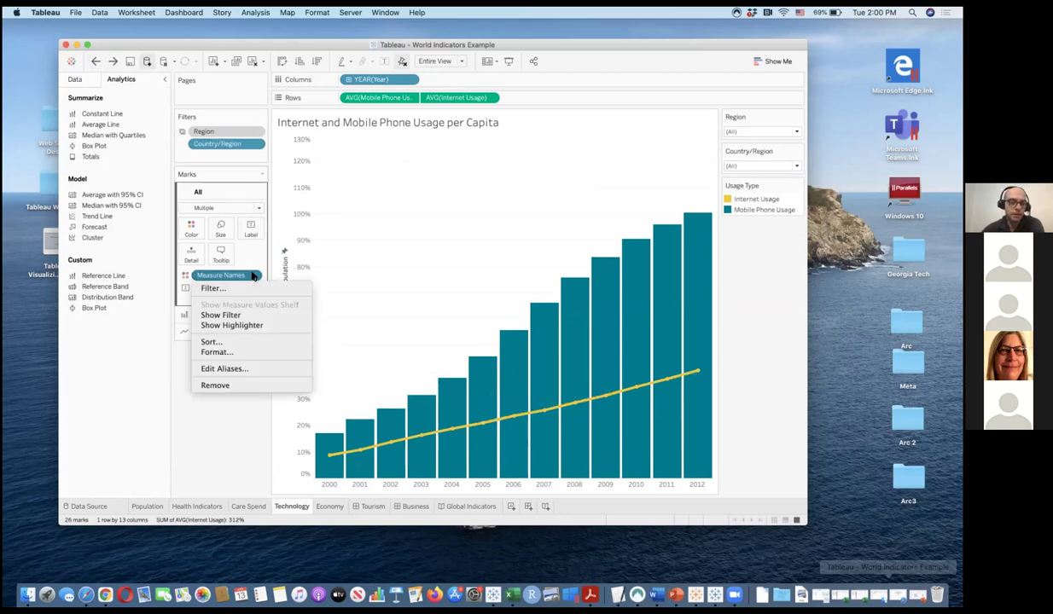
key("Escape")
left_click(147, 504)
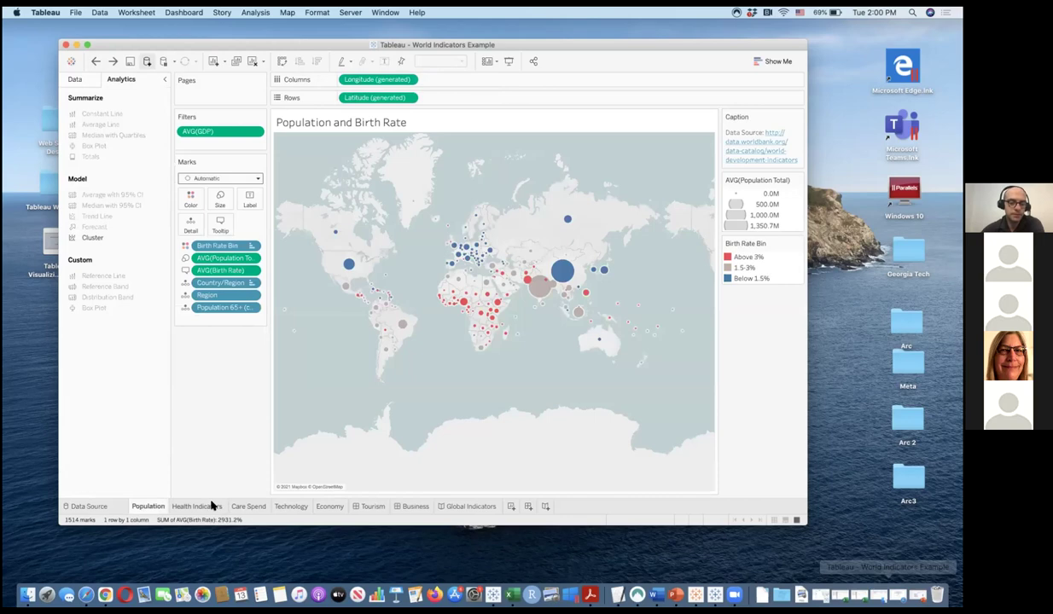
Step: Set the aggregation of Measure Values on the Health Indicators worksheet to Percentile 5
left_click(213, 506)
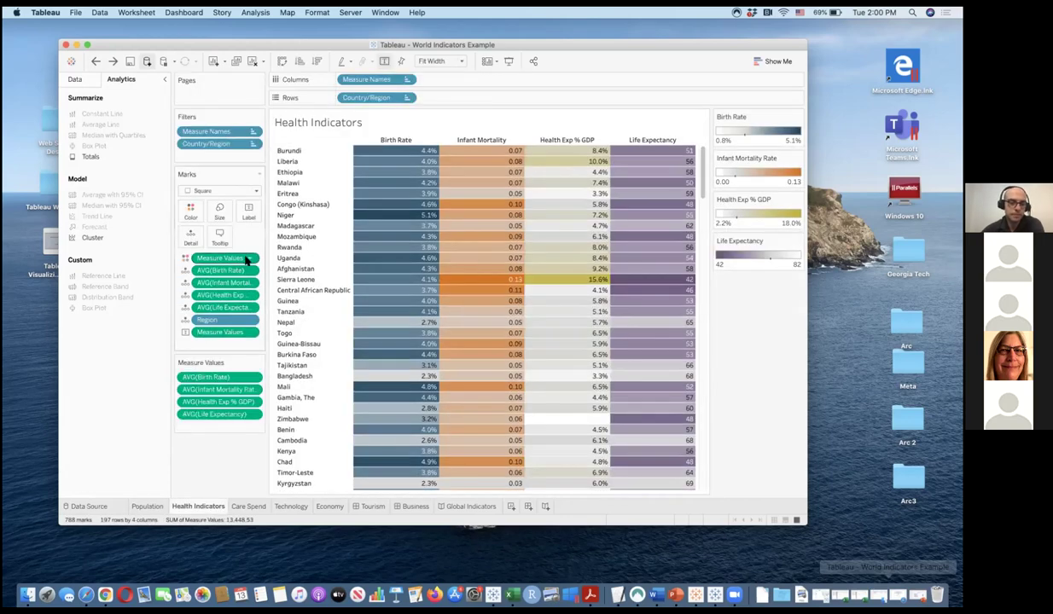
right_click(246, 258)
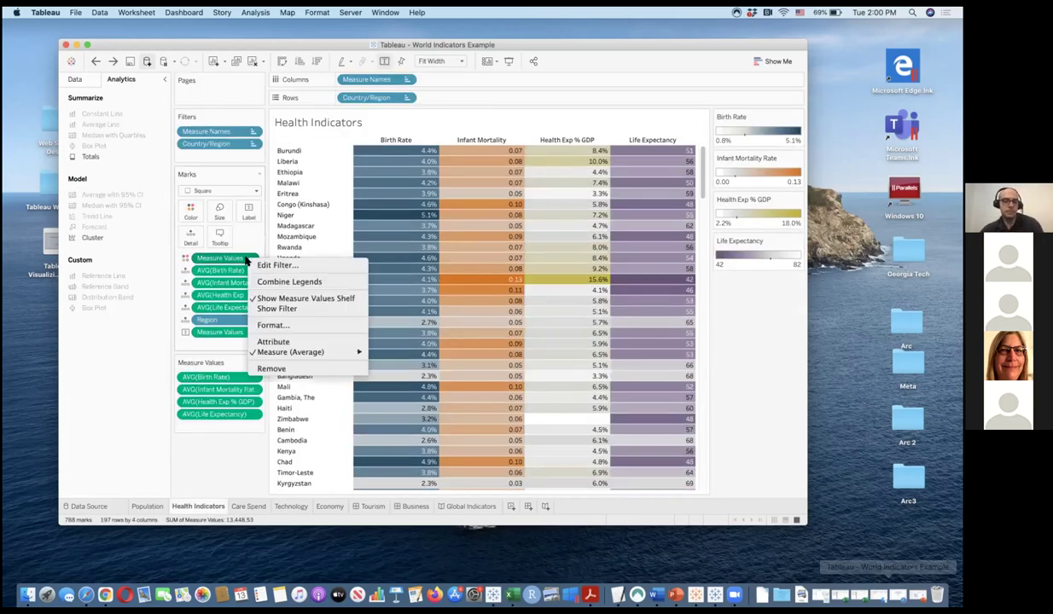
mouse_move(304, 350)
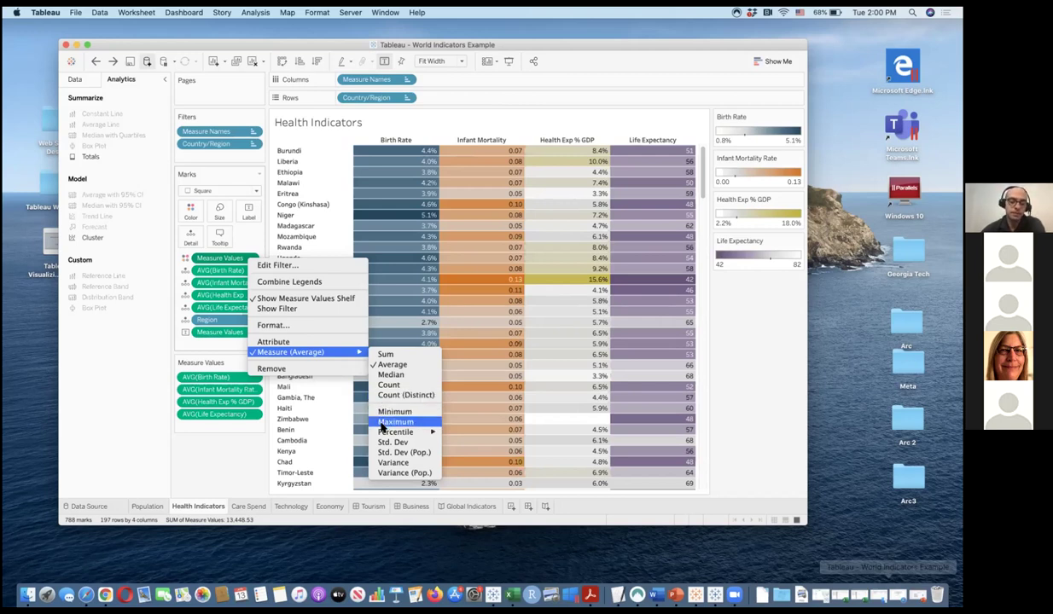
mouse_move(382, 433)
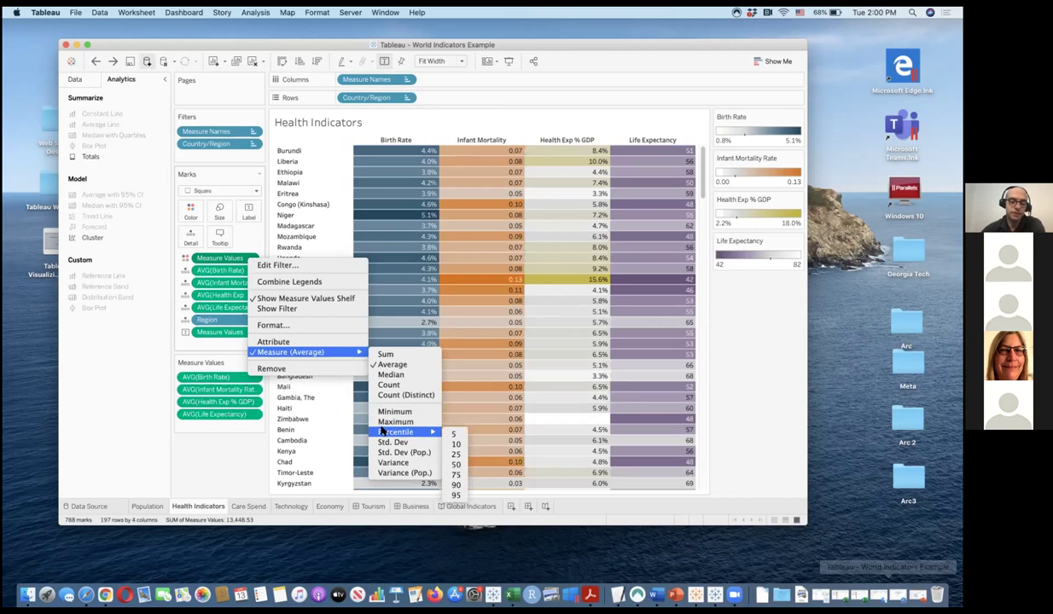
left_click(454, 434)
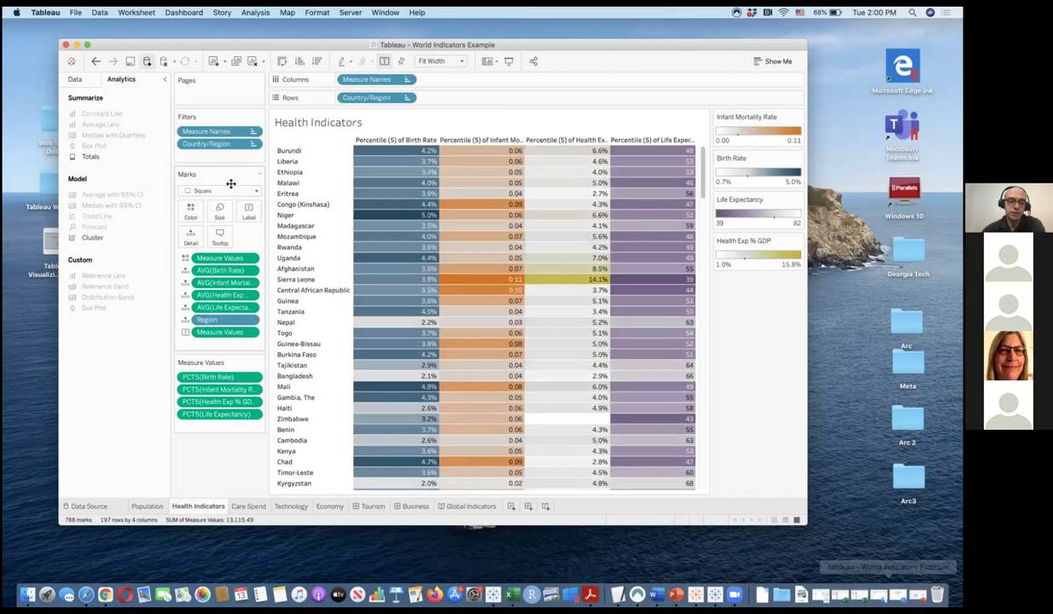
Step: Review the aggregation and table calculation options for the average Health Exp % GDP field in the marks
right_click(245, 297)
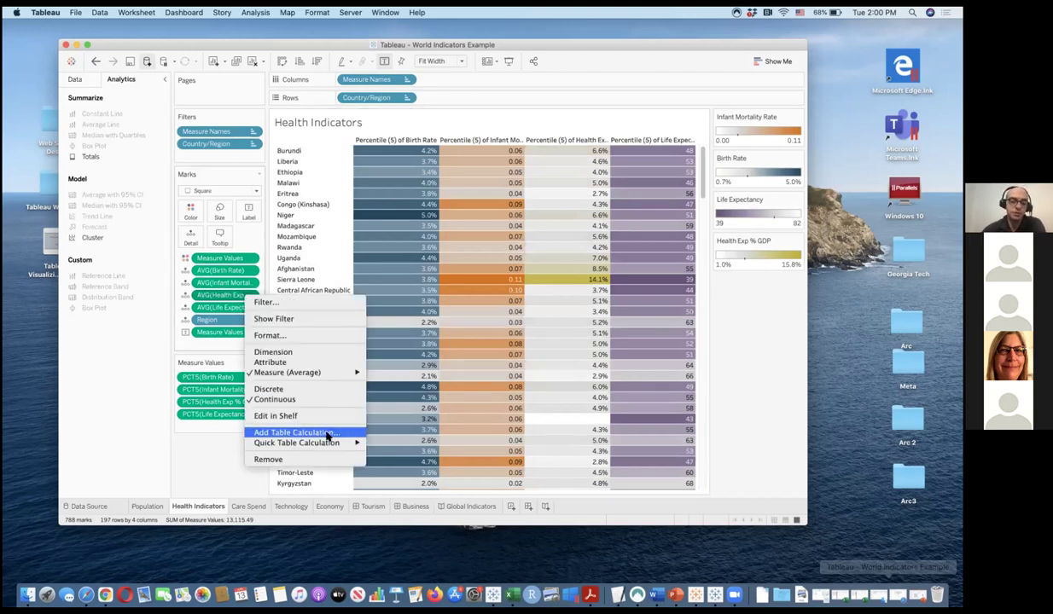
mouse_move(328, 372)
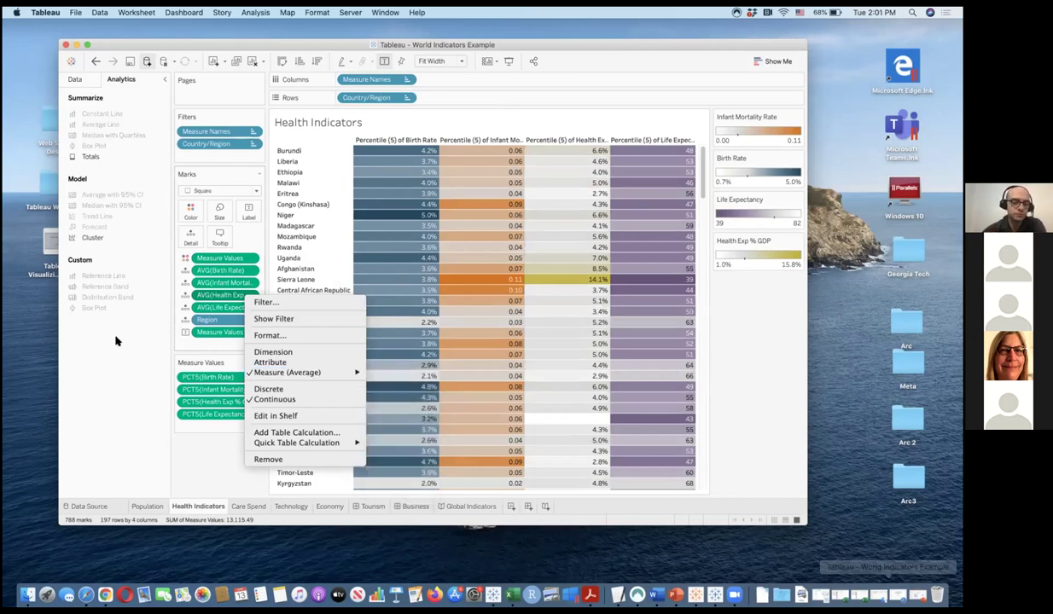
left_click(229, 196)
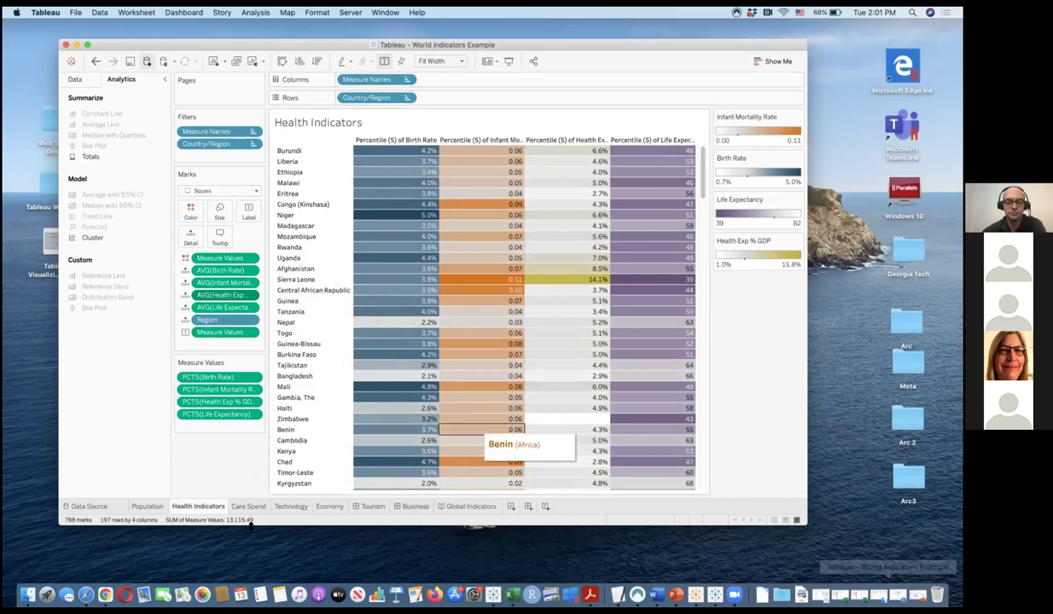
Step: View the Care Spend and Population worksheets and return to Health Indicators
left_click(250, 507)
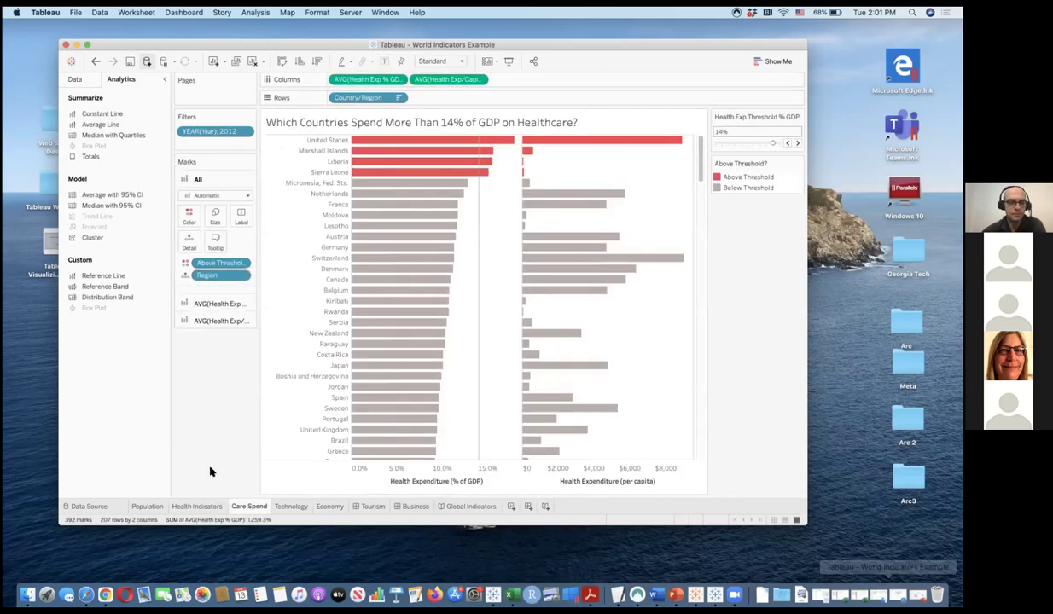
left_click(147, 507)
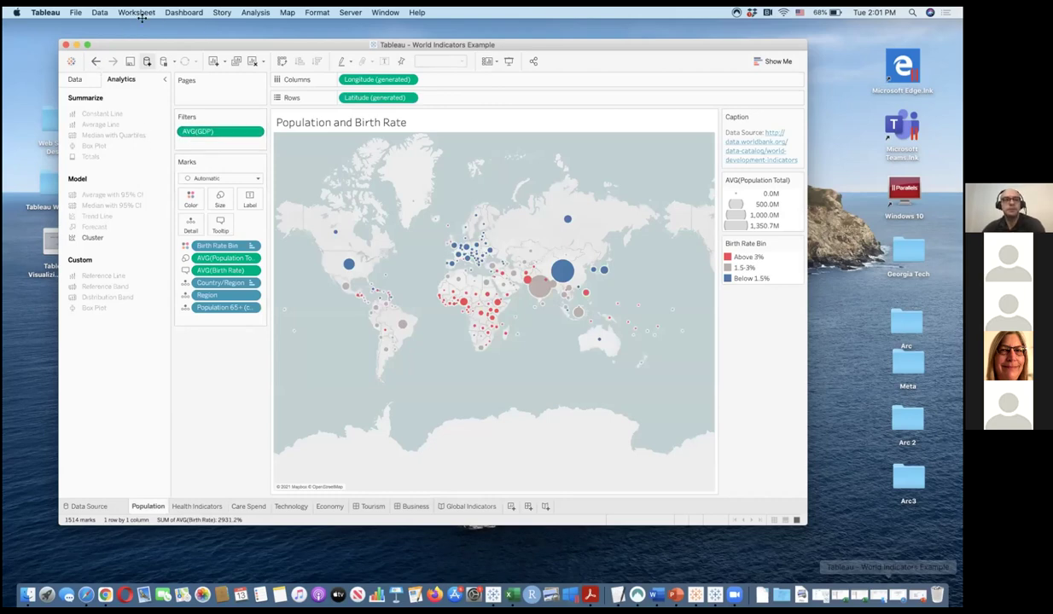
left_click(198, 507)
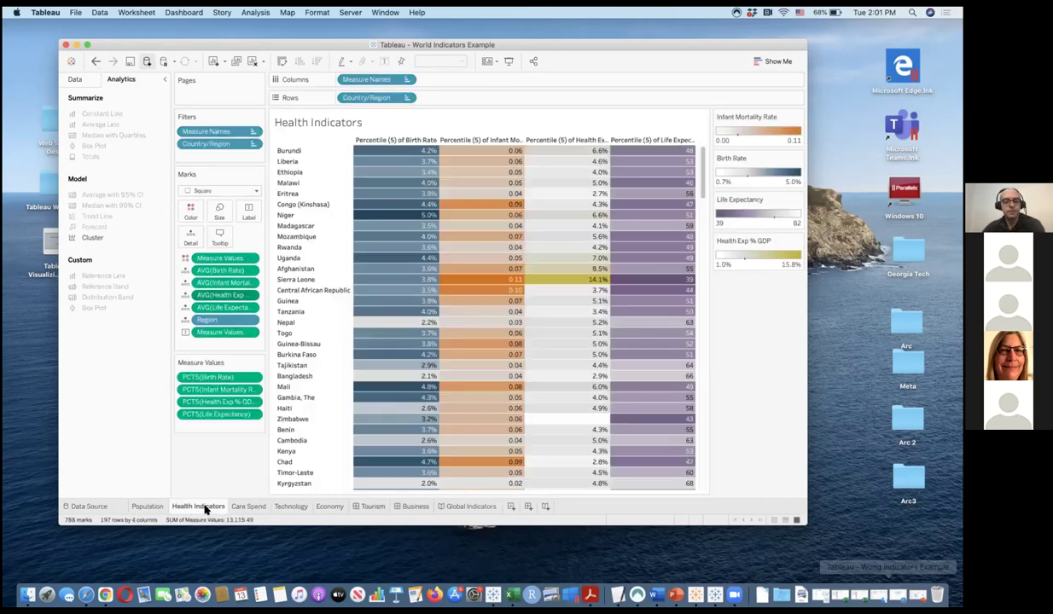
Step: Look through the Care Spend, Technology, Economy, Tourism, Business and Global Indicators sheets and return to the Business dashboard
left_click(248, 507)
left_click(291, 507)
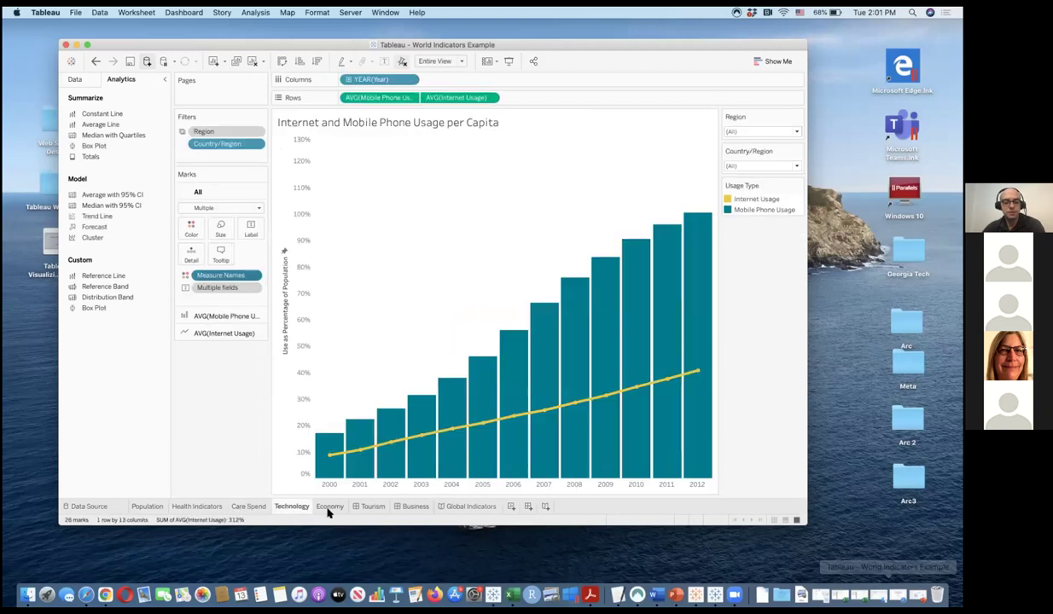
left_click(329, 507)
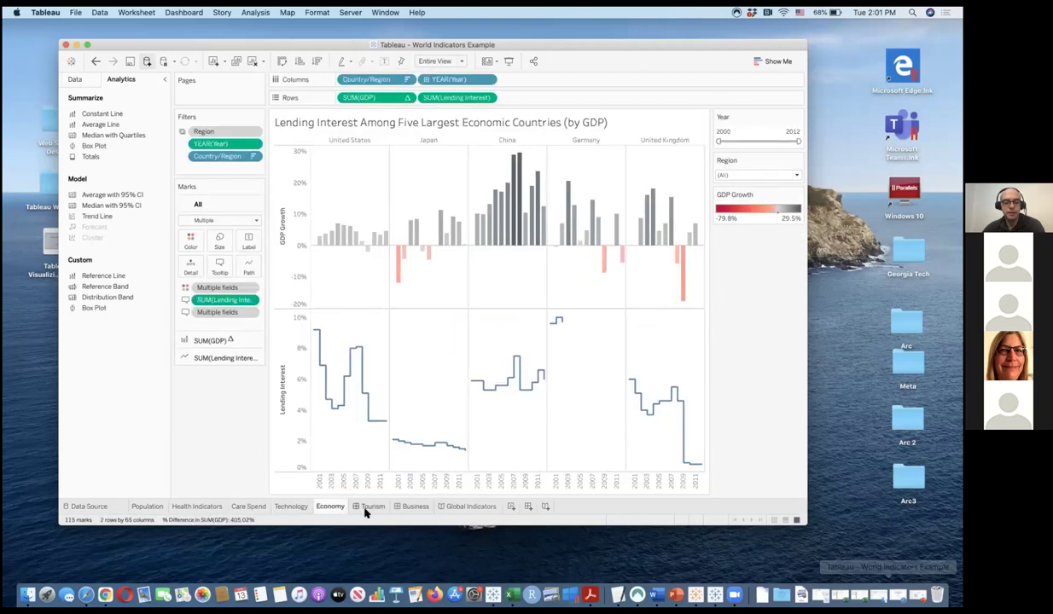
left_click(367, 507)
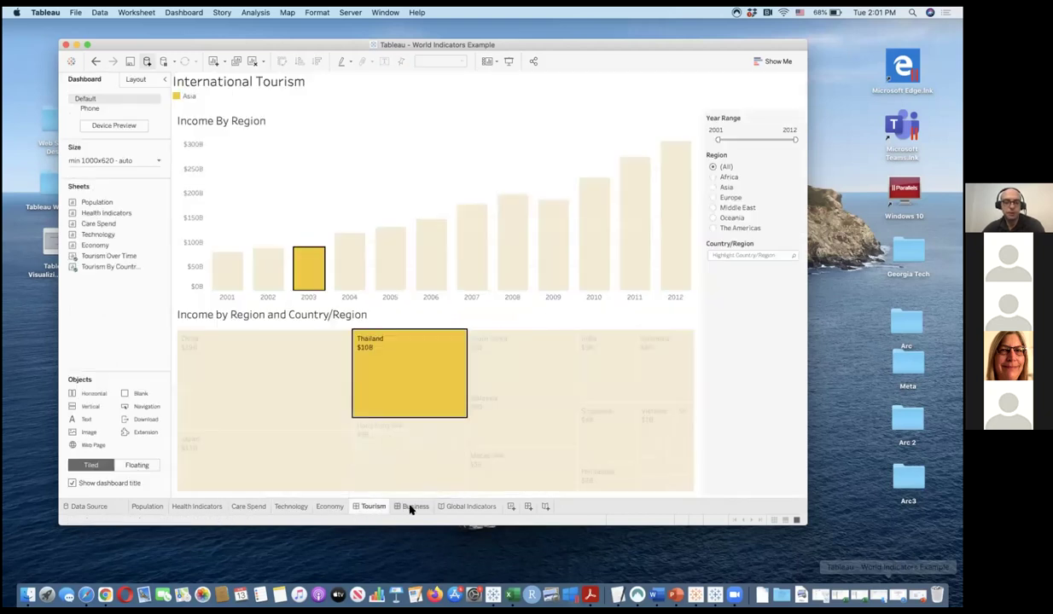
left_click(411, 507)
left_click(460, 507)
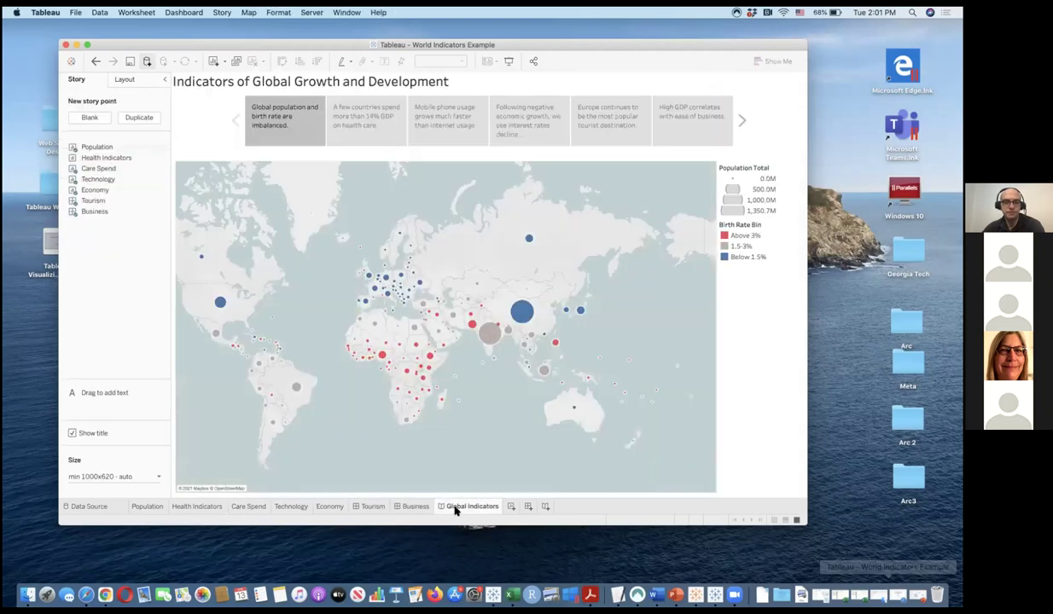
left_click(415, 507)
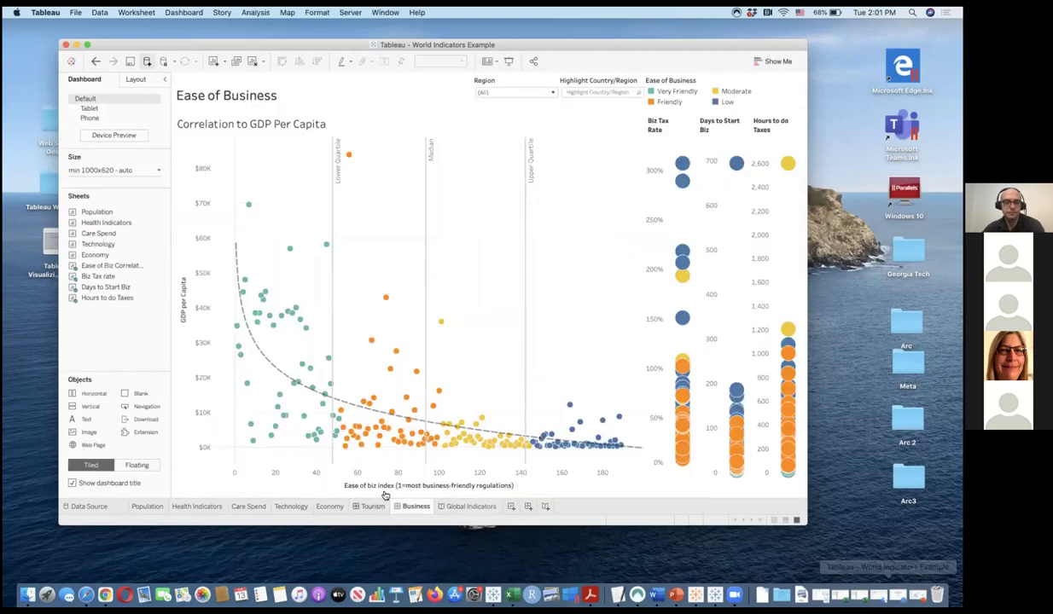
Step: Minimize the World Indicators workbook and switch to slide 8 of the Tableau survey results presentation in PowerPoint
left_click(76, 45)
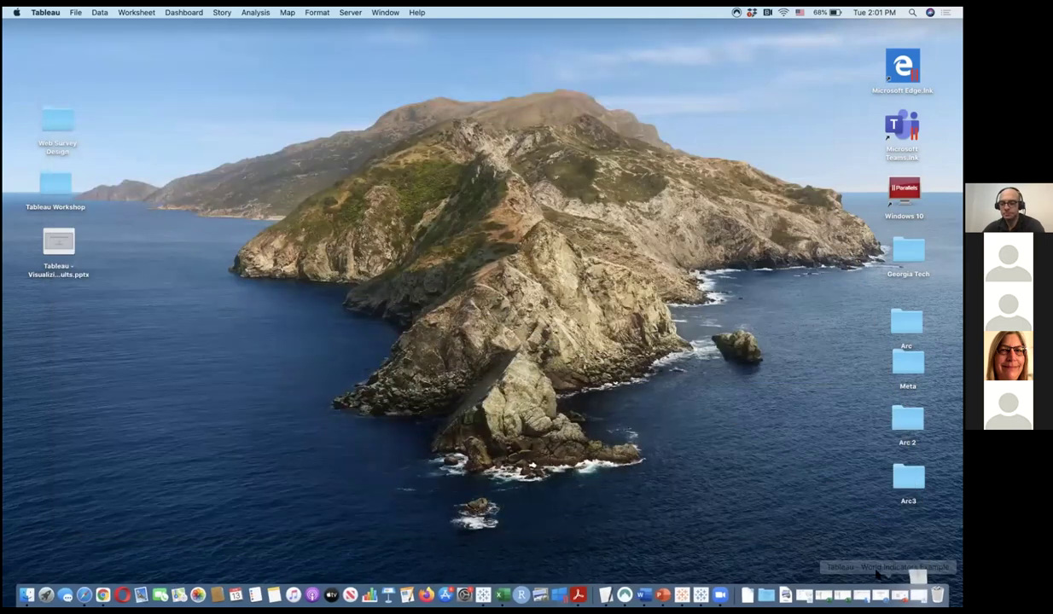
left_click(900, 594)
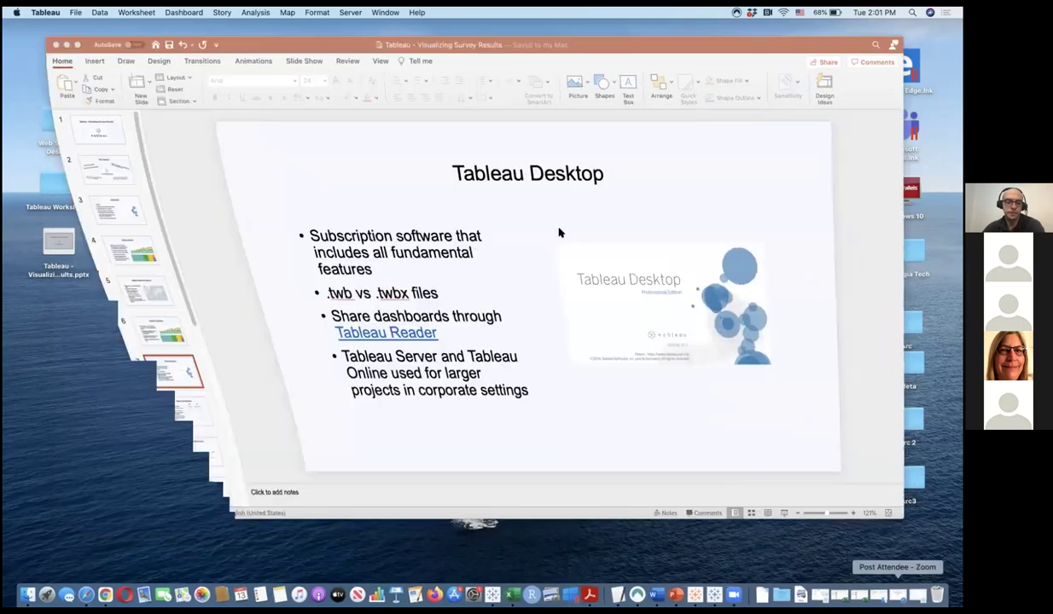
left_click(93, 412)
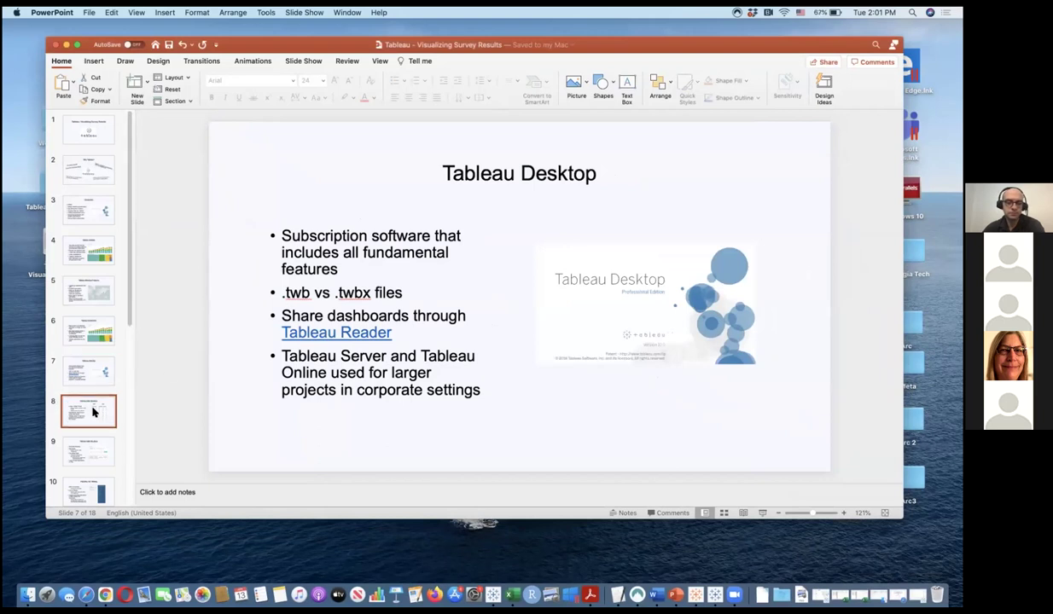
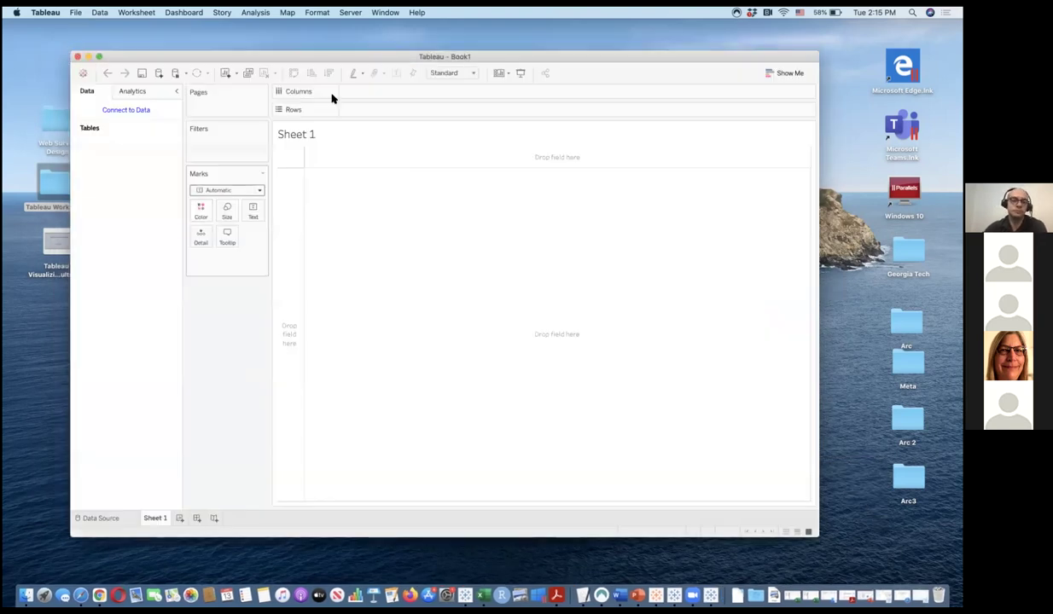
Step: Connect the empty Tableau workbook to the Excel file Library Services Raw.xlsx and look through its columns
left_click(132, 112)
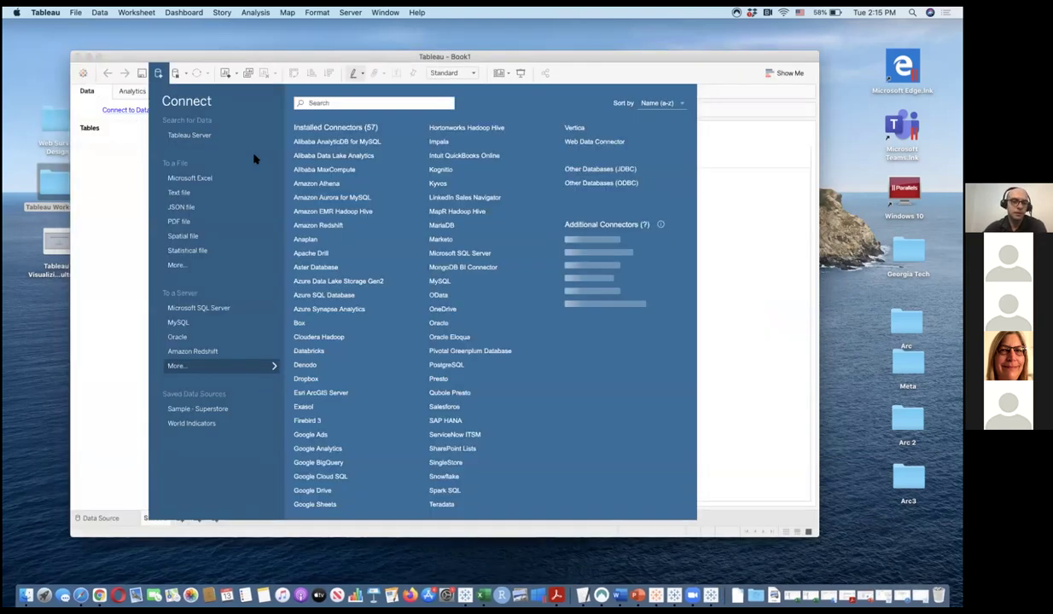
left_click(194, 178)
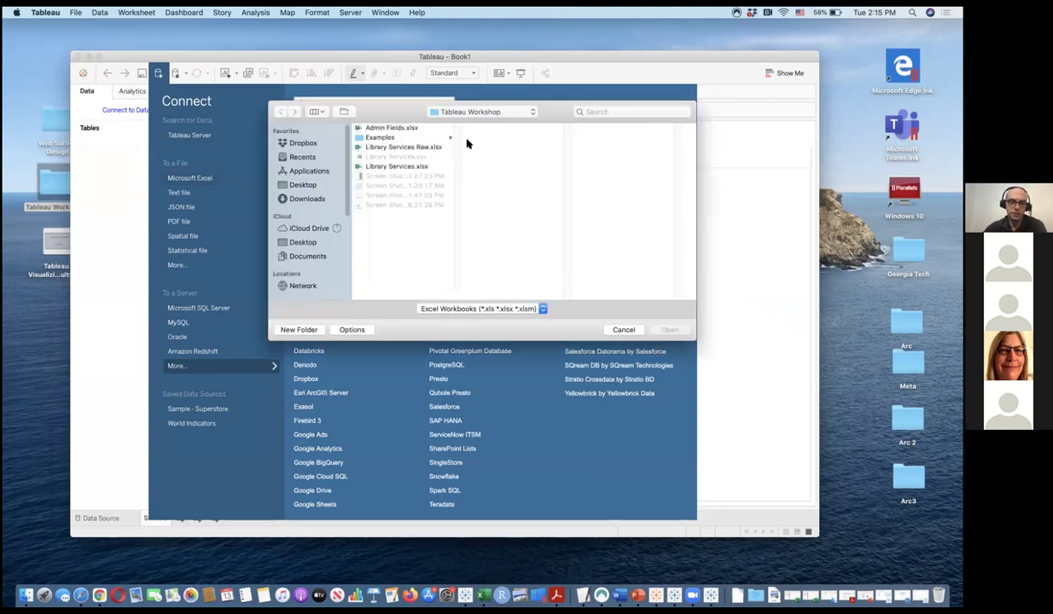
left_click(412, 148)
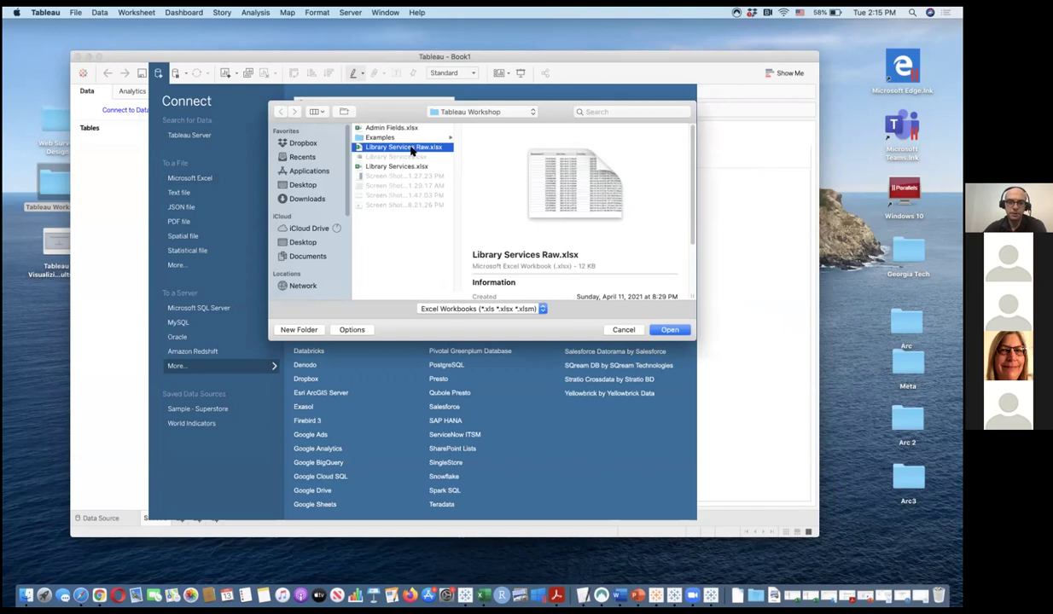
left_click(669, 330)
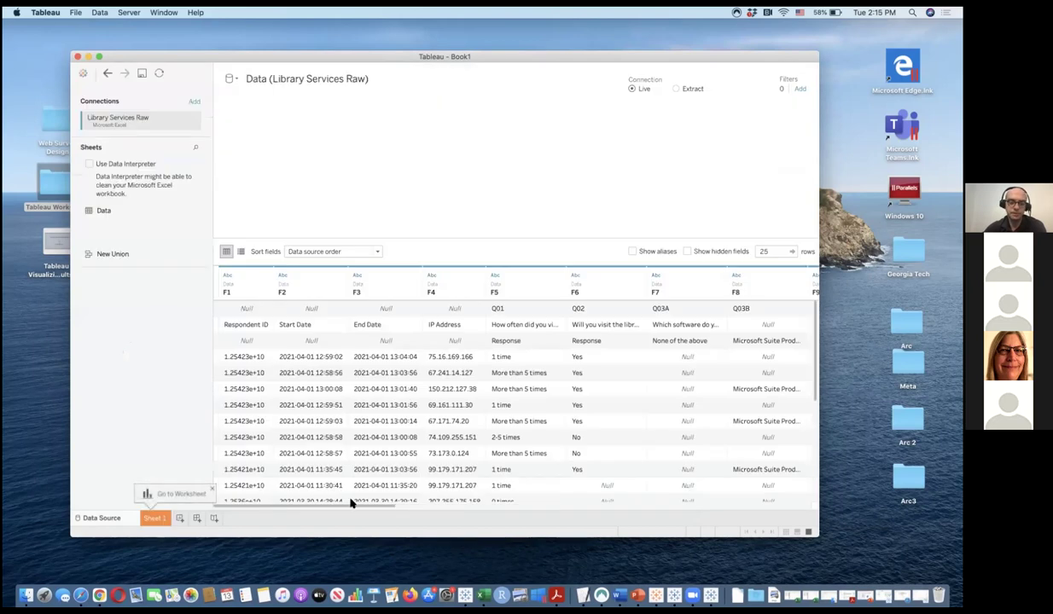
left_click_drag(338, 507, 273, 479)
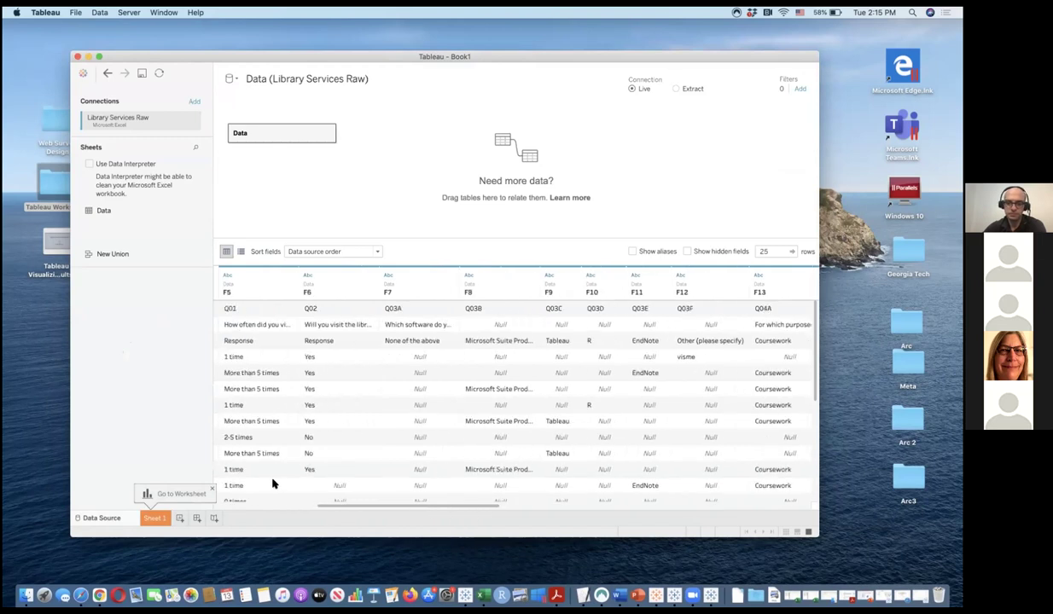
Step: Add a Microsoft Excel connection to the Library Services Output workbook from the Examples folder
left_click(193, 102)
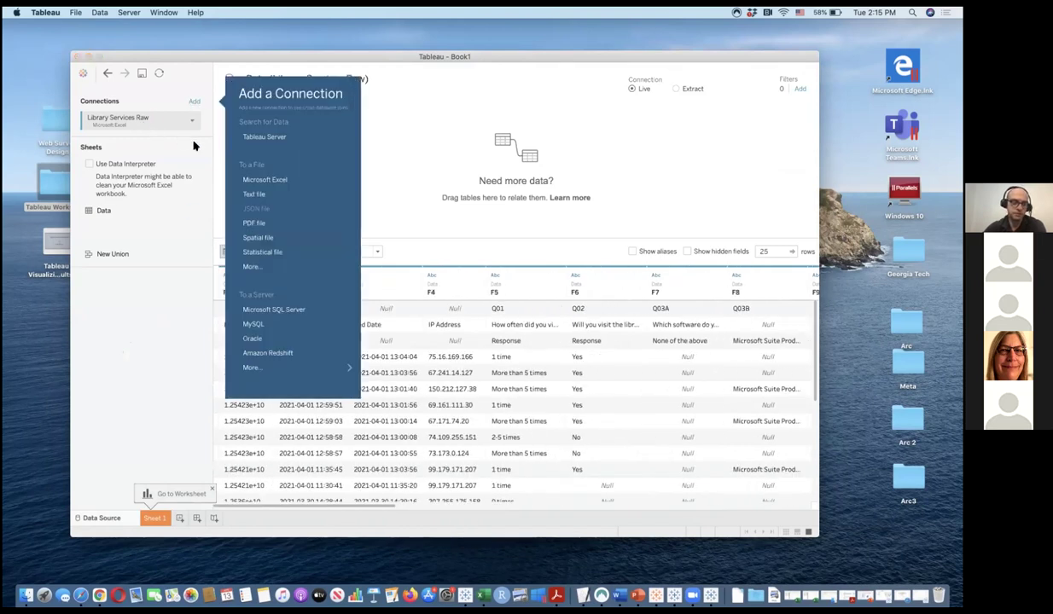
left_click(286, 183)
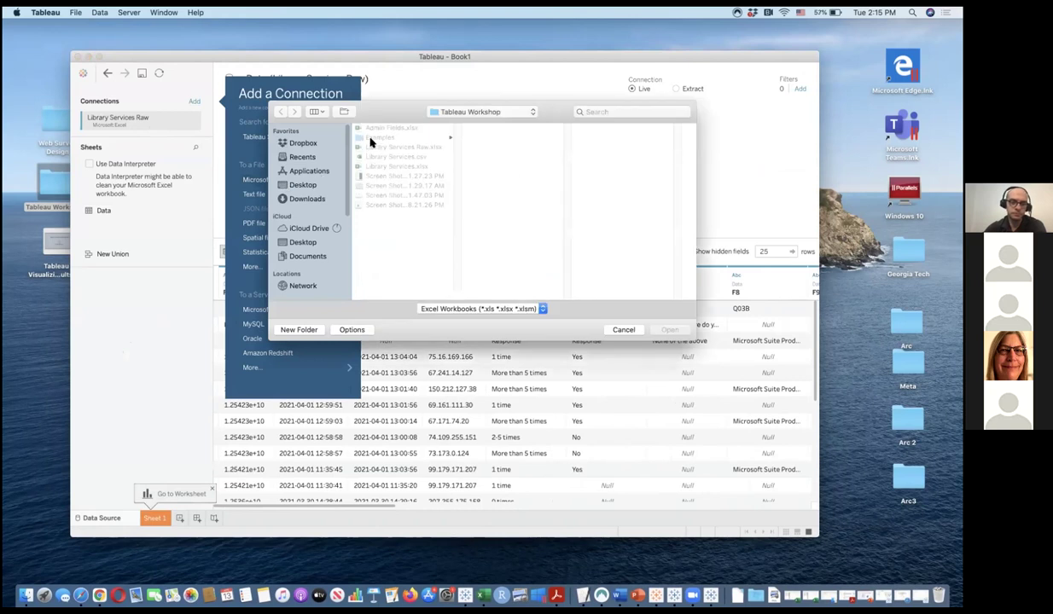
left_click(471, 115)
left_click(396, 189)
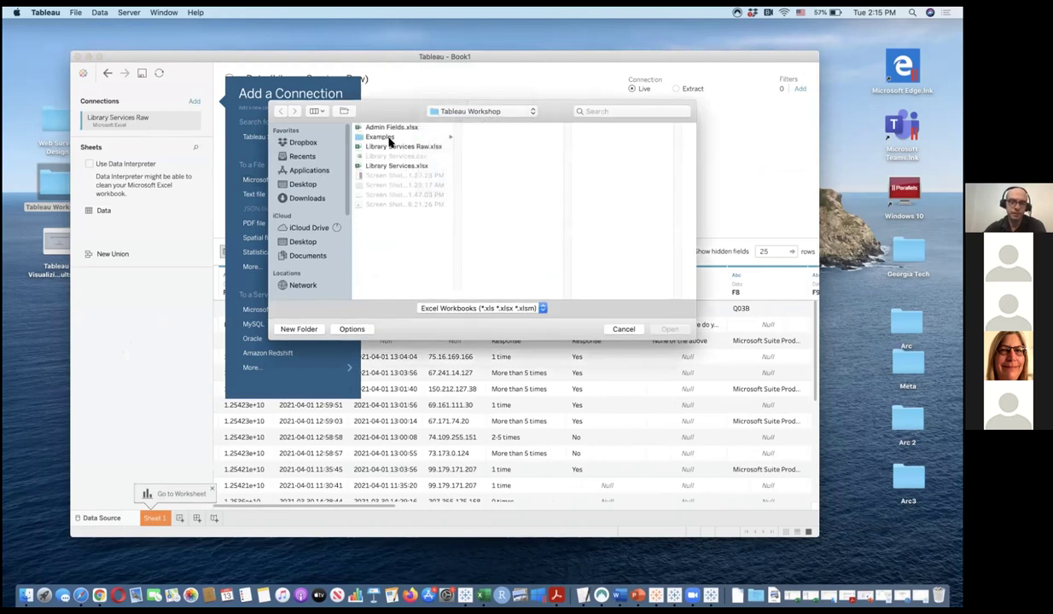
left_click(384, 138)
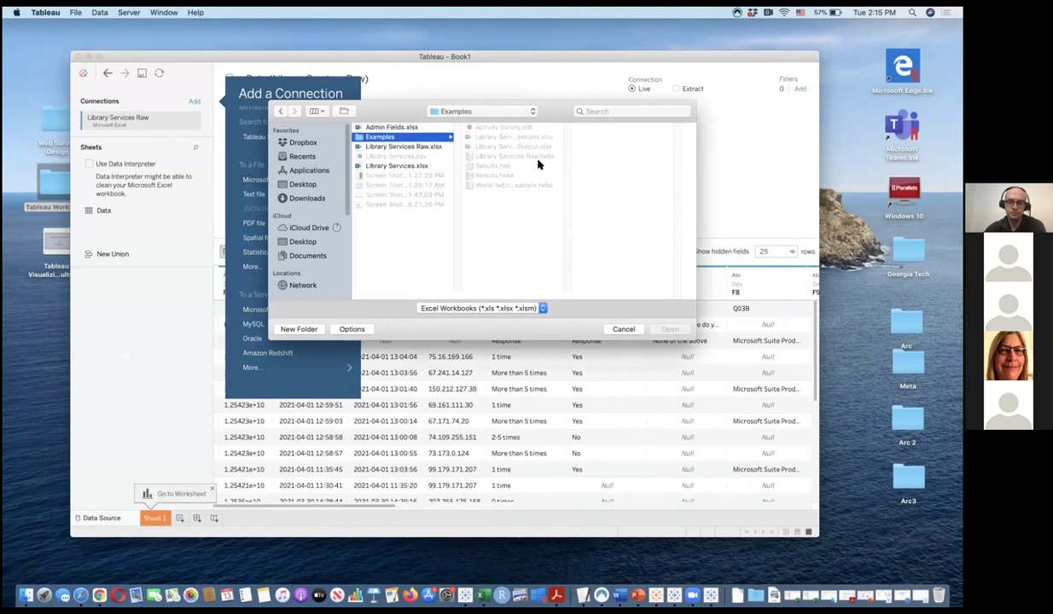
left_click(492, 147)
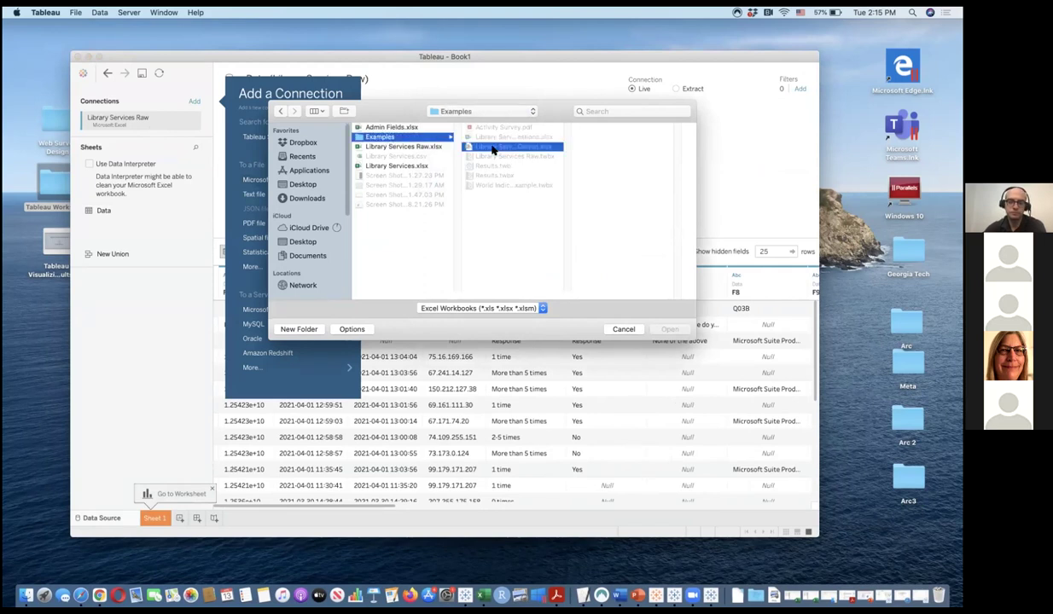
left_click(668, 329)
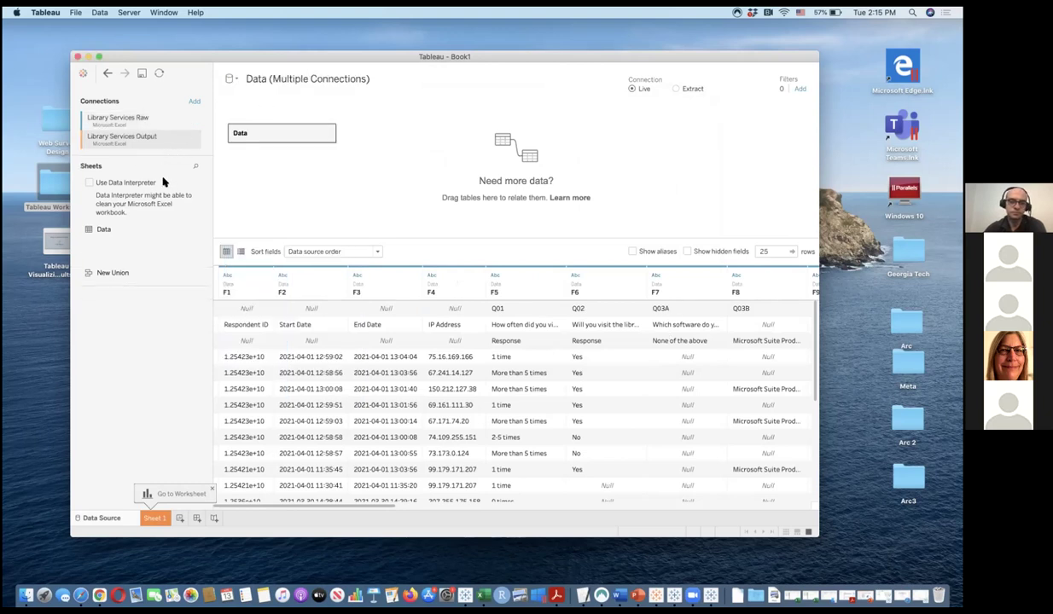
Step: Remove the Library Services Raw connection and check the options of the Library Services Output connection
left_click(186, 117)
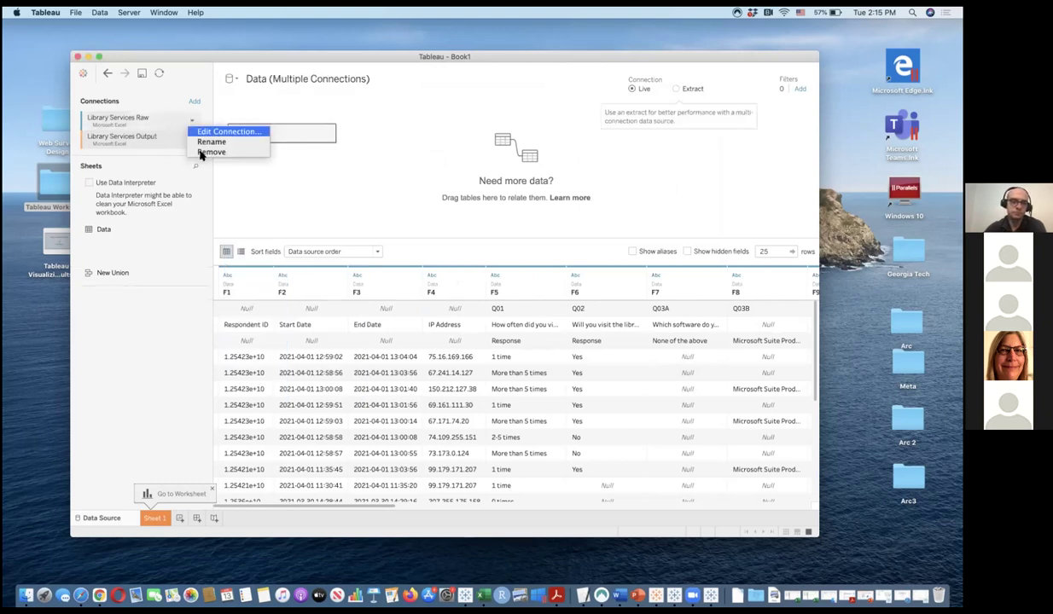
left_click(202, 152)
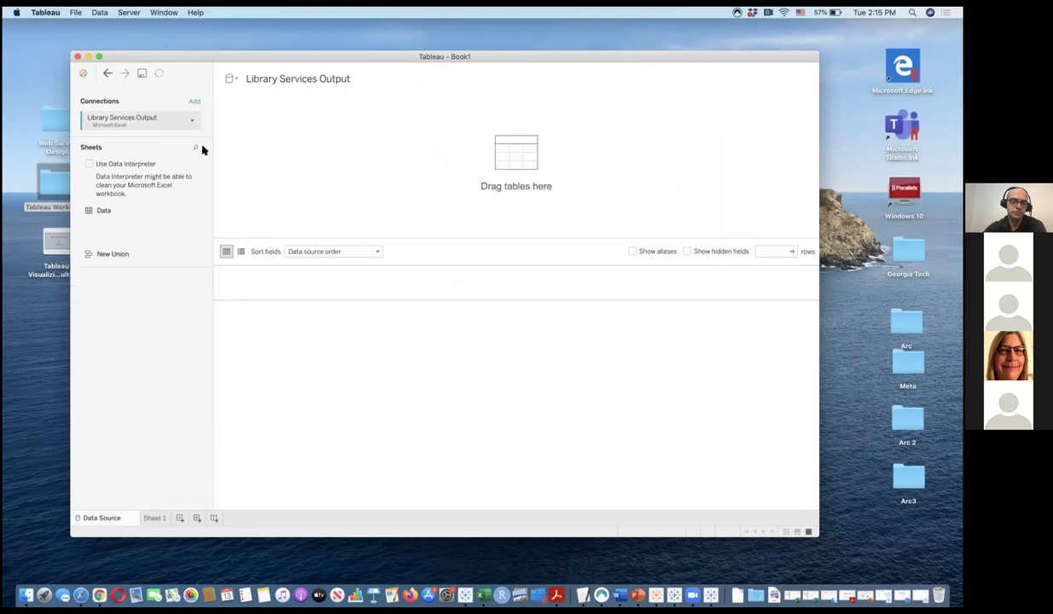
left_click(192, 120)
left_click(185, 121)
left_click(186, 122)
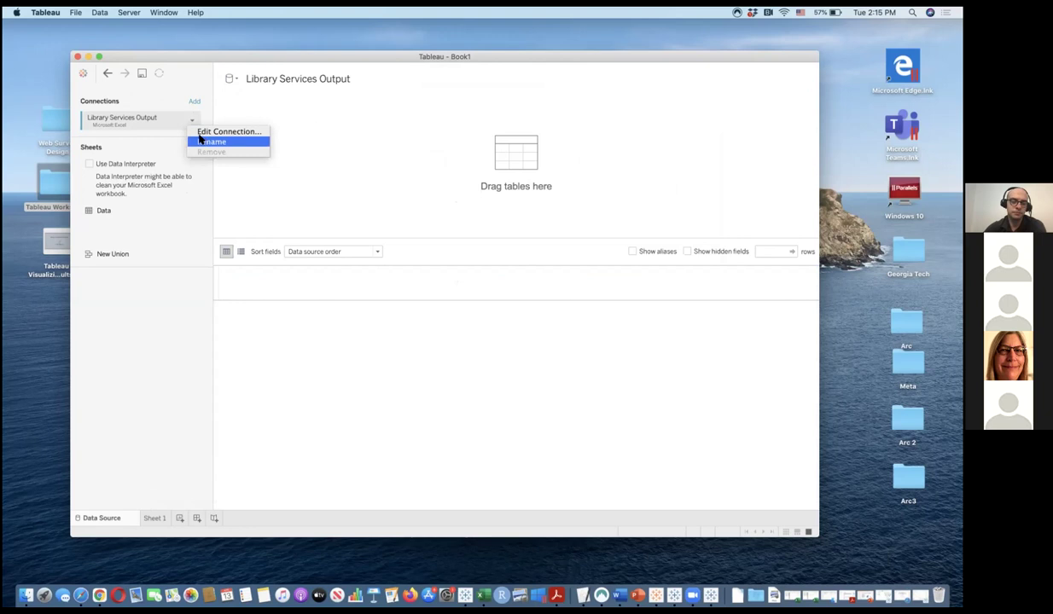
left_click(142, 146)
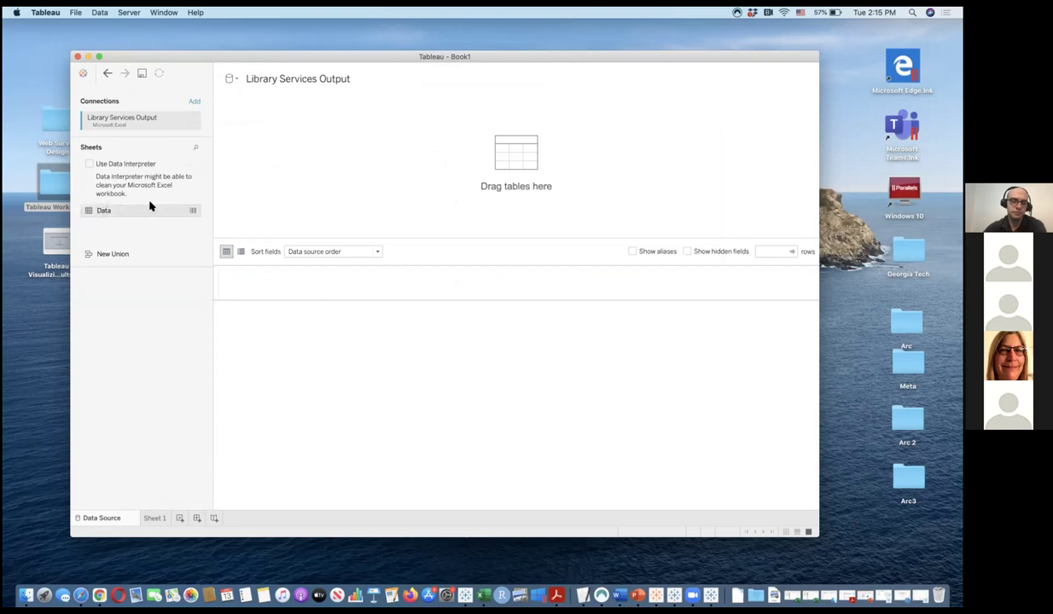
Step: Add the Data sheet of Library Services Output to the data source and review its survey columns, sorting the rows by F10
left_click_drag(452, 187, 453, 187)
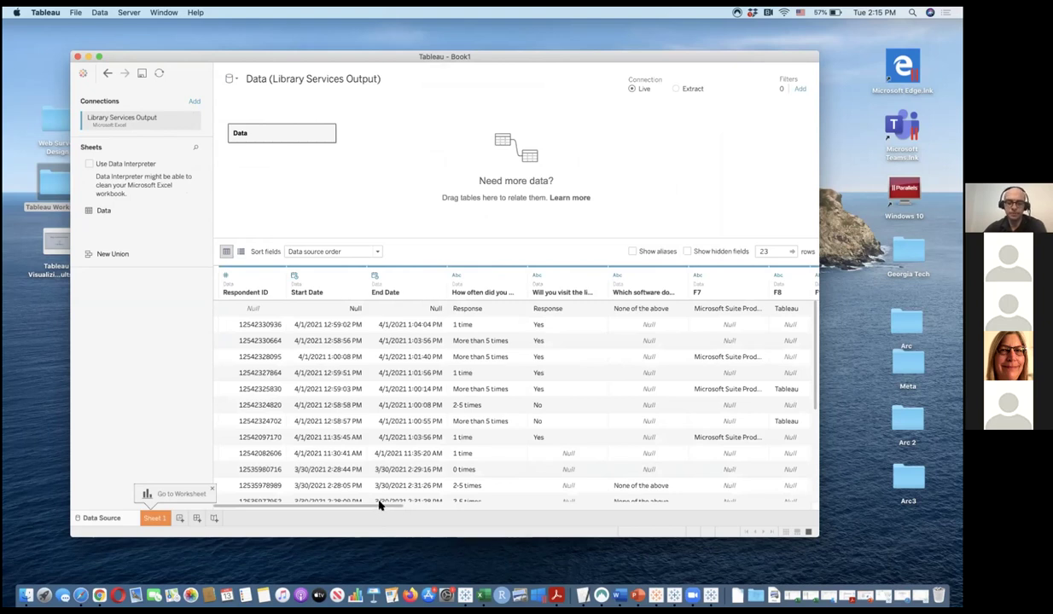
left_click_drag(380, 506, 520, 505)
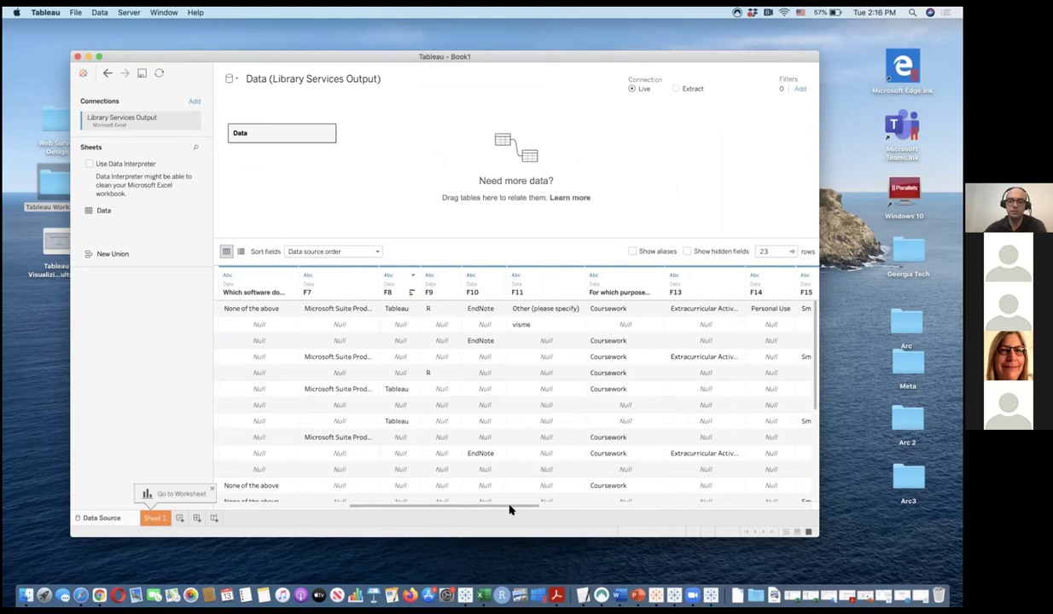
left_click_drag(510, 509, 659, 503)
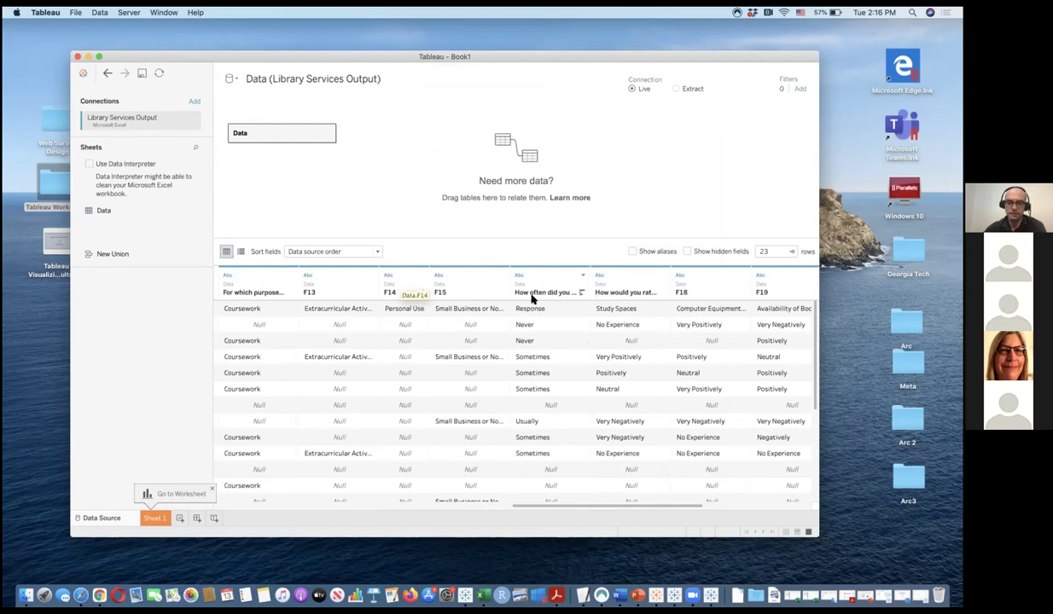
left_click_drag(597, 507, 430, 501)
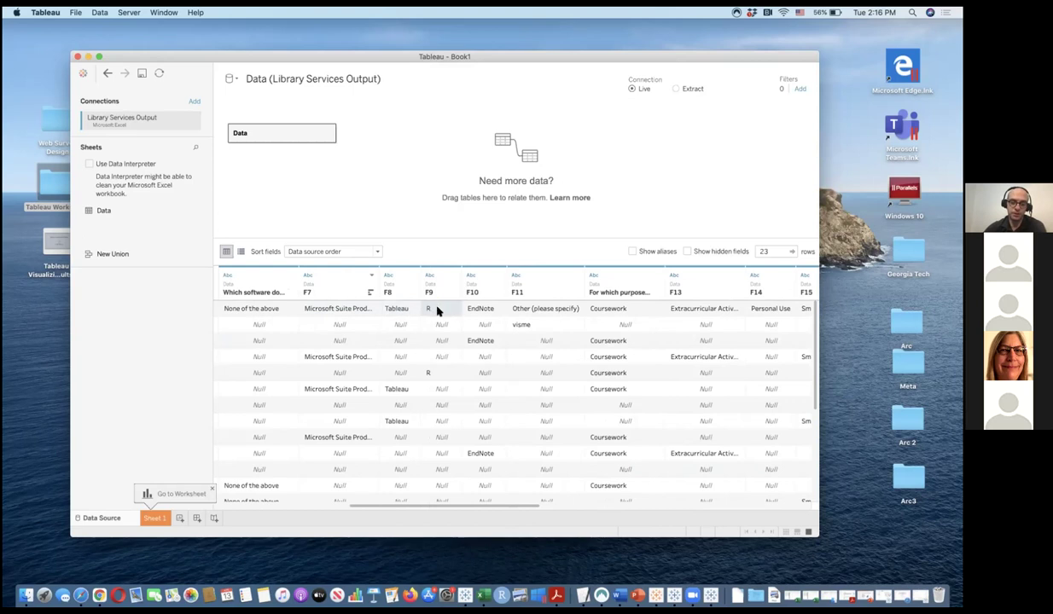
left_click(498, 293)
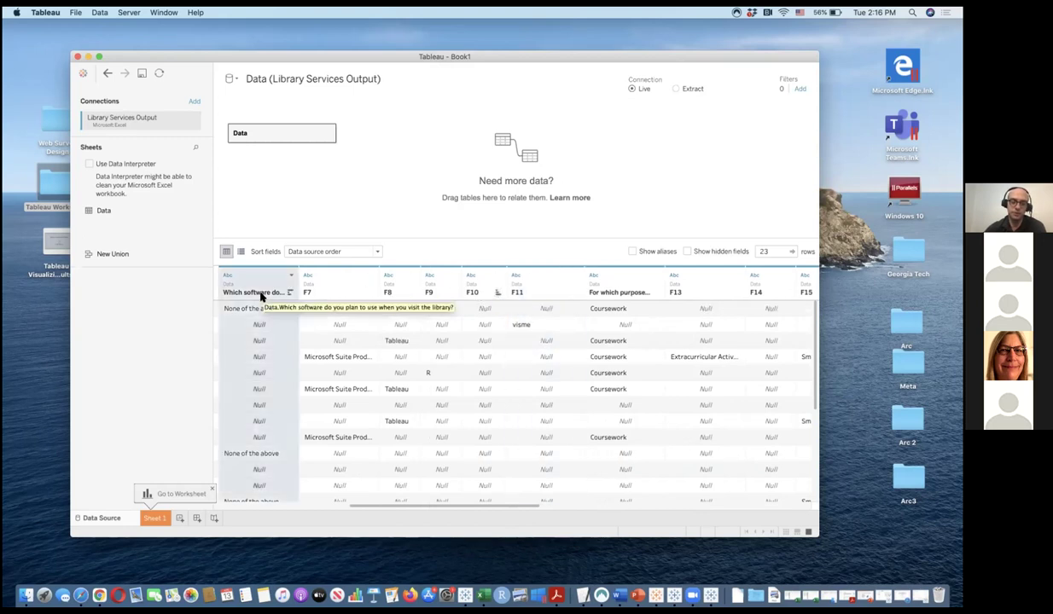
left_click_drag(452, 509, 291, 497)
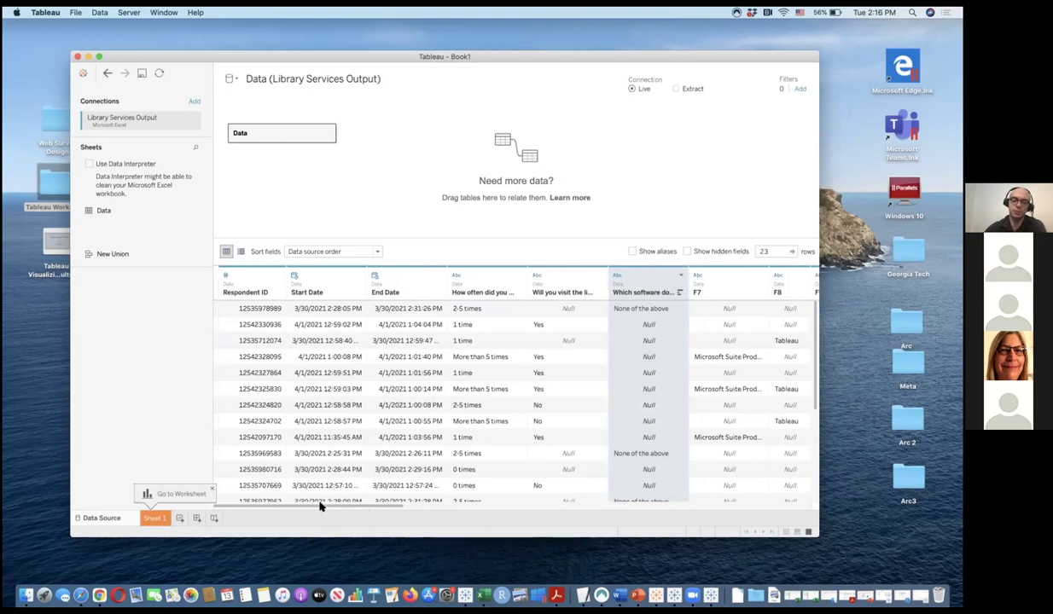
Step: Create a new worksheet with field F10 on Color and the Bar mark type, and return to Sheet 1
left_click(181, 520)
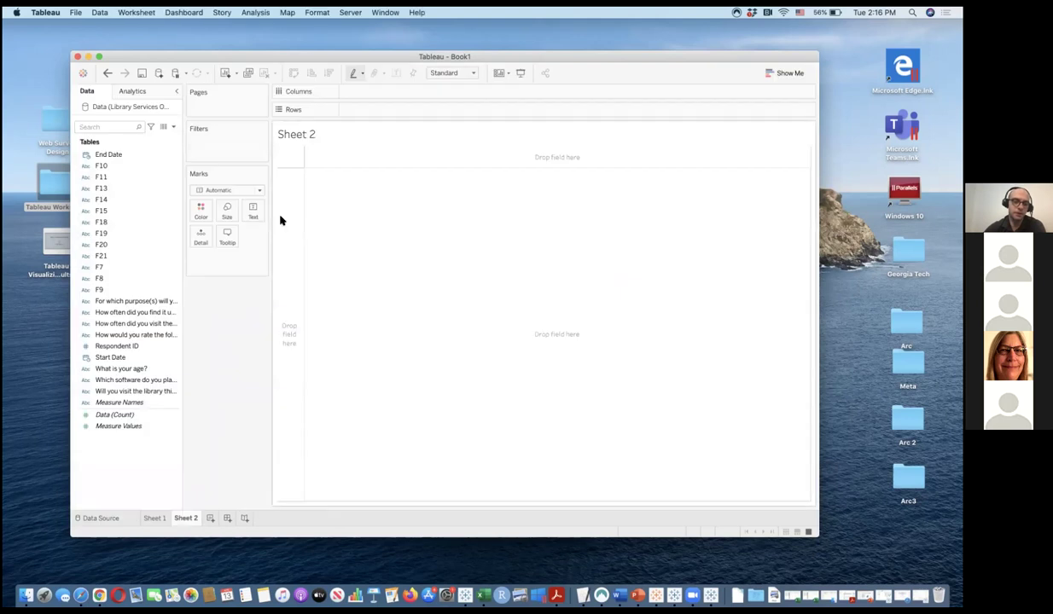
left_click_drag(99, 166, 197, 214)
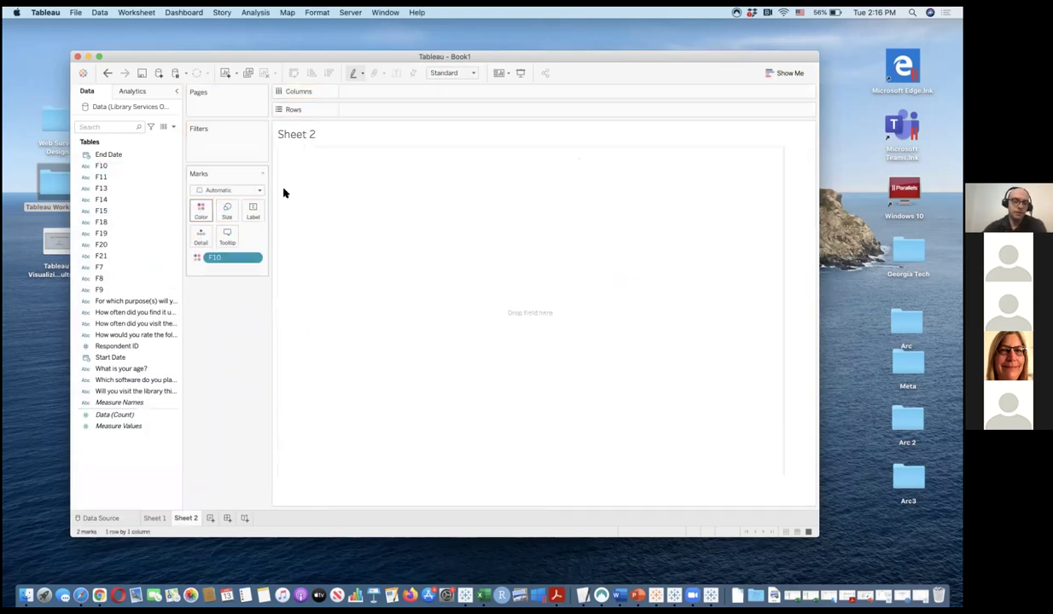
left_click(260, 189)
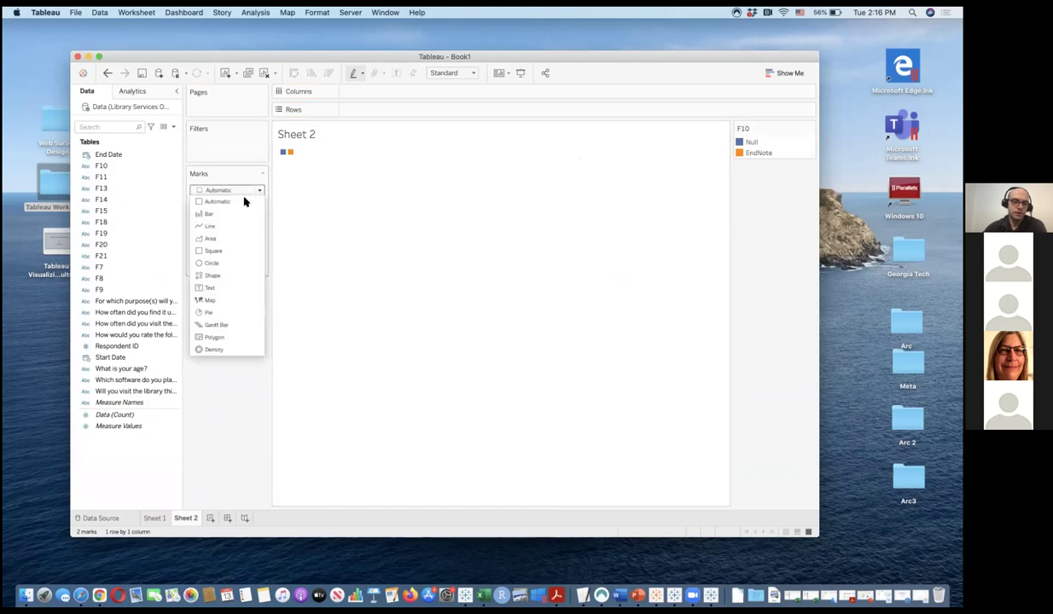
left_click(230, 214)
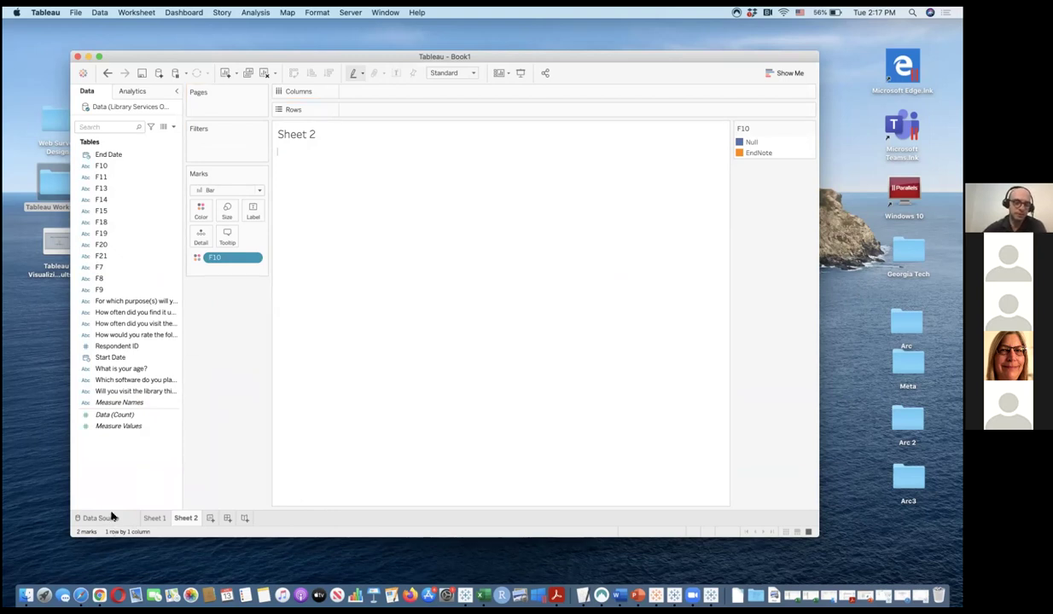
left_click(155, 518)
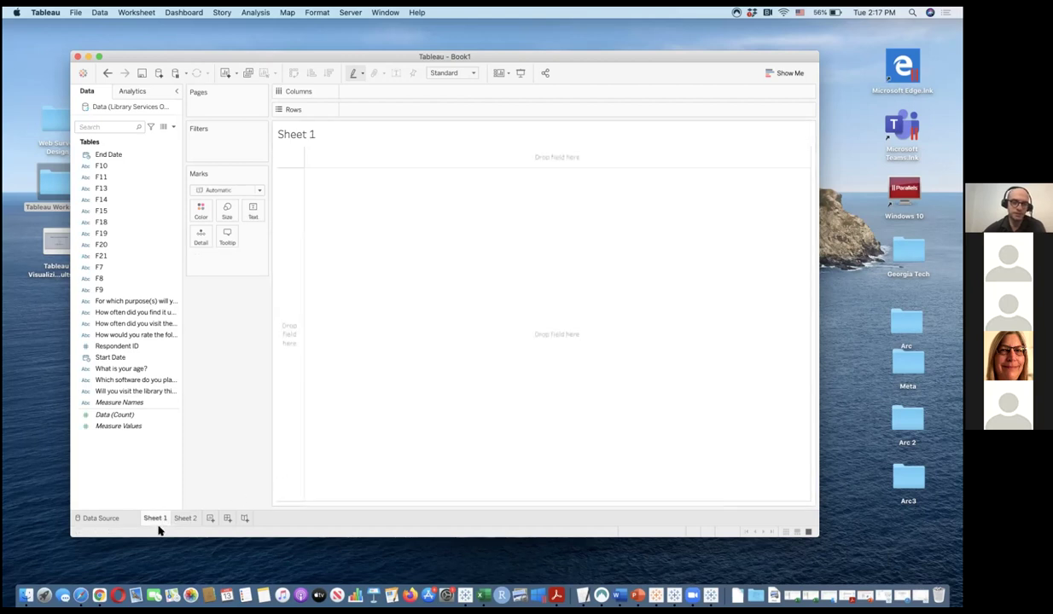
Step: Review the remaining survey columns on the data source page of Library Services Output, and close the Book1 workbook
left_click(100, 516)
left_click_drag(392, 507, 685, 515)
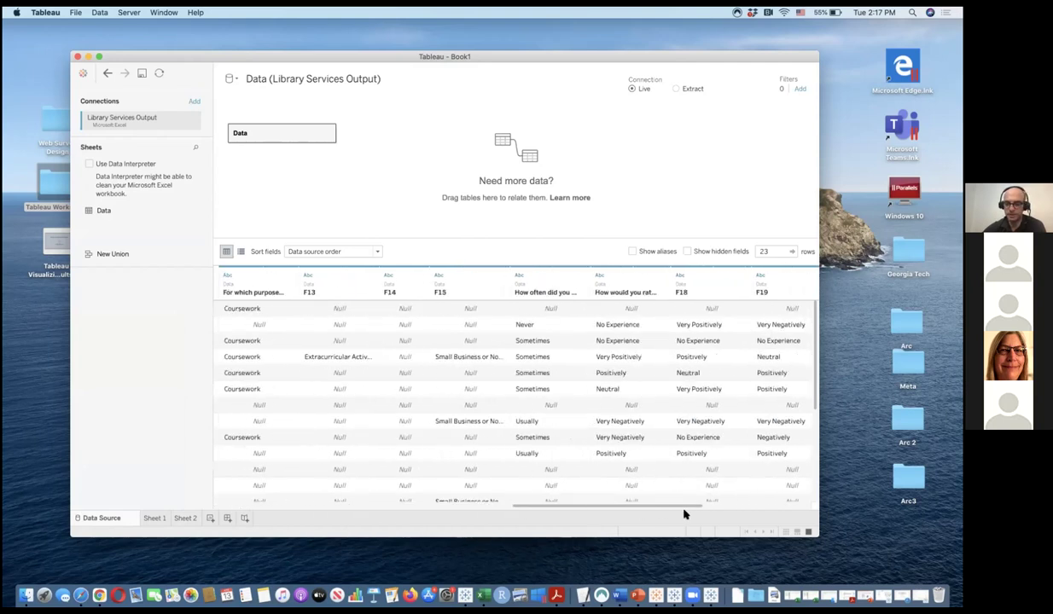
left_click_drag(94, 53, 58, 48)
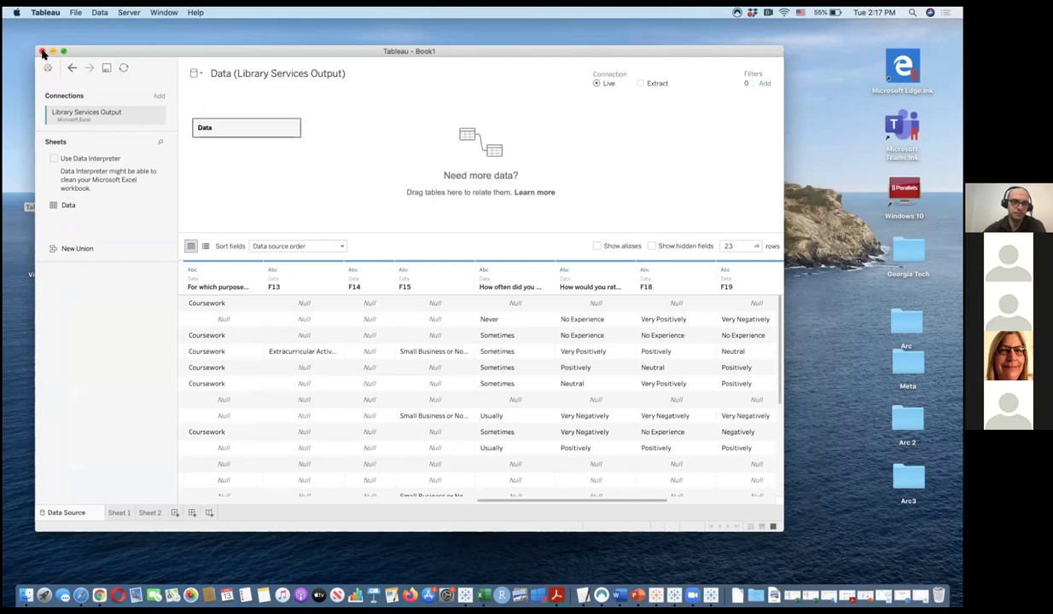
left_click(43, 53)
left_click(368, 299)
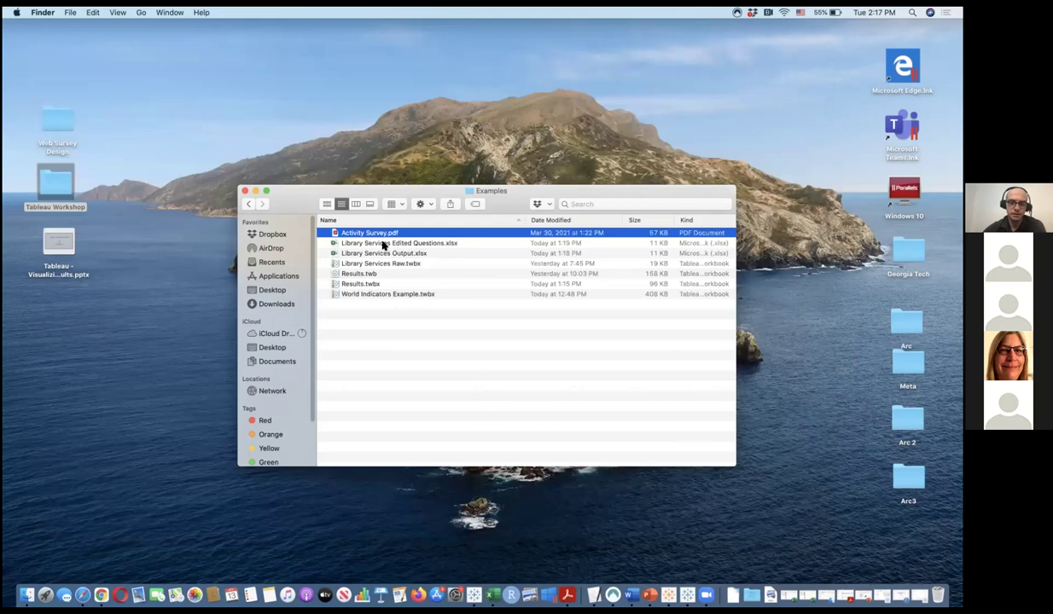
Step: Open Library Services Edited Questions.xlsx from the Examples folder in Excel and examine its recoded headers, including Q01 to Q03A
double_click(350, 244)
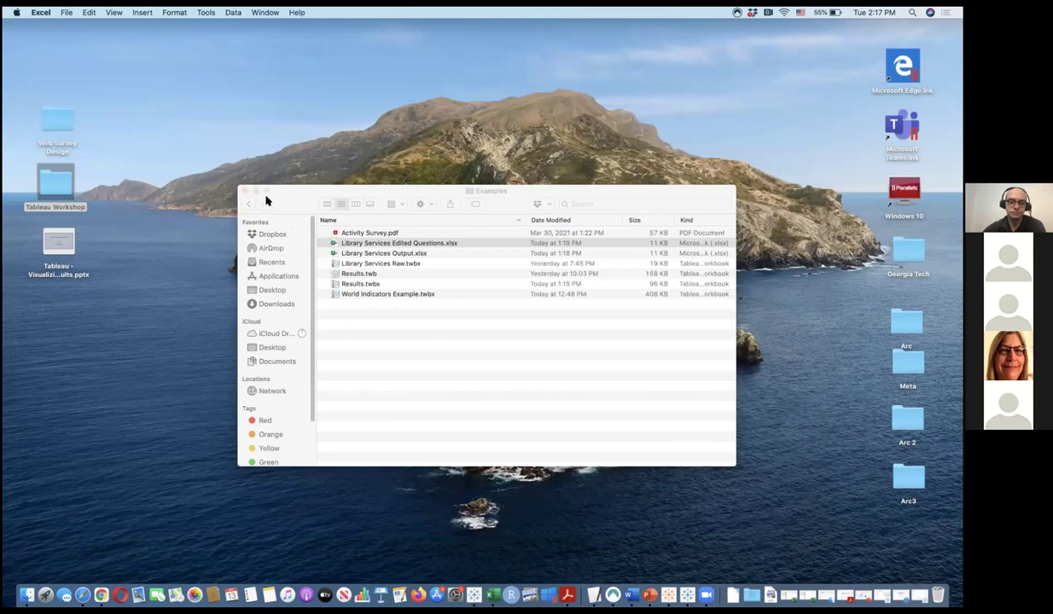
left_click(809, 596)
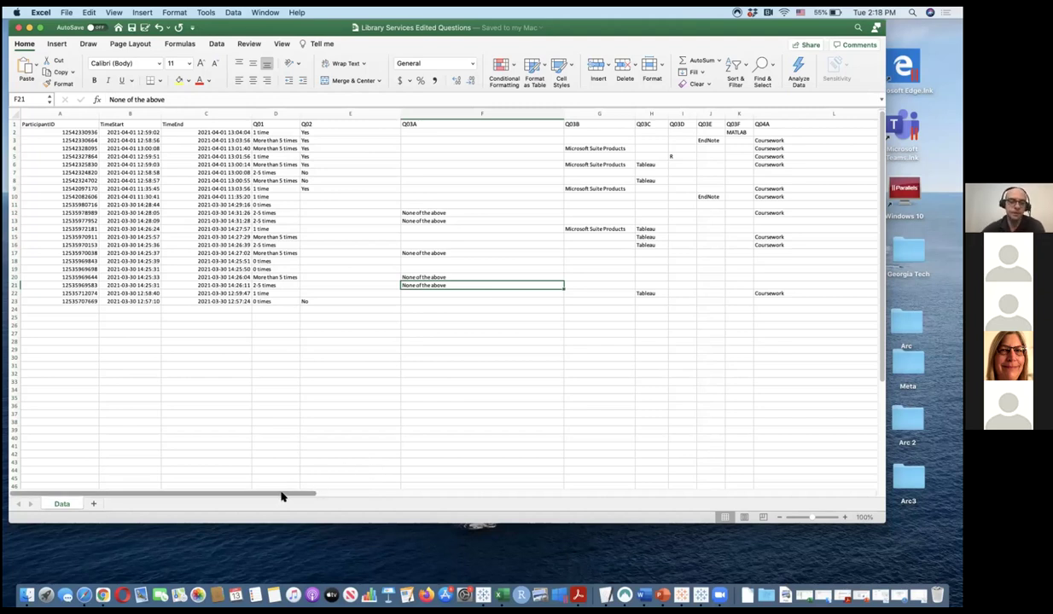
left_click_drag(312, 493, 667, 280)
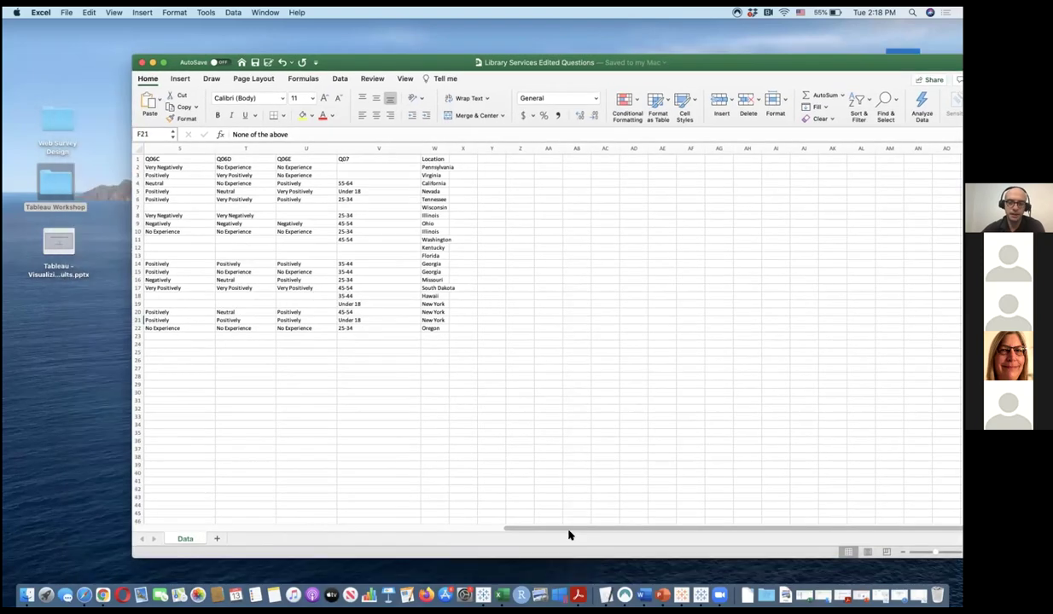
left_click_drag(567, 529, 199, 493)
left_click_drag(395, 159, 598, 157)
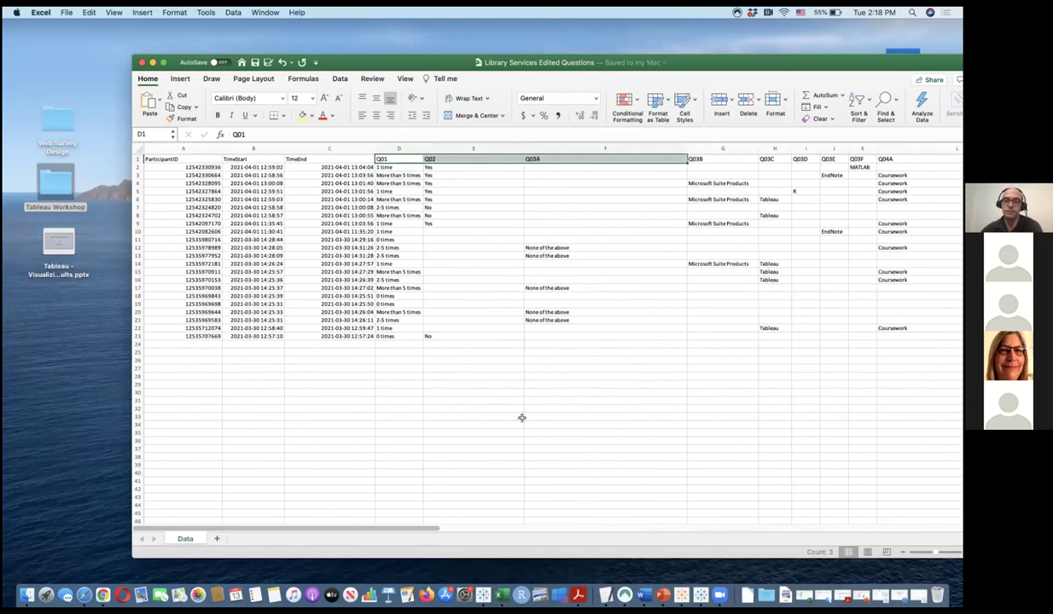
Step: Examine the responses in the Q06A to Q06E, Q07 and Location columns of the survey sheet
left_click_drag(410, 533, 759, 545)
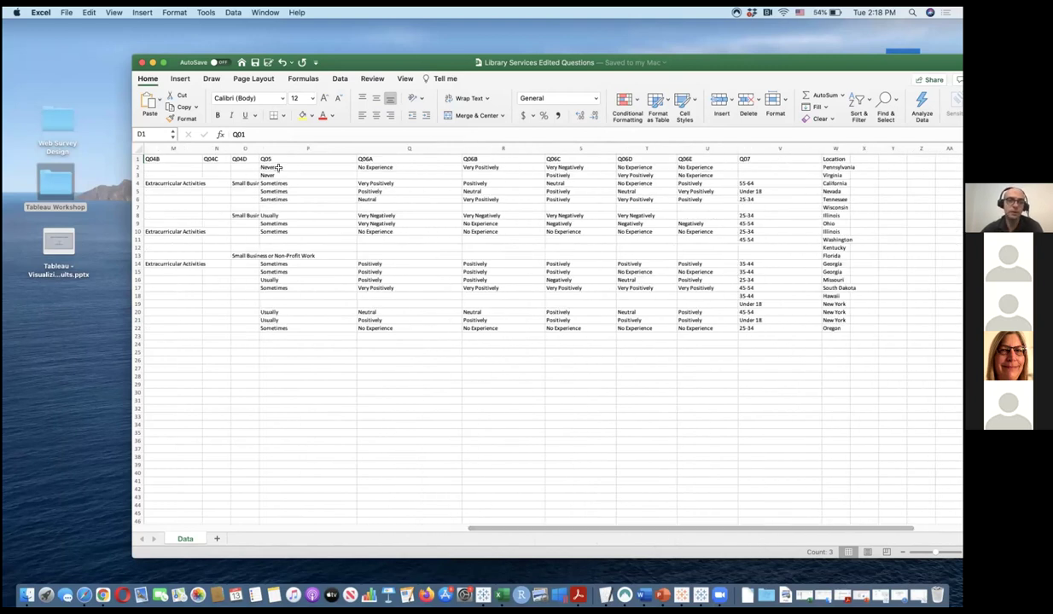
left_click_drag(360, 168, 410, 280)
left_click_drag(536, 294, 668, 323)
left_click_drag(745, 167, 748, 328)
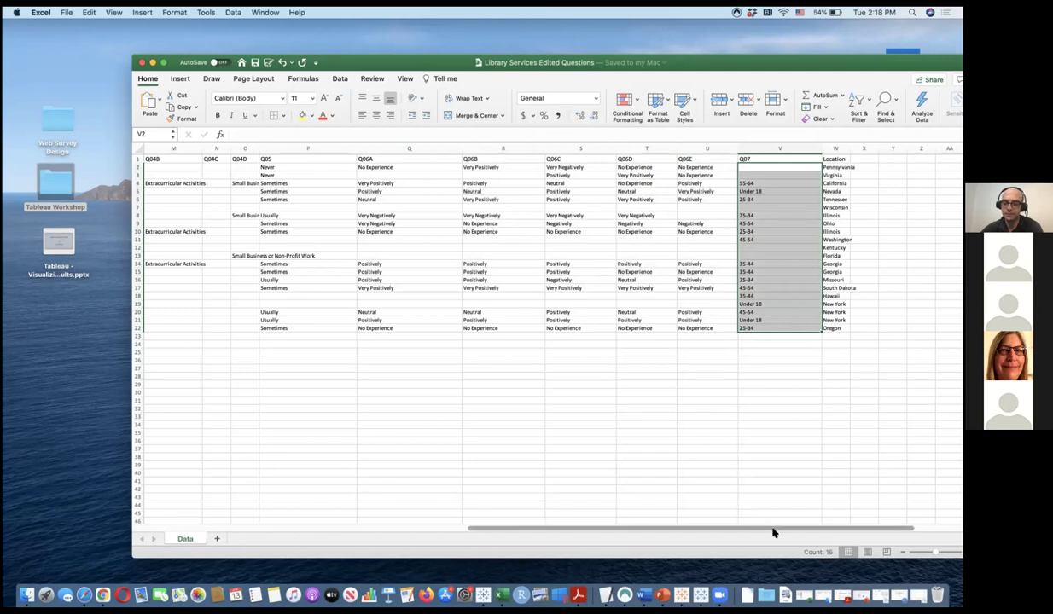
left_click_drag(773, 529, 881, 539)
left_click_drag(718, 159, 722, 327)
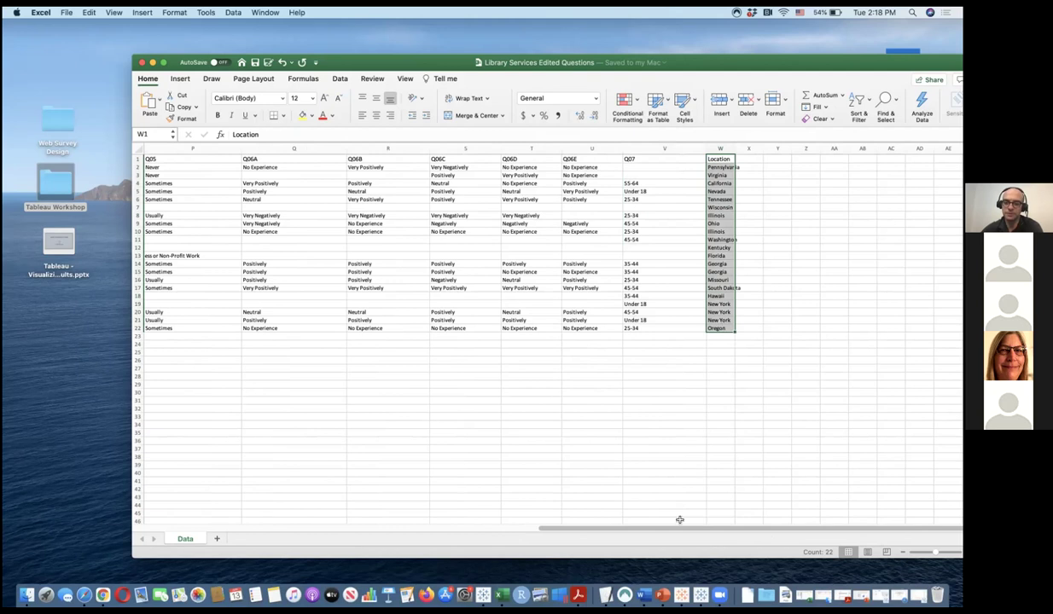
left_click_drag(656, 530, 245, 472)
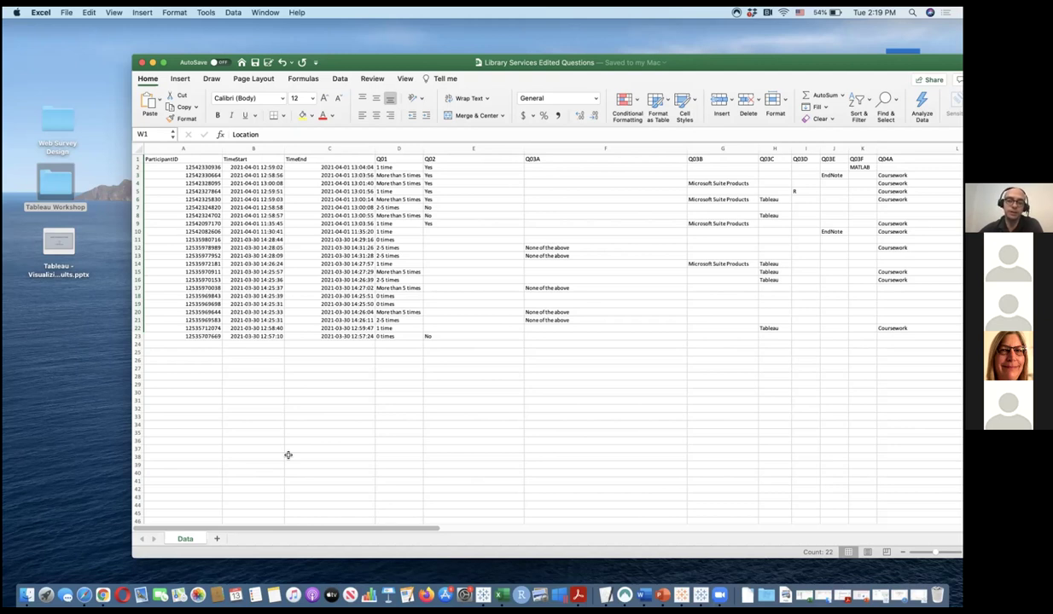
Step: Review the whole header row of the survey sheet and the ParticipantID, TimeStart and TimeEnd columns
left_click(491, 216)
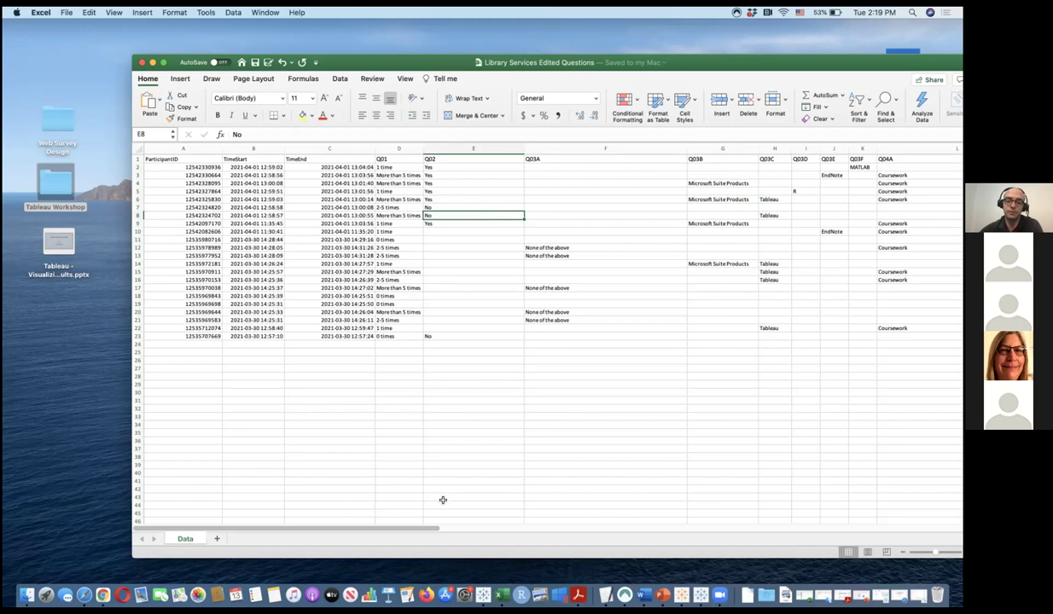
left_click_drag(422, 529, 663, 531)
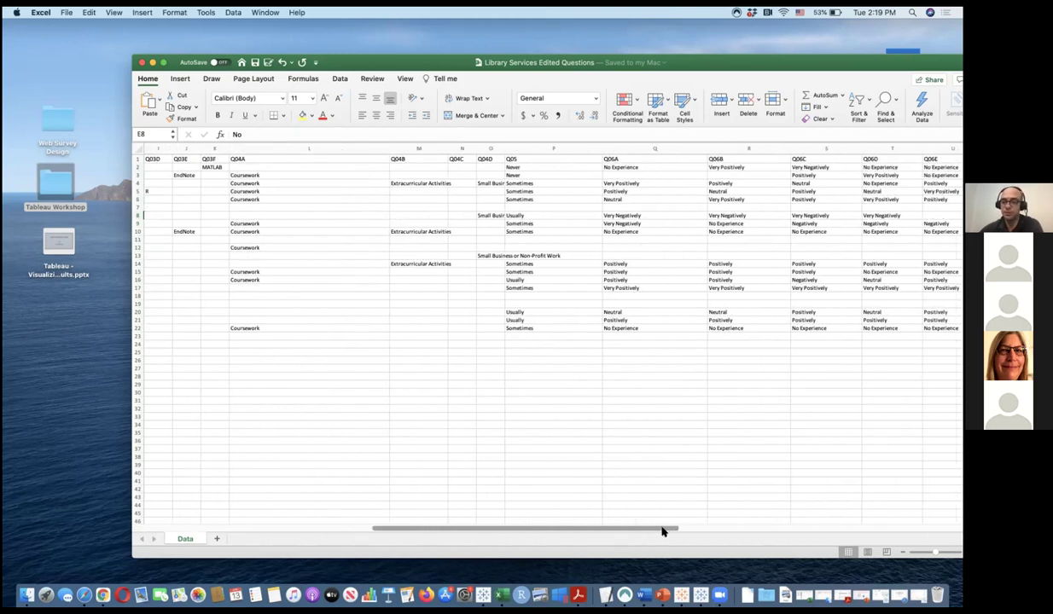
left_click(135, 159)
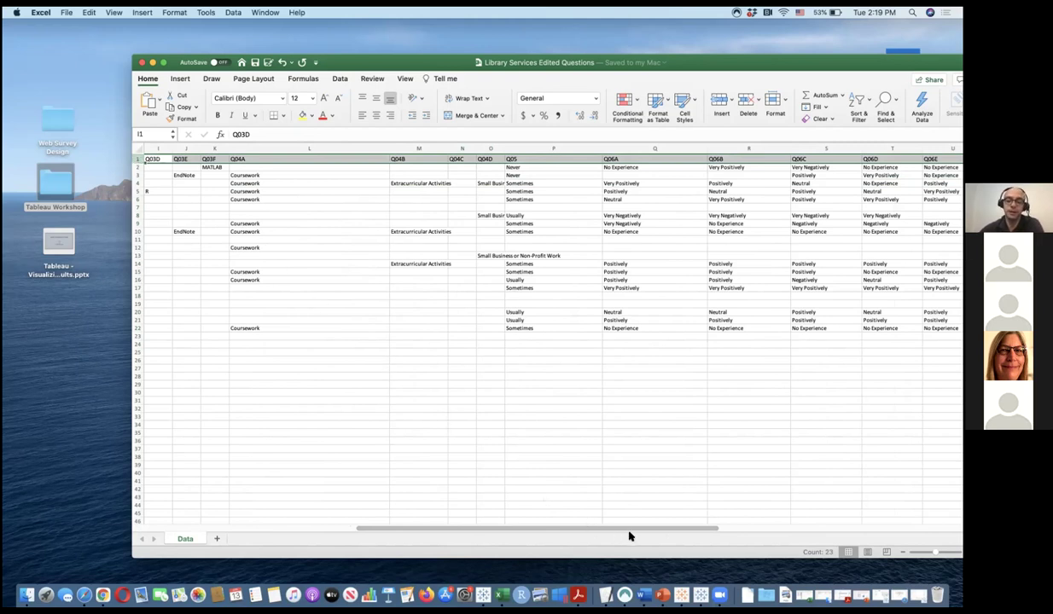
scroll(630, 532, "right", 10)
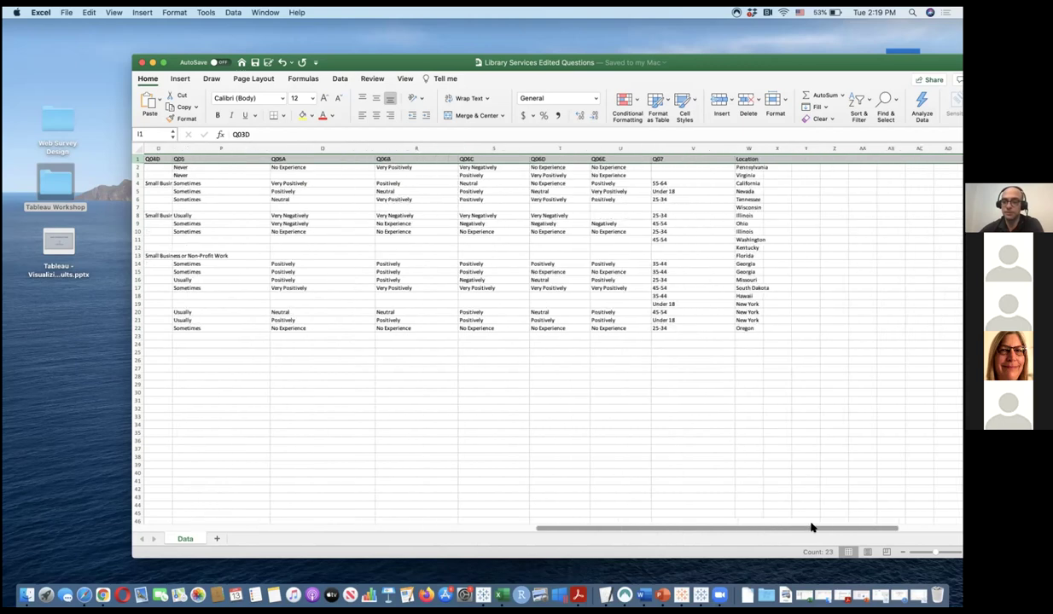
scroll(714, 517, "left", 10)
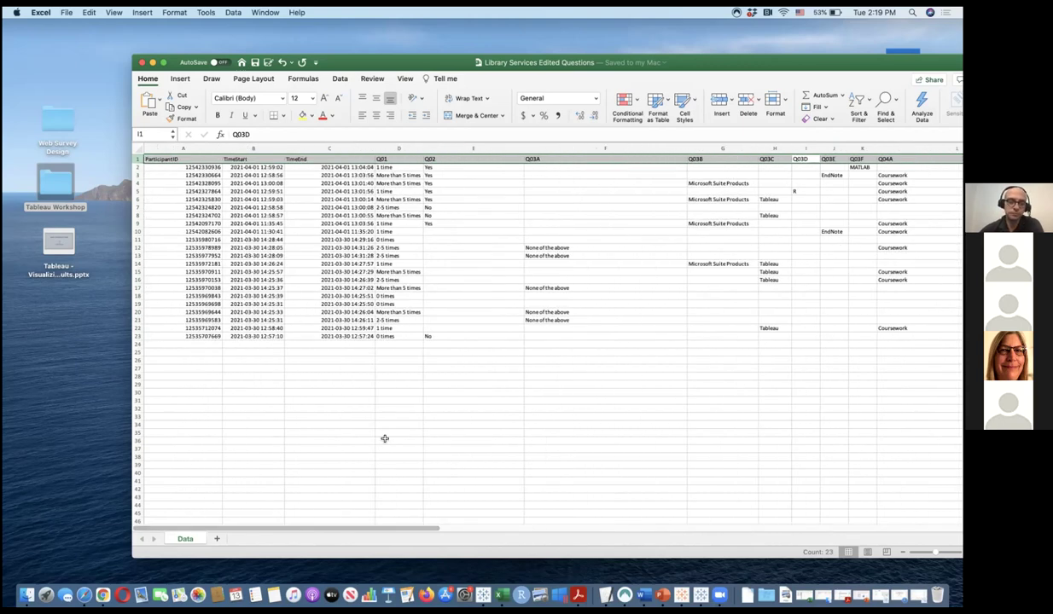
left_click(329, 149)
left_click_drag(329, 148, 127, 156)
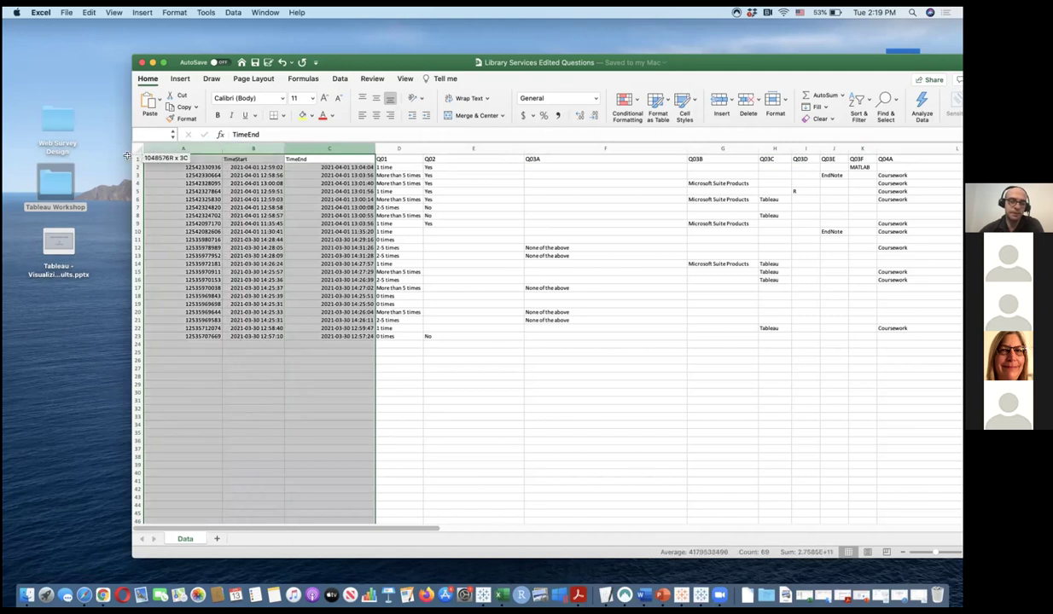
left_click(450, 288)
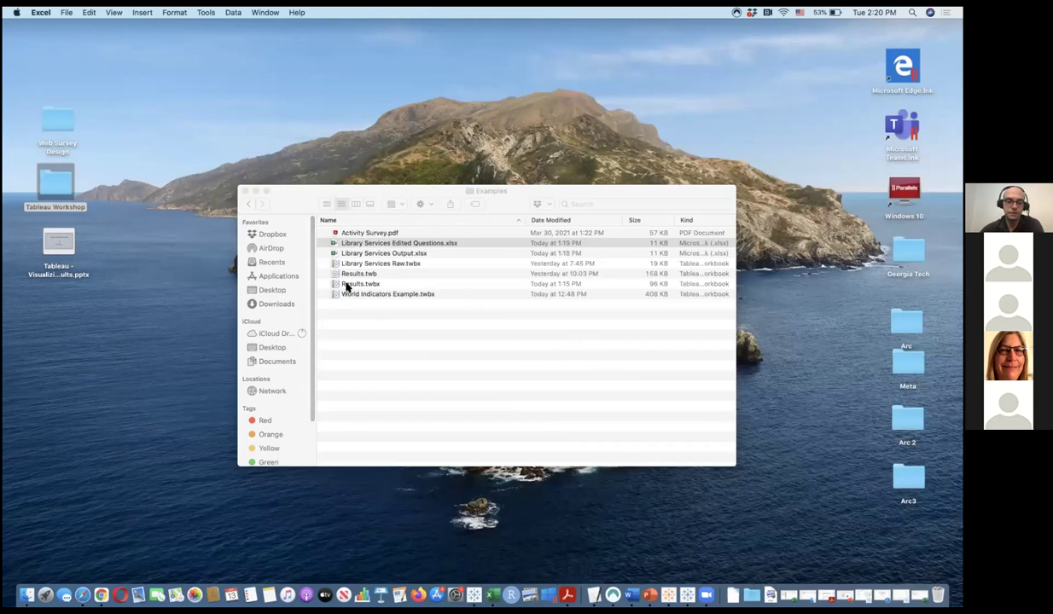
Step: Open the Results.twbx workbook from the Examples folder in Tableau and display its data source page
double_click(346, 284)
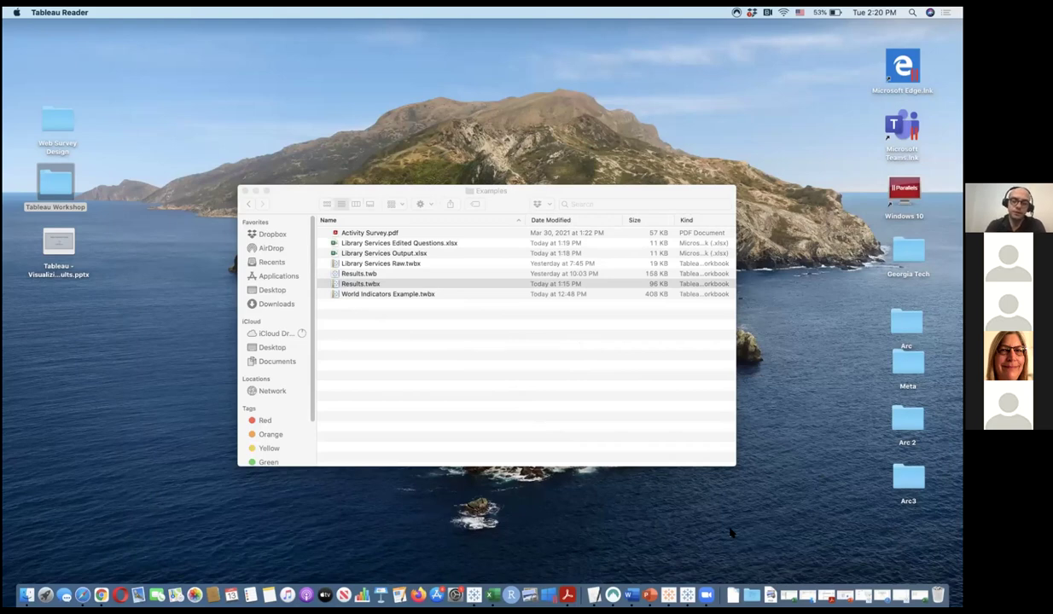
left_click(865, 595)
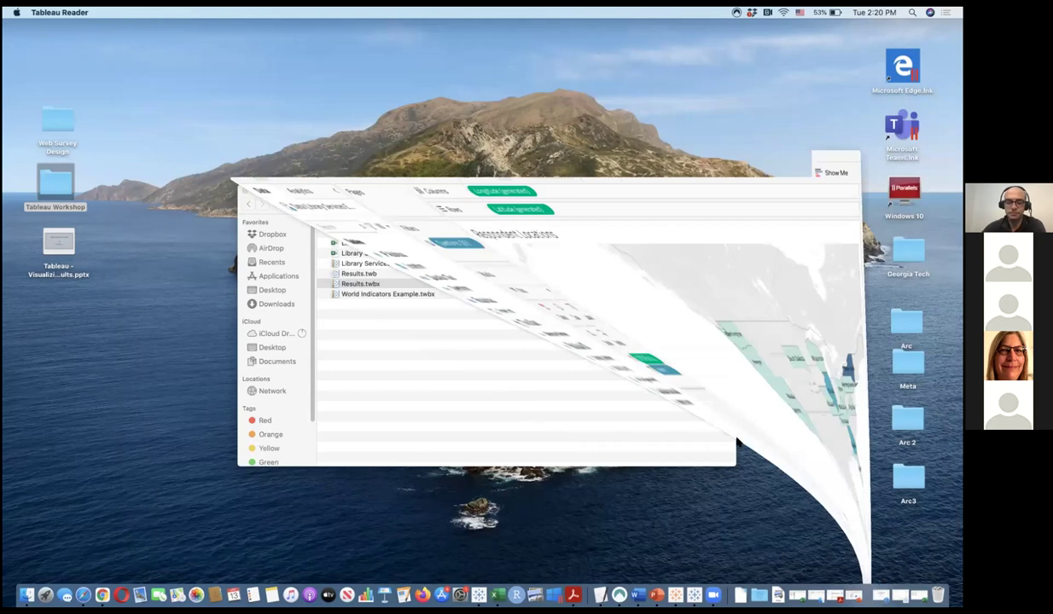
left_click(140, 503)
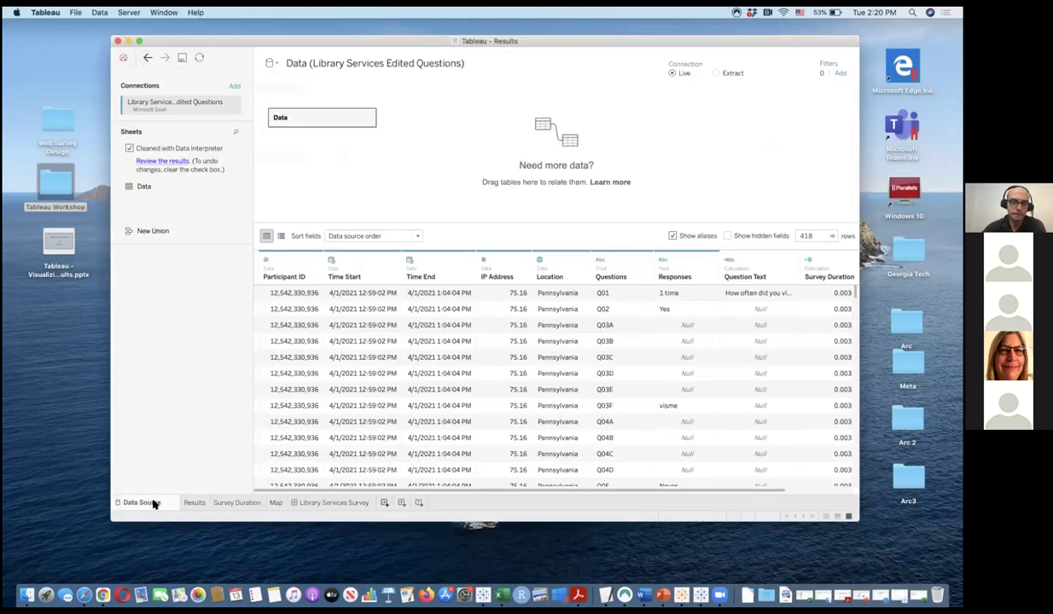
left_click_drag(734, 35, 654, 38)
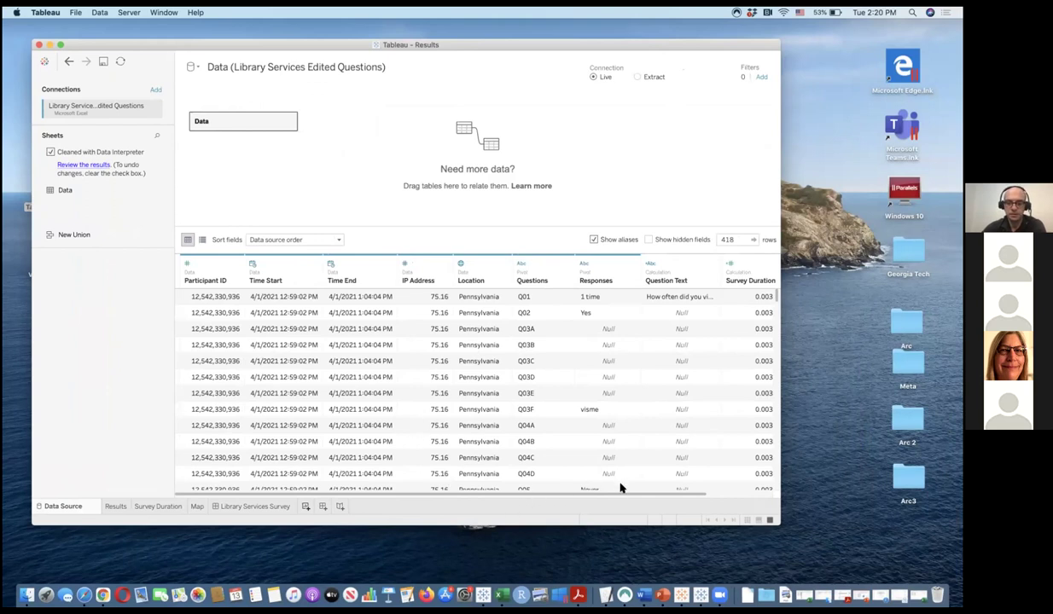
Step: Inspect the Question Text field, and remove the pivot from the Questions and Responses fields
left_click_drag(623, 494, 705, 495)
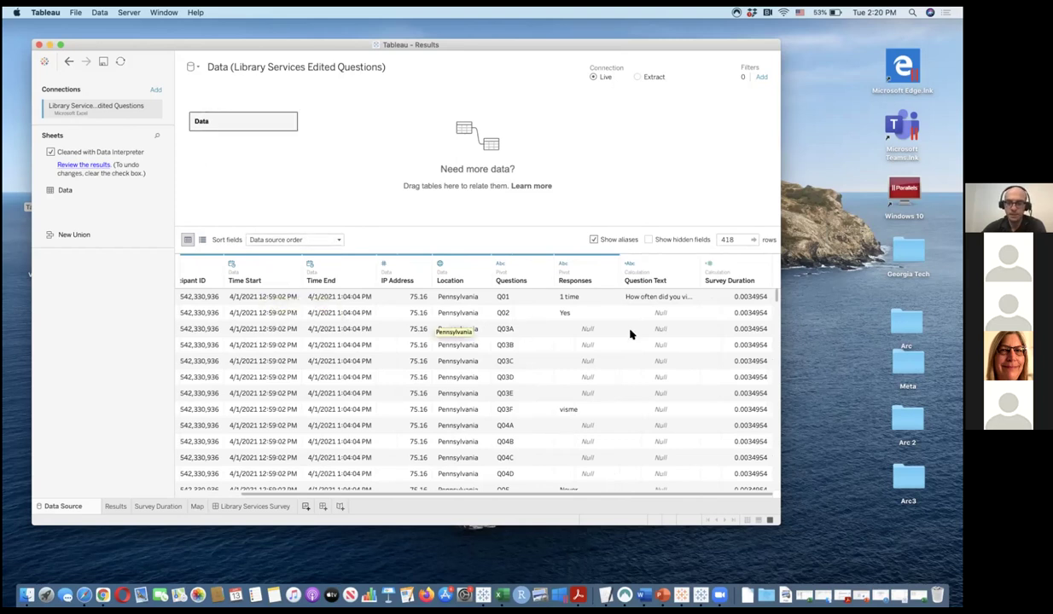
left_click(651, 271)
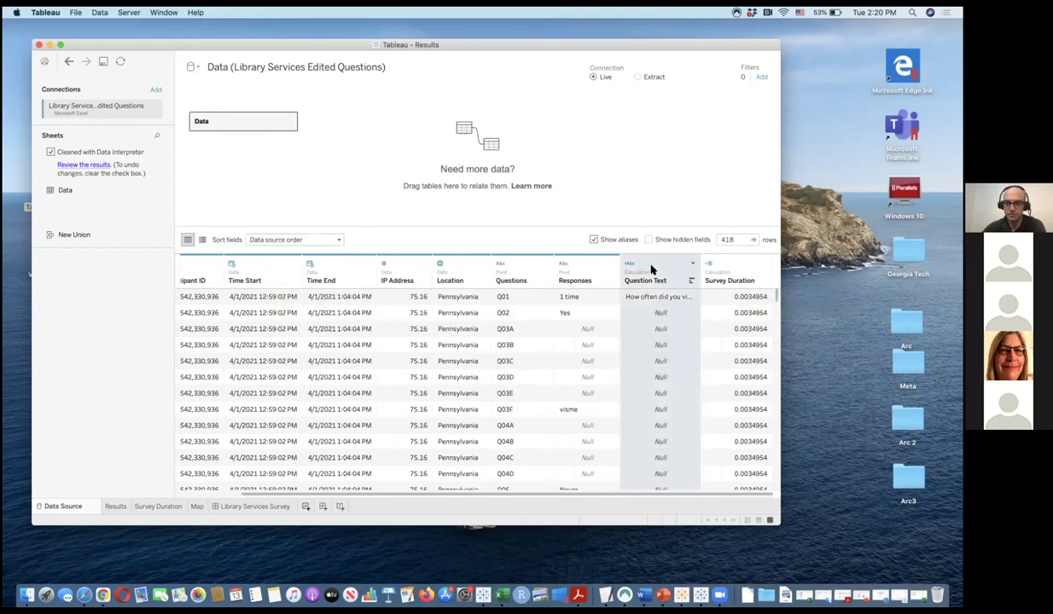
left_click(542, 276)
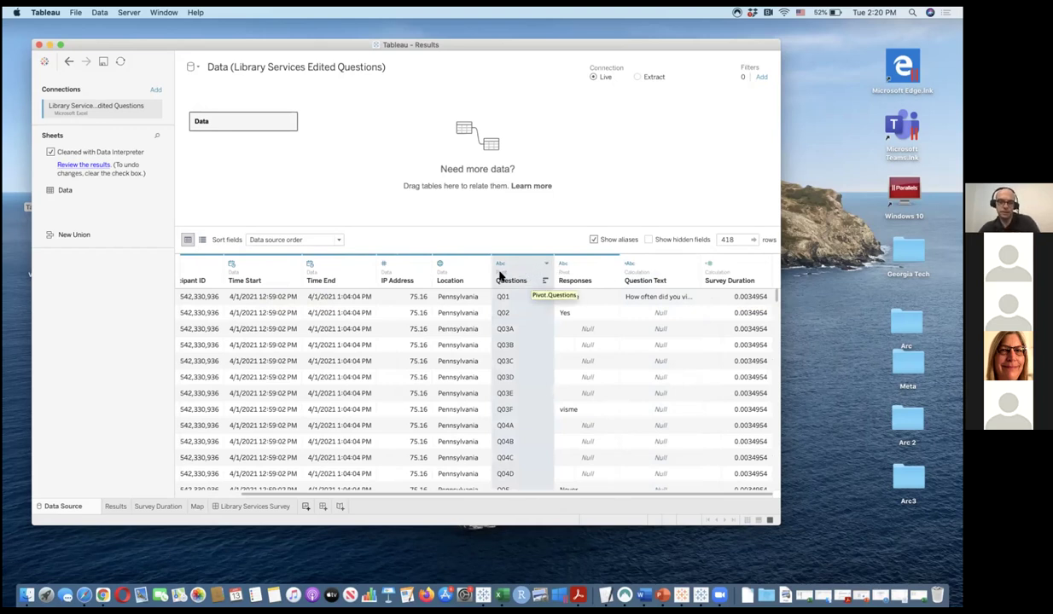
left_click(564, 271, "shift")
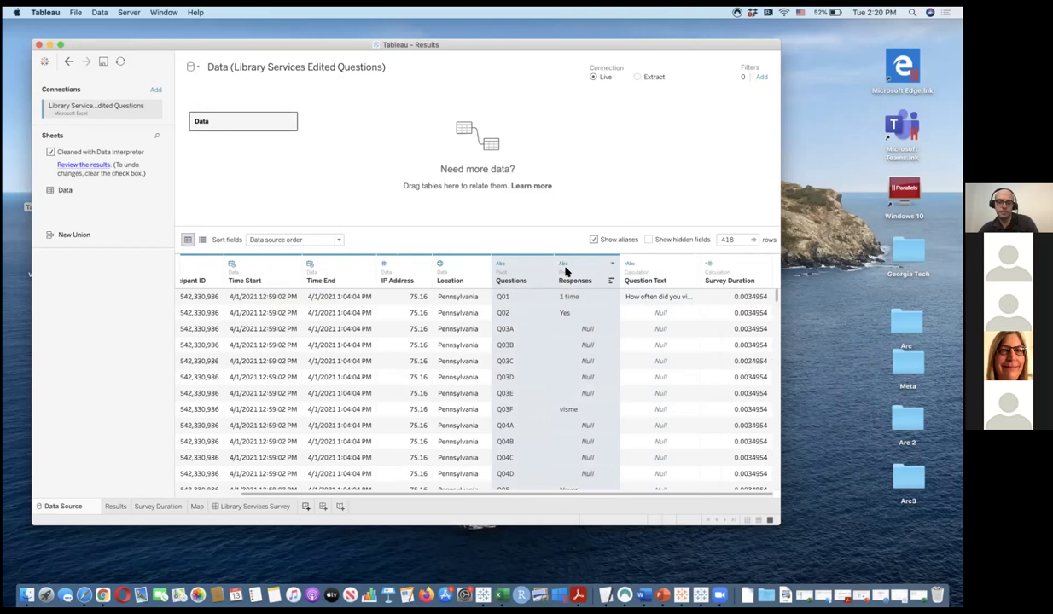
left_click(611, 266)
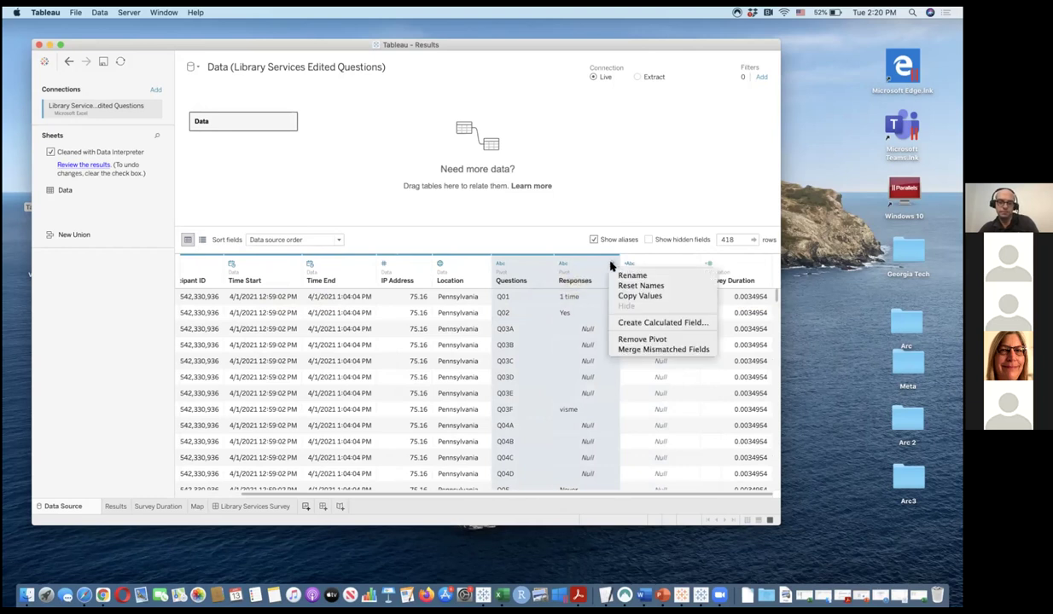
left_click(641, 339)
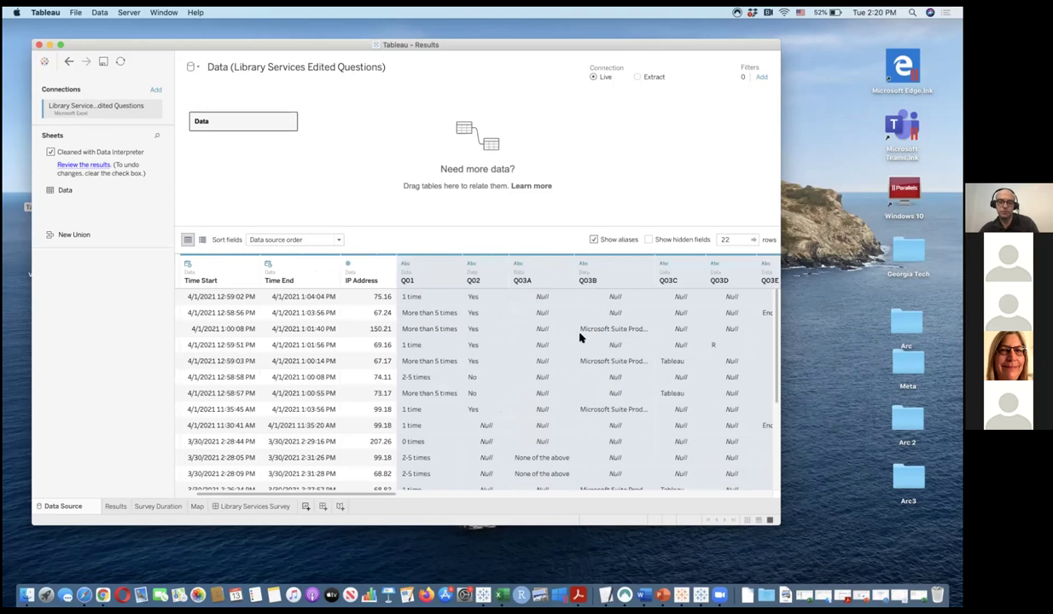
Step: Review the separate question columns Q01 through Q07 and pivot them into question and response fields
left_click_drag(327, 491, 610, 498)
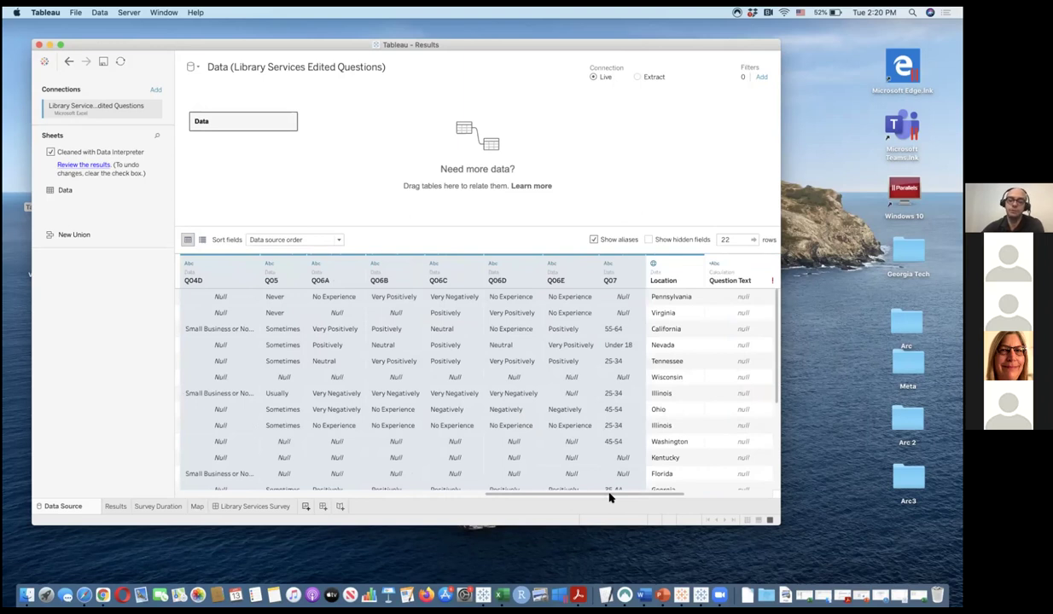
left_click_drag(610, 495, 294, 457)
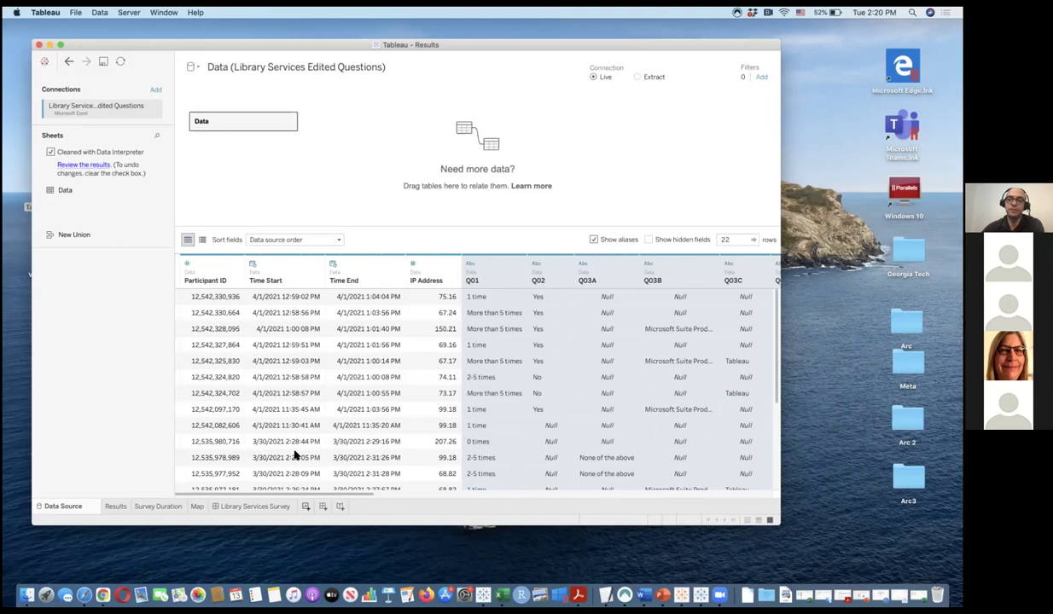
left_click_drag(295, 456, 630, 487)
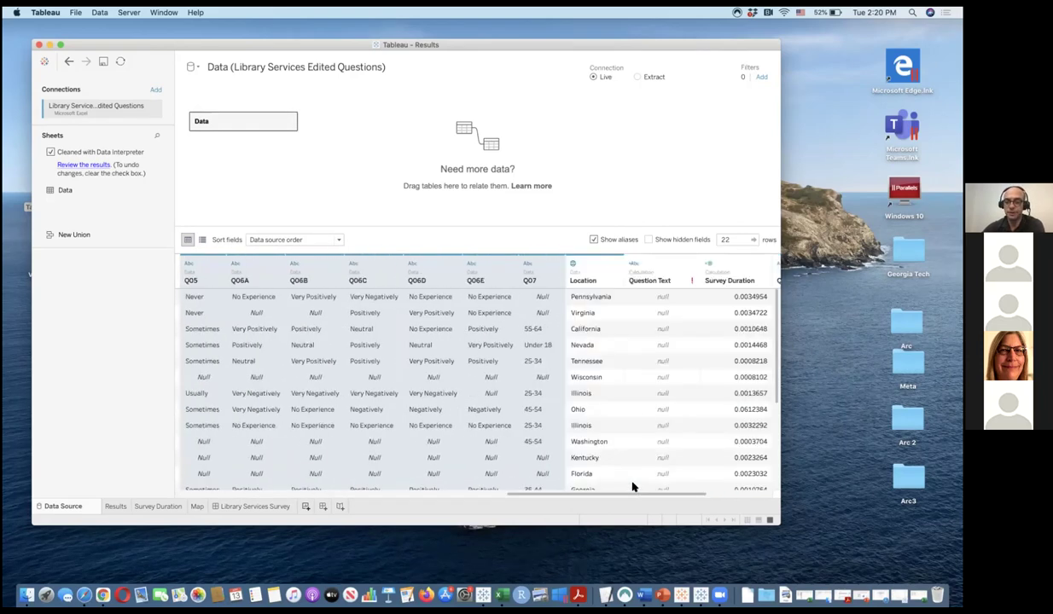
left_click(558, 265)
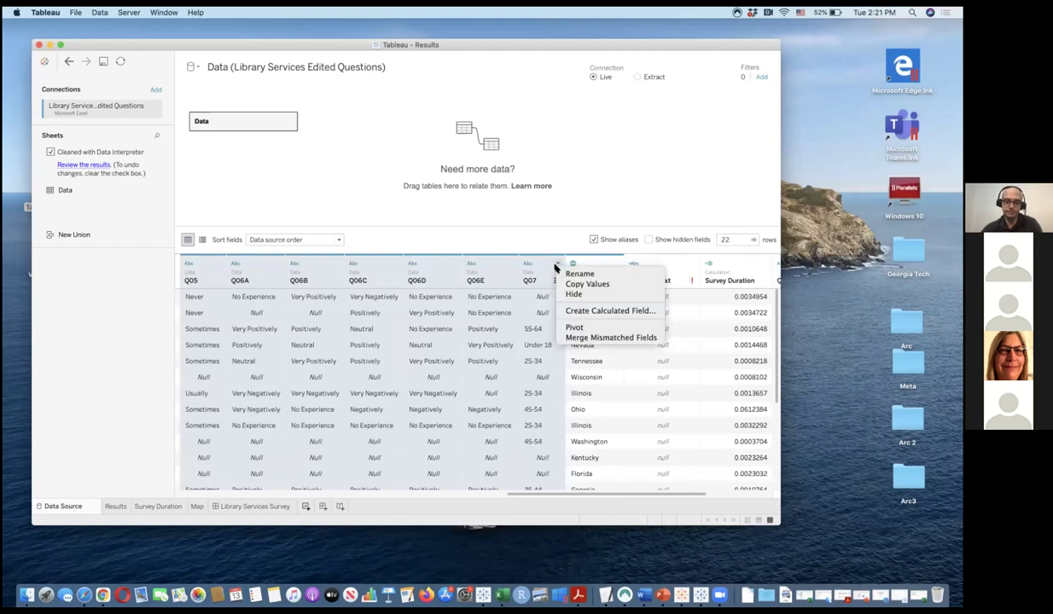
left_click(567, 328)
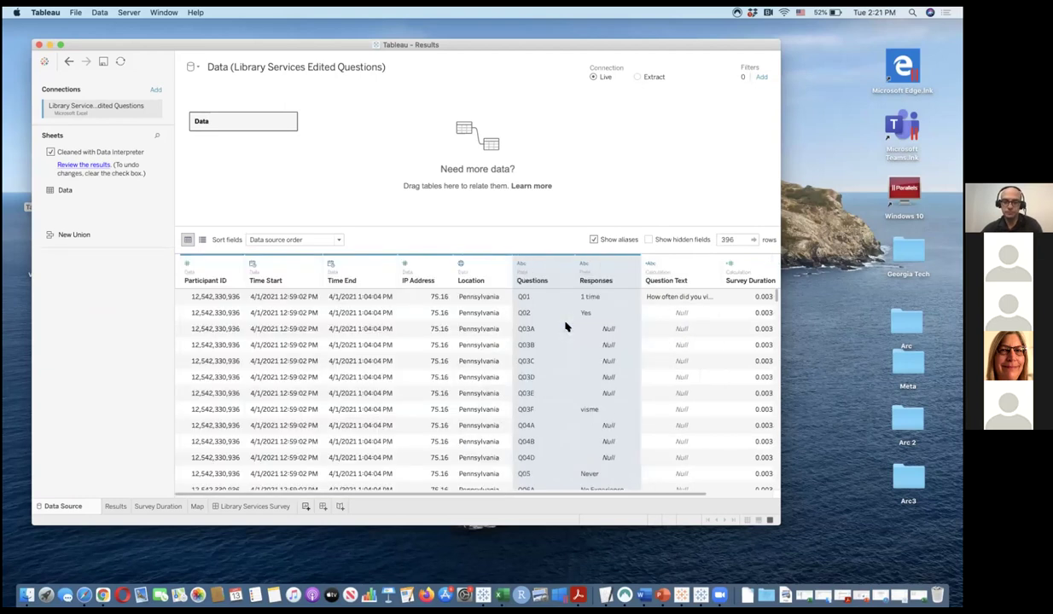
left_click(552, 280)
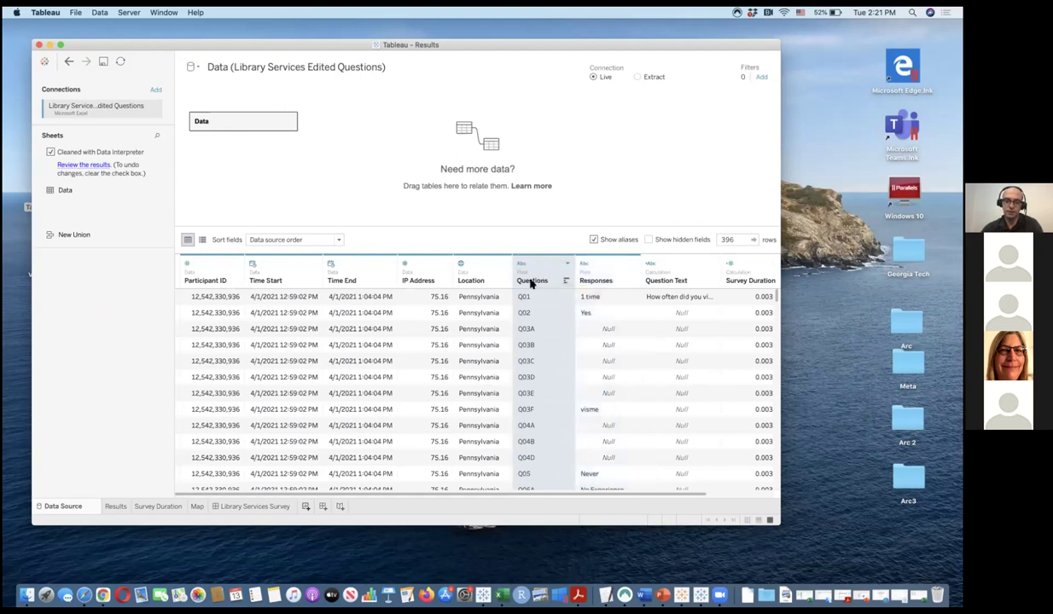
right_click(540, 279)
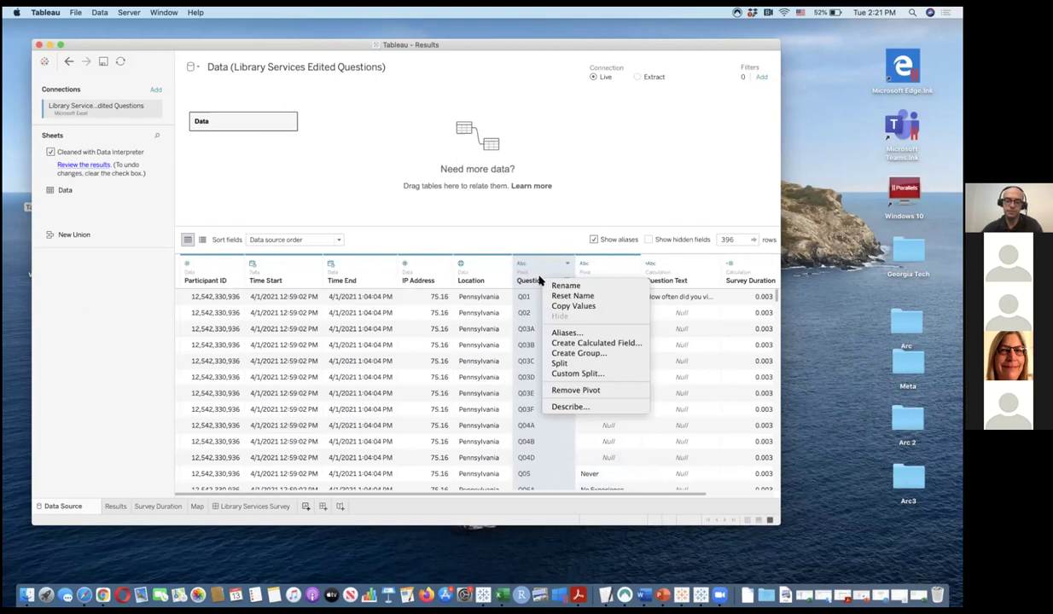
left_click(556, 285)
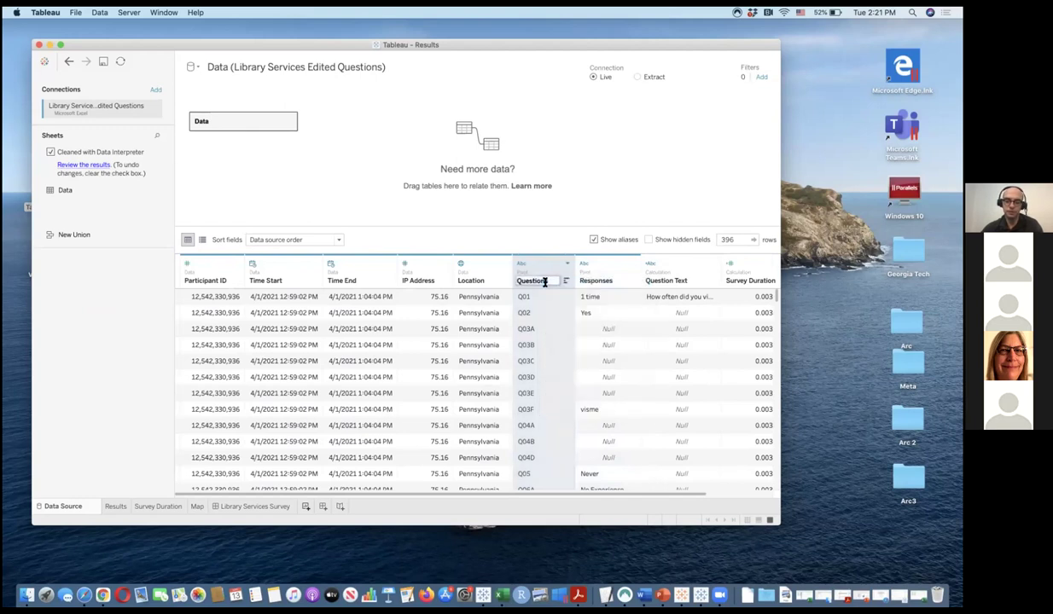
left_click(423, 327)
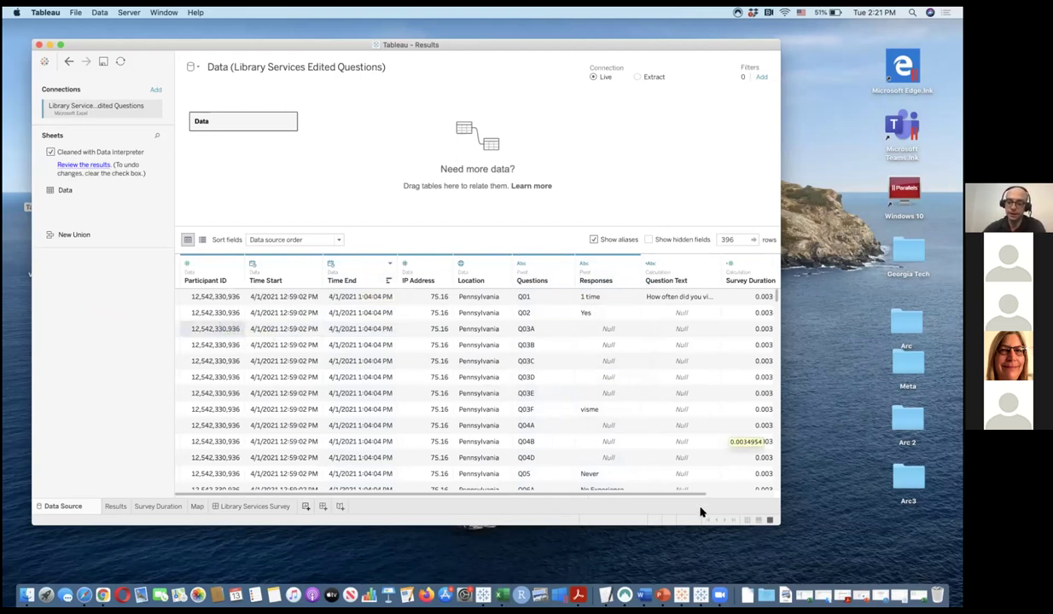
Step: Sort the data grid by Survey Duration and replace Time End with [Time Start] as the first term of that field's calculation
scroll(731, 494, "right", 2)
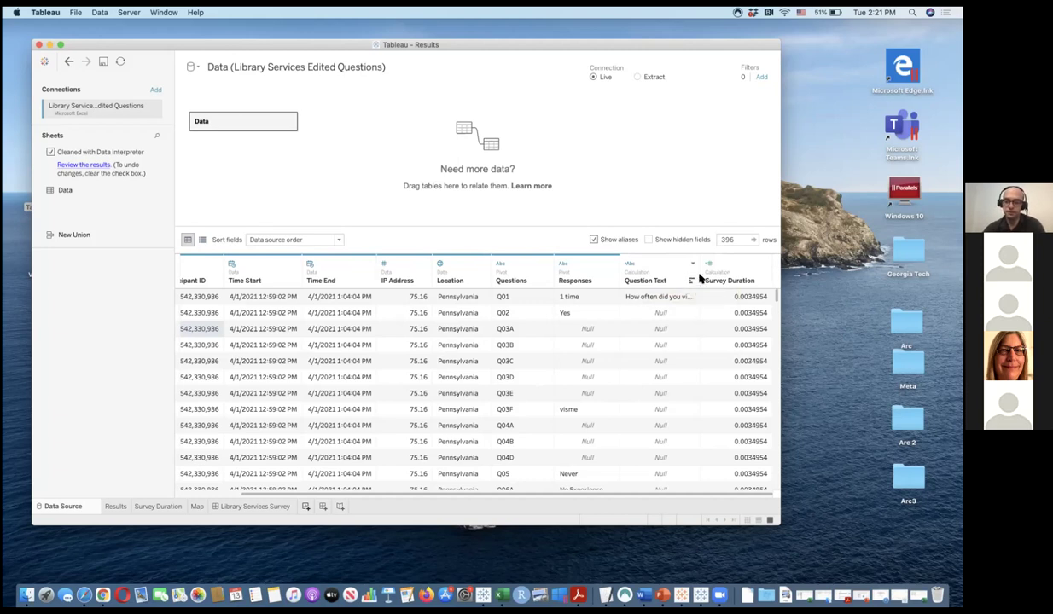
left_click(763, 282)
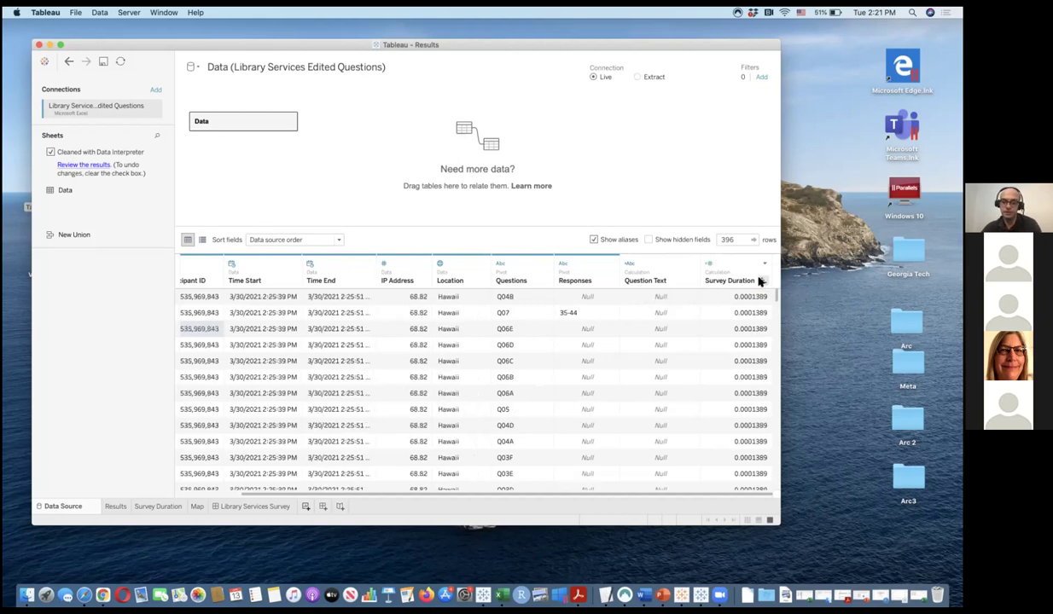
left_click(763, 267)
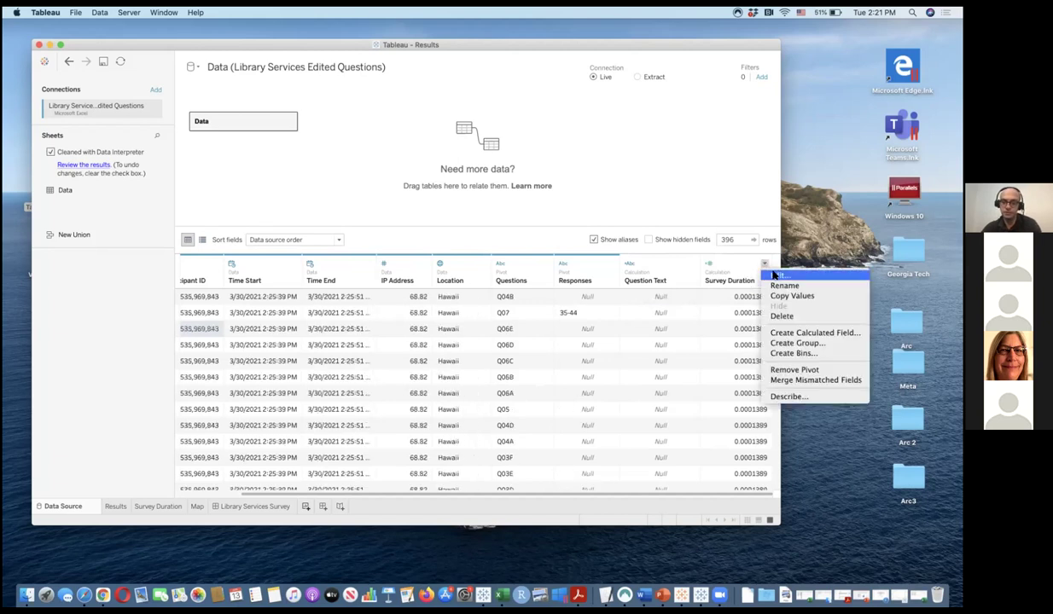
left_click(771, 274)
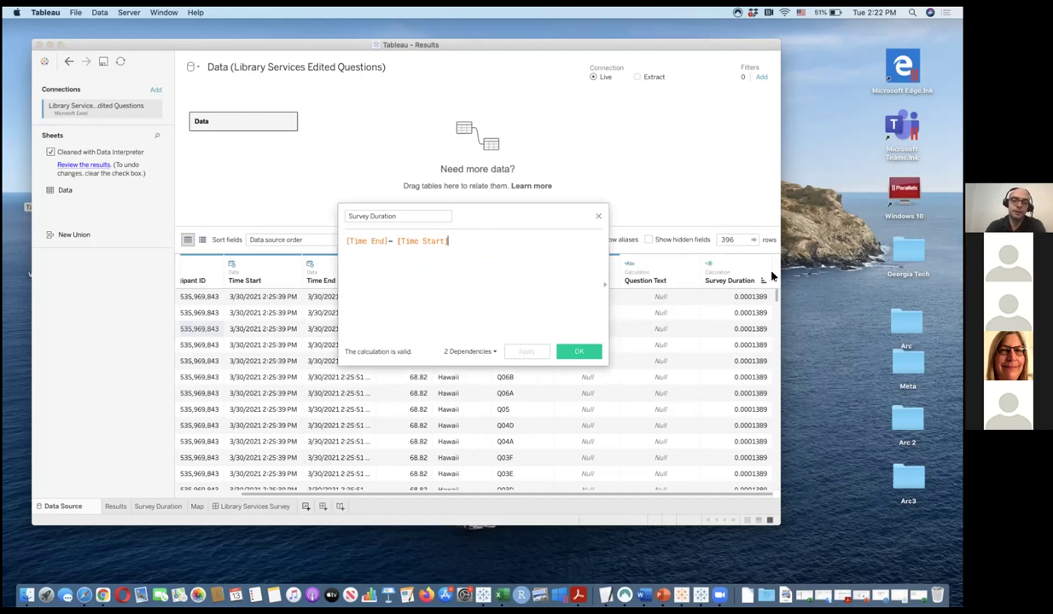
left_click(384, 241)
key("BackSpace")
key("BackSpace")
key("BackSpace")
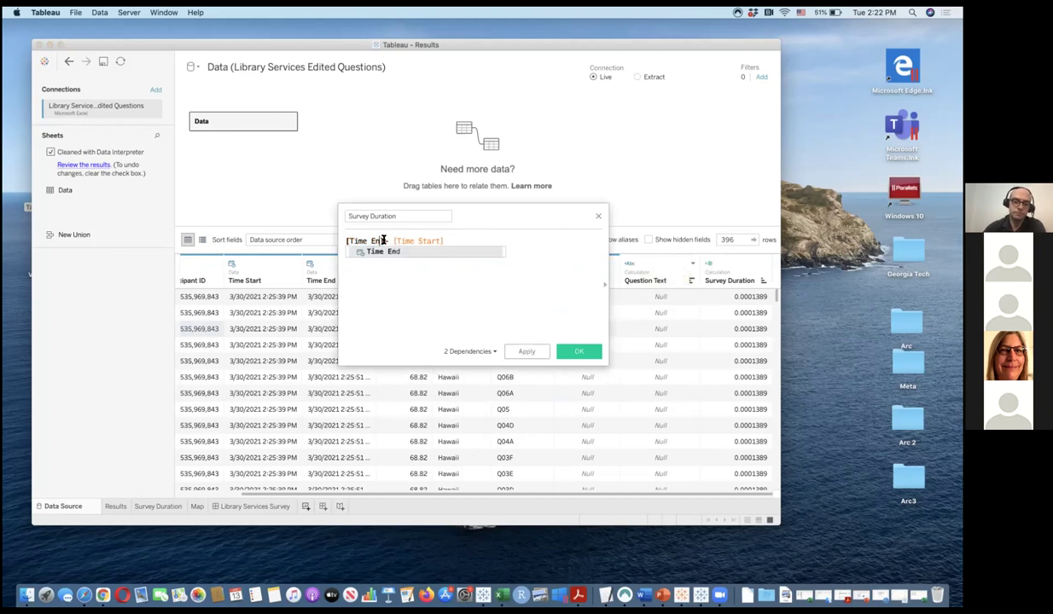
type("St")
key("BackSpace")
type("t")
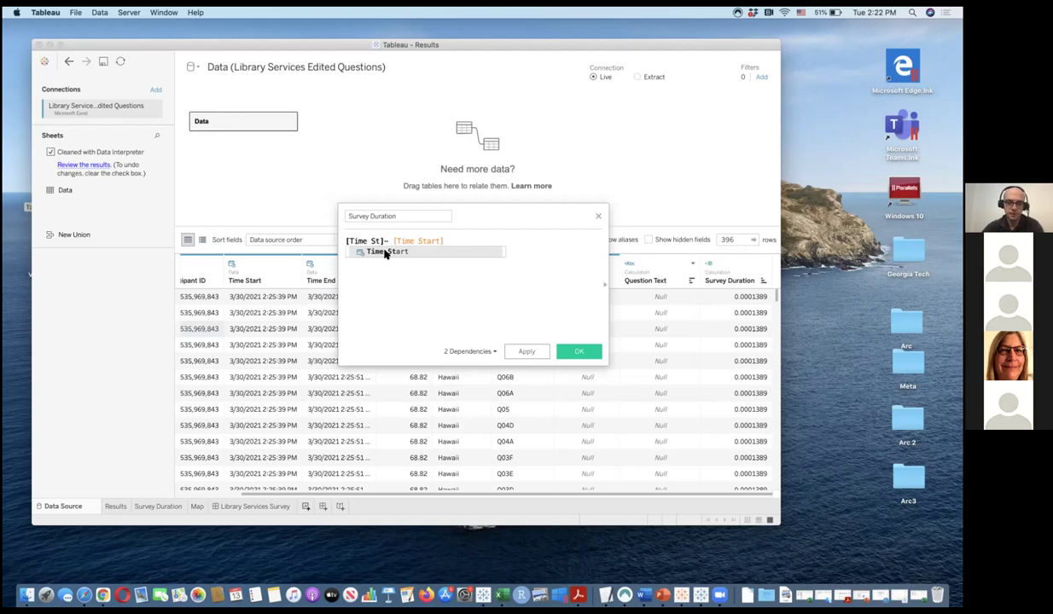
double_click(383, 251)
Step: Set the second term of the Survey Duration calculation to [Time End] and save the calculation
left_click(450, 241)
key("Delete")
key("Delete")
key("BackSpace")
key("BackSpace")
key("BackSpace")
key("BackSpace")
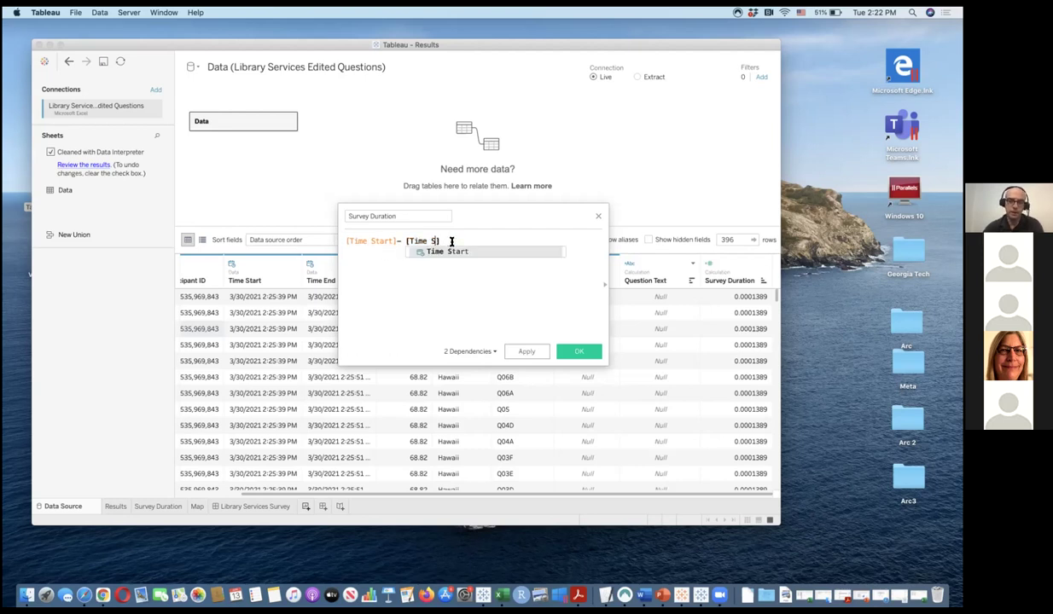
type("End")
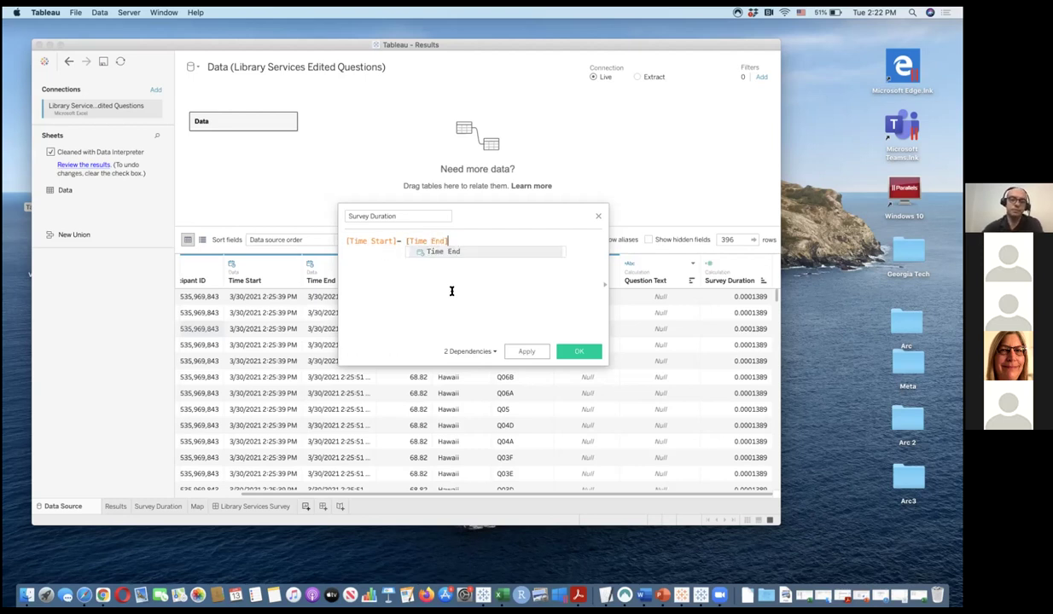
left_click(582, 349)
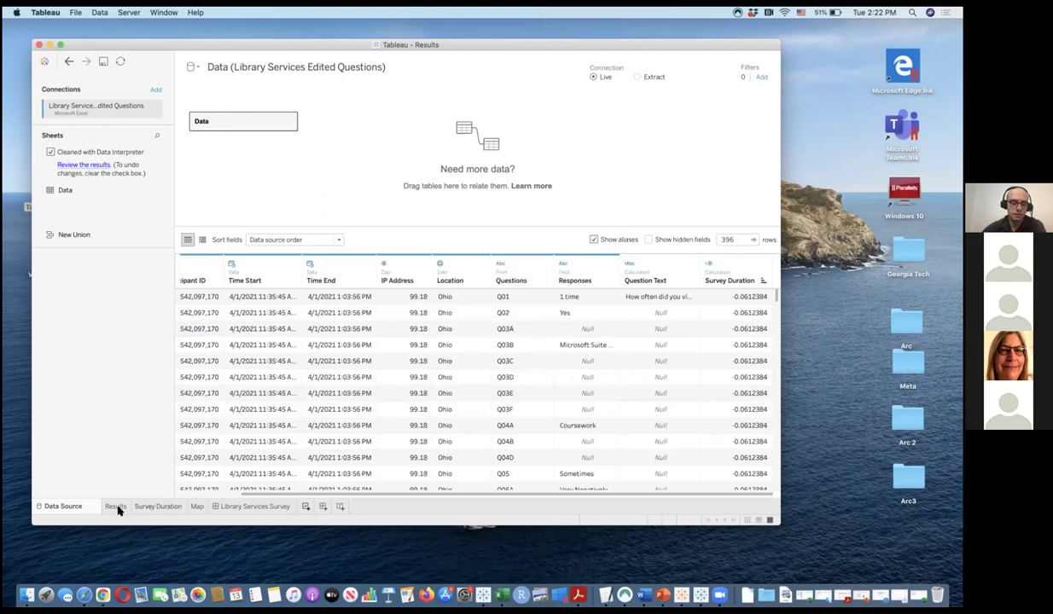
Step: Check the Survey Duration values against the Time Start and Time End columns, and display the Results worksheet
scroll(384, 494, "left", 2)
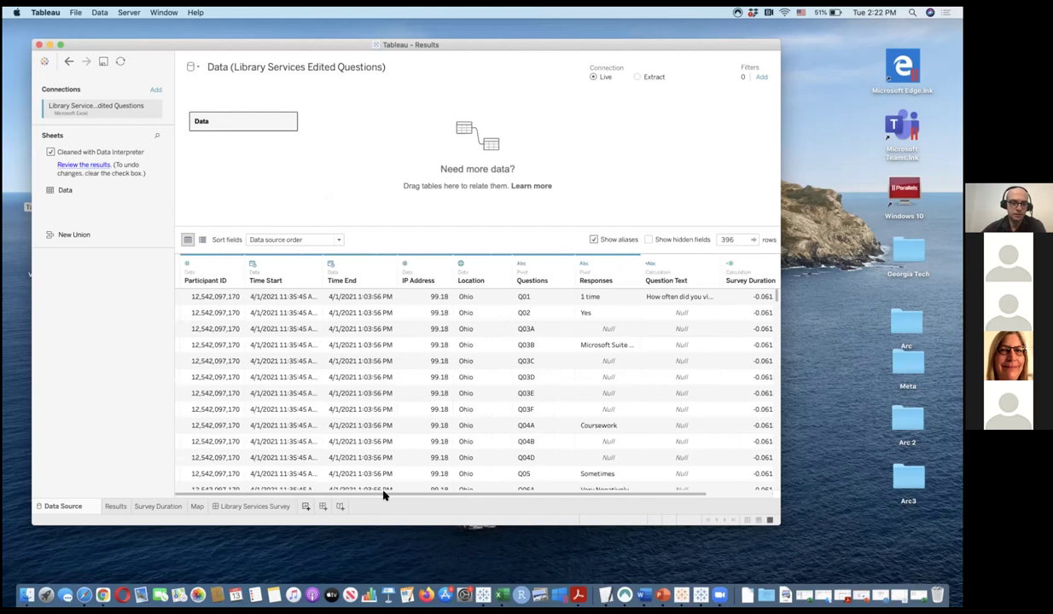
scroll(443, 493, "right", 1)
scroll(389, 492, "left", 1)
scroll(410, 491, "right", 1)
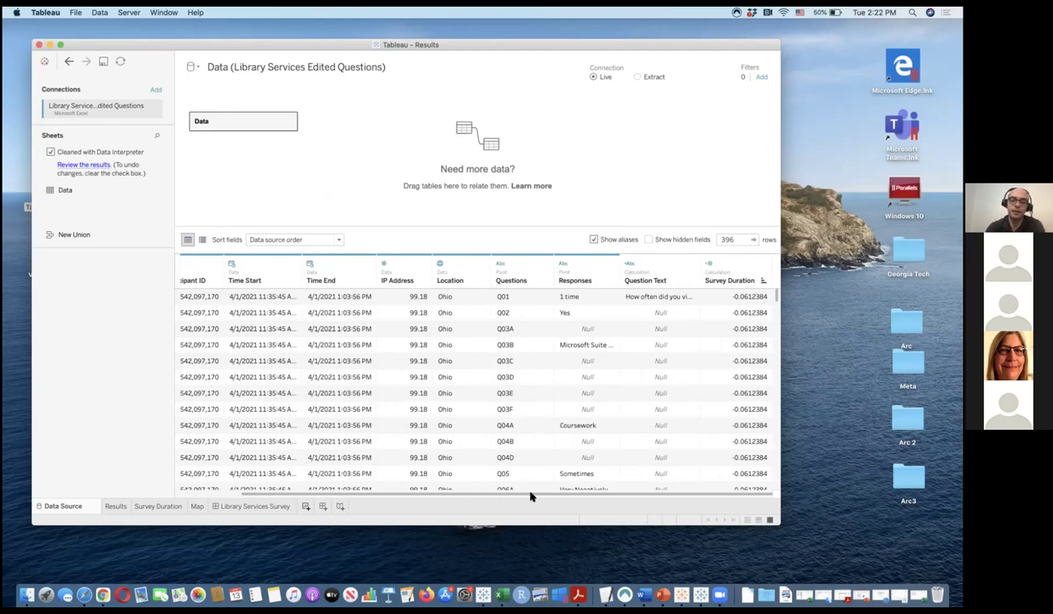
left_click(116, 508)
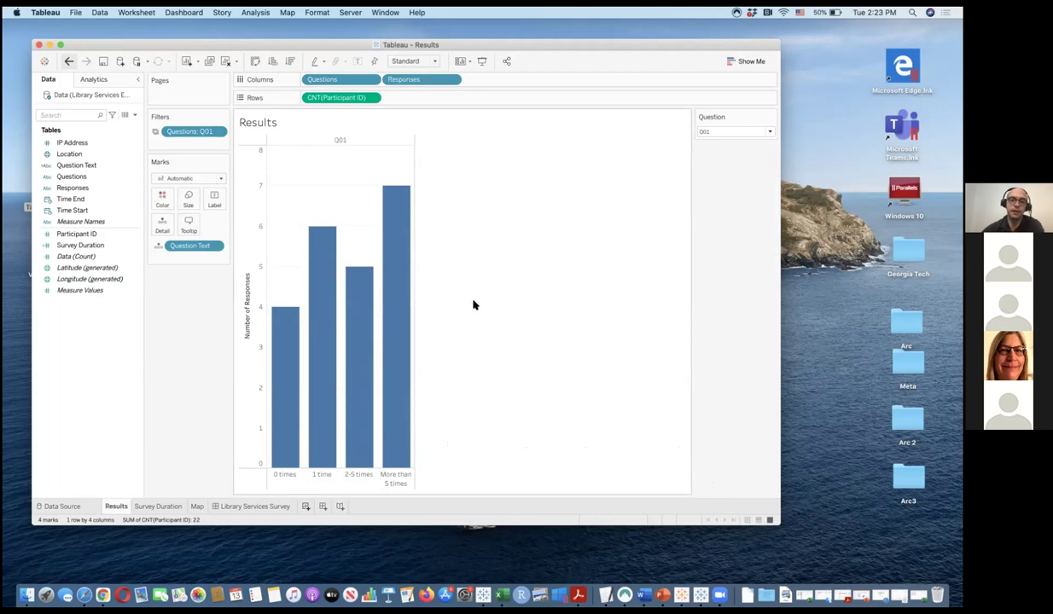
Step: Turn the Questions filter control off and back on in the Results worksheet
left_click(217, 133)
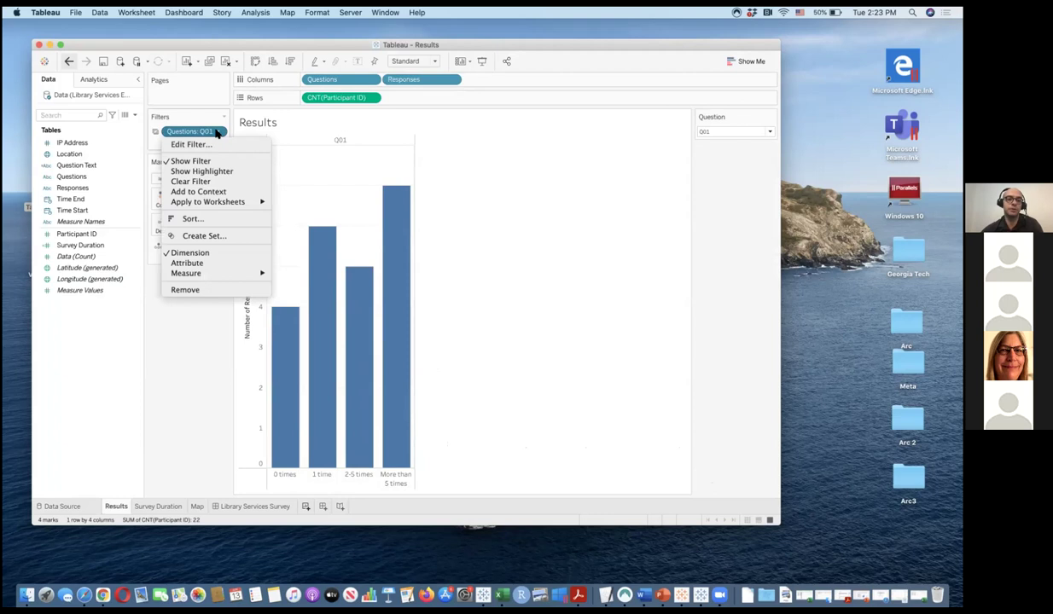
left_click(101, 176)
left_click(76, 176)
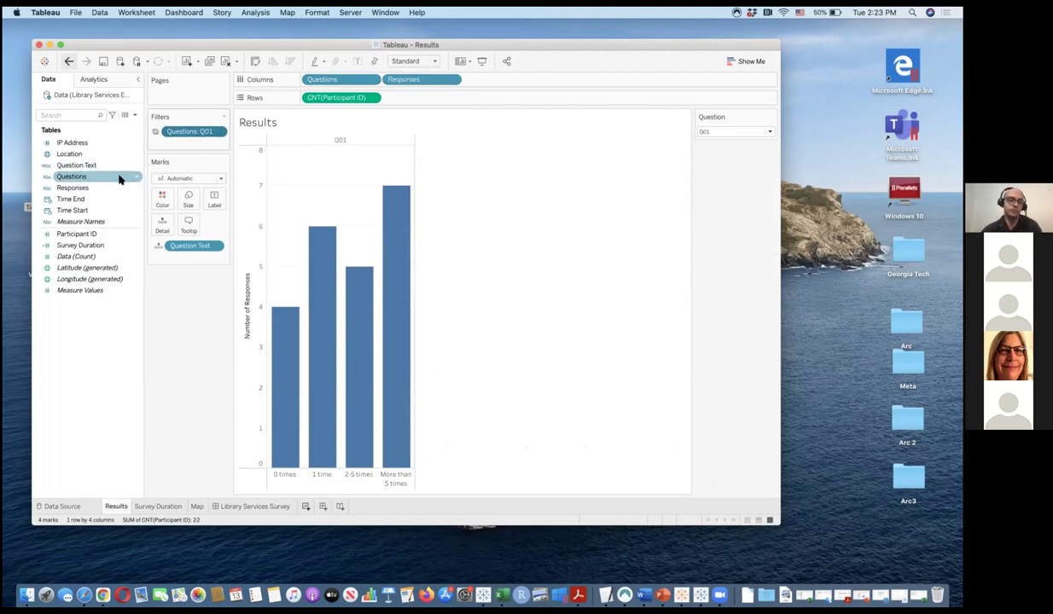
left_click(152, 165)
left_click(219, 133)
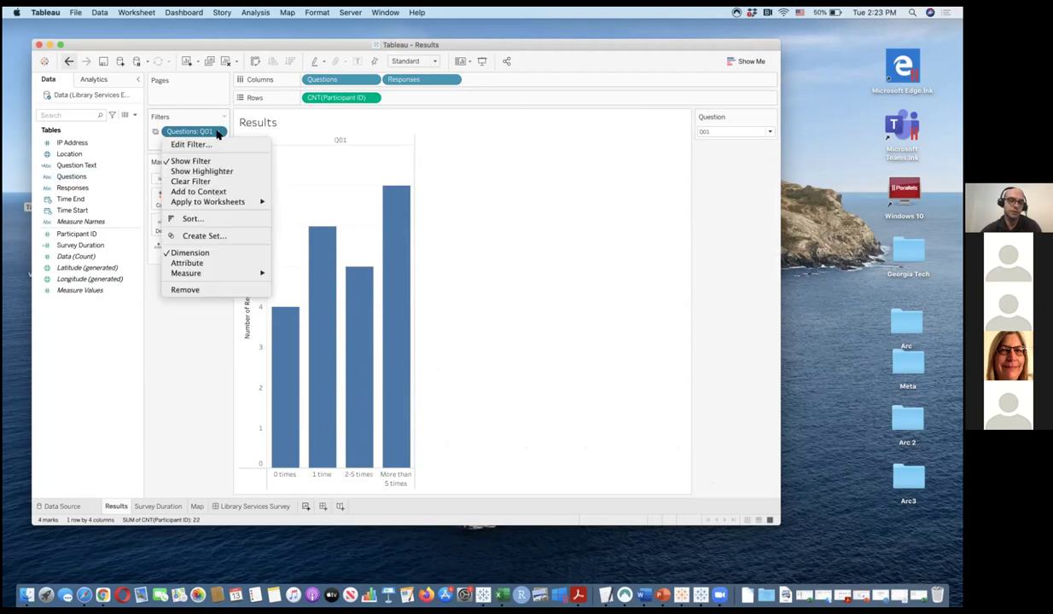
left_click(194, 161)
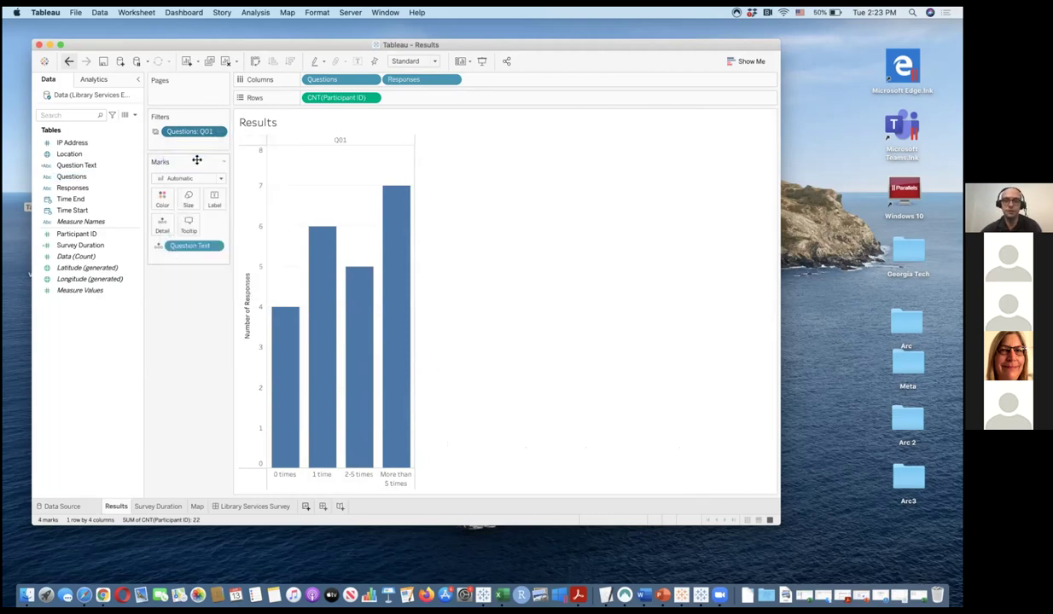
left_click(220, 130)
left_click(198, 162)
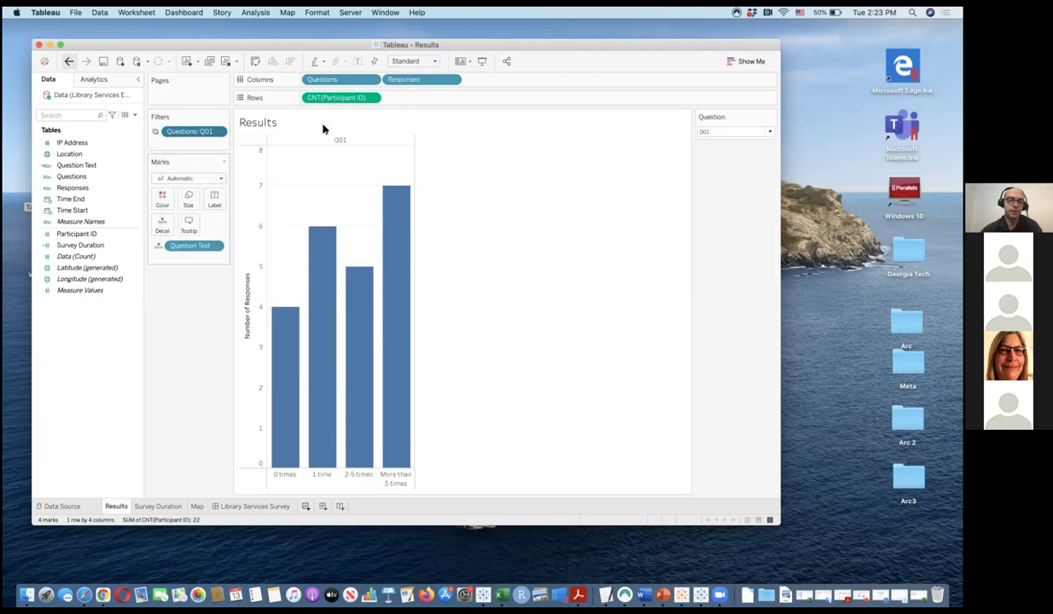
Step: Filter the Results chart to question Q07 and switch the filter back to Q01
left_click(766, 132)
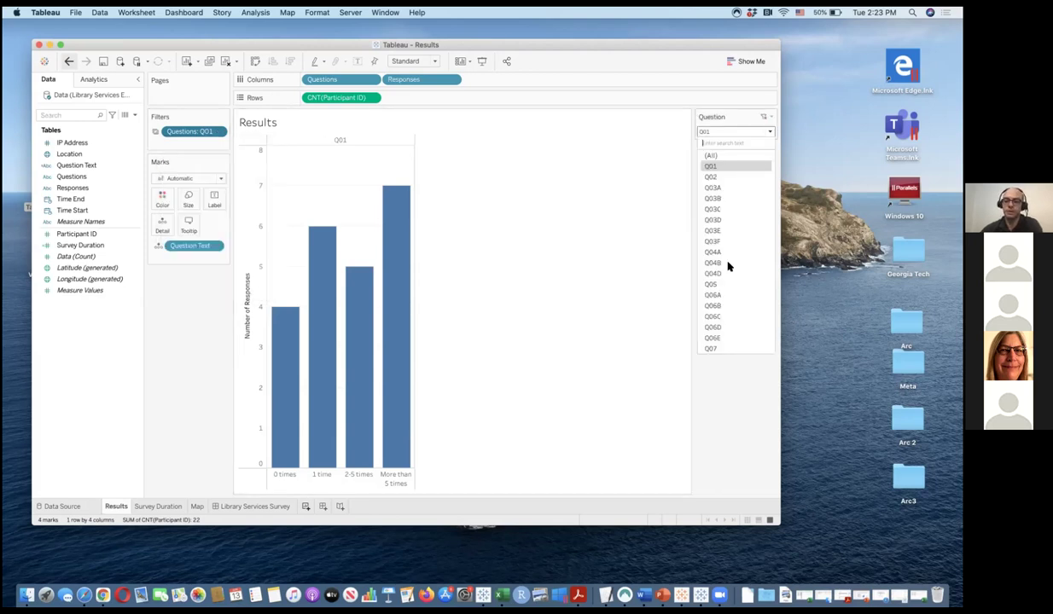
left_click(715, 348)
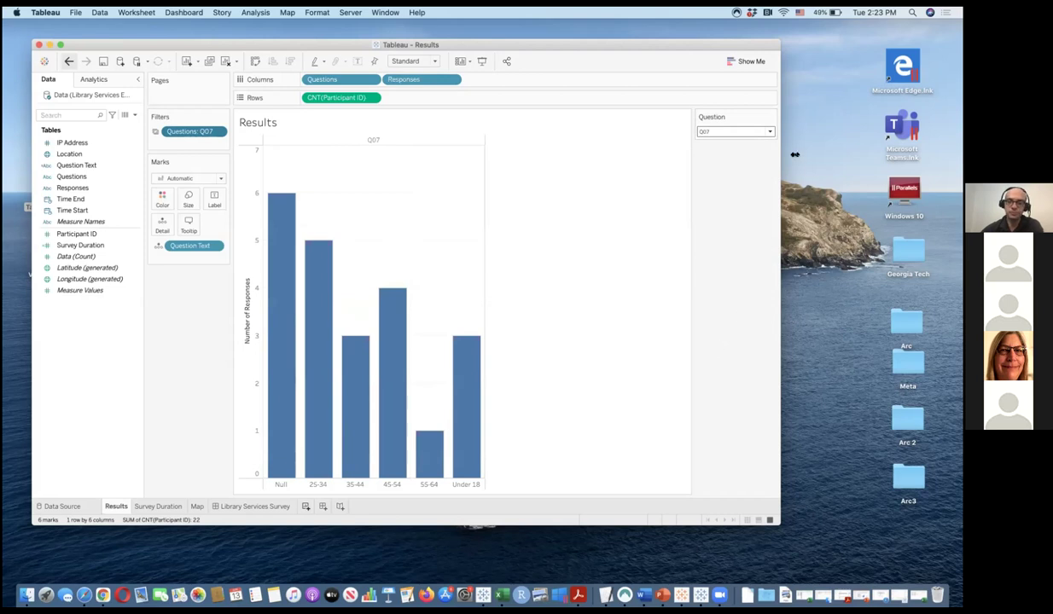
left_click(744, 130)
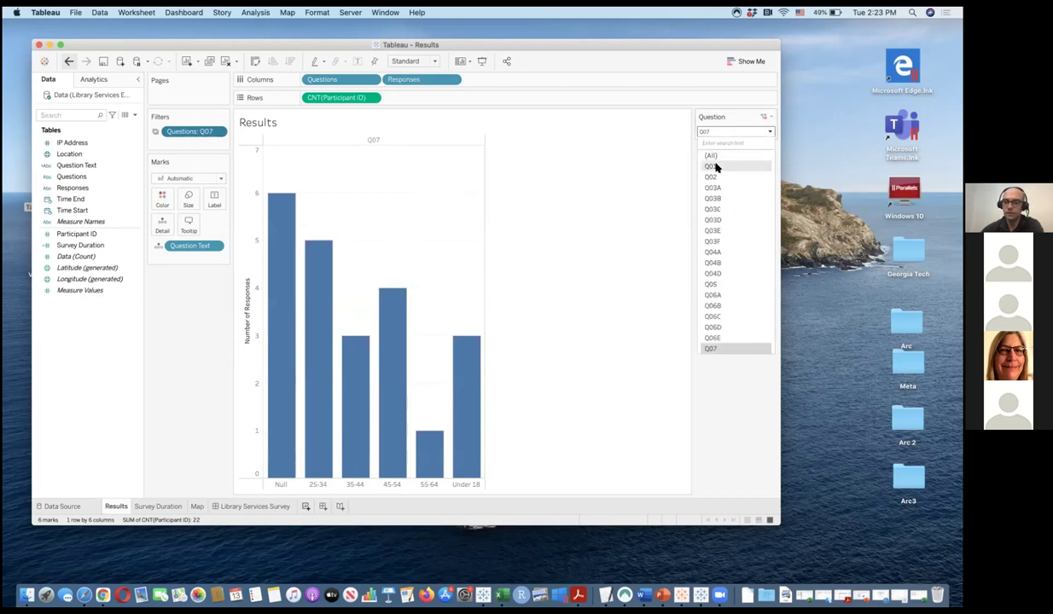
left_click(715, 168)
Step: Set the Question filter to all questions and review the response bars across the whole chart
left_click(768, 132)
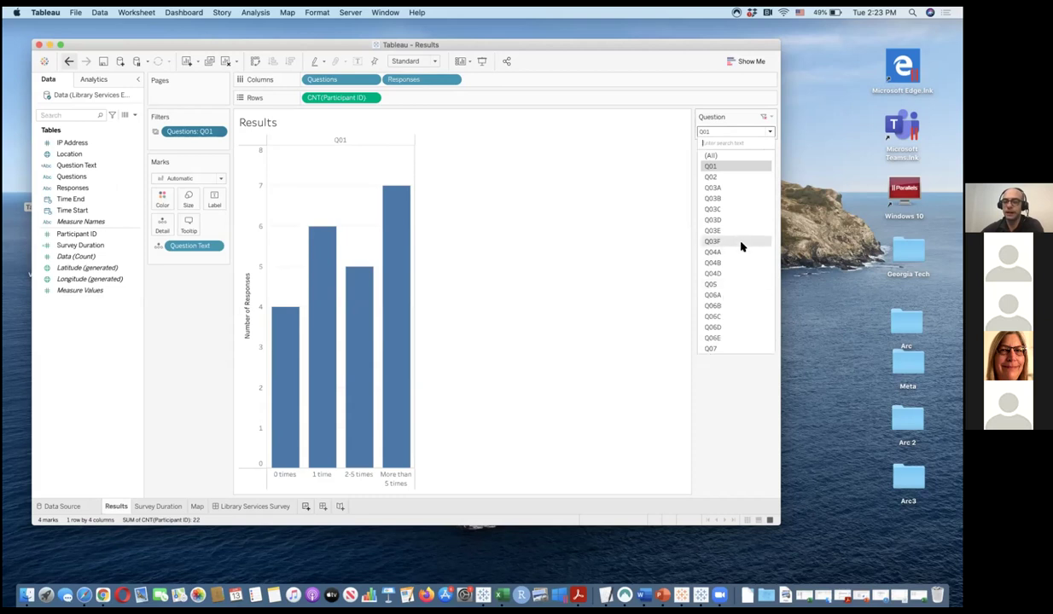
left_click(724, 157)
left_click_drag(316, 488, 623, 475)
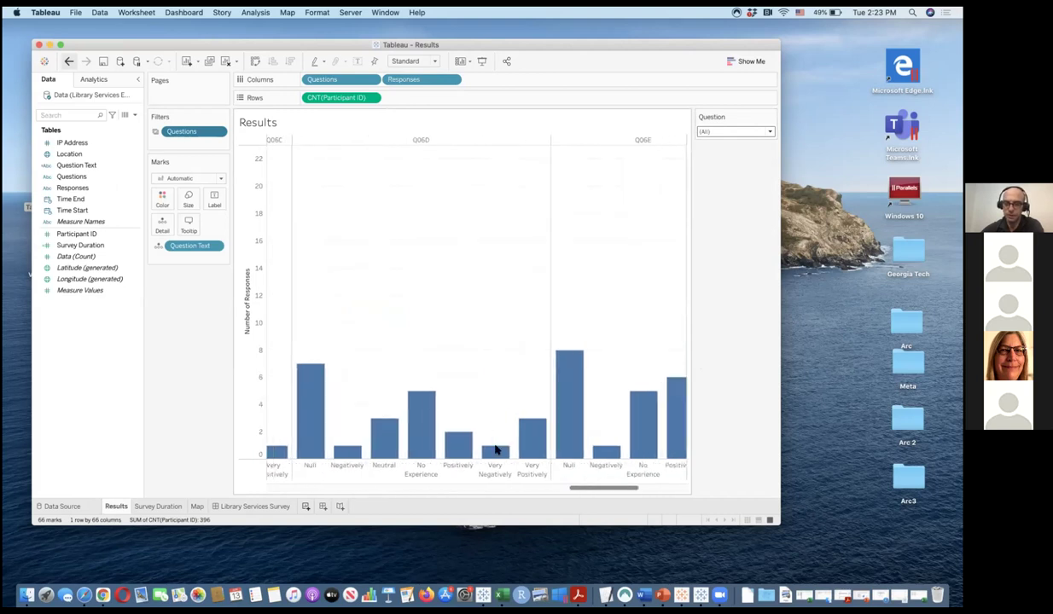
scroll(495, 450, "left", 15)
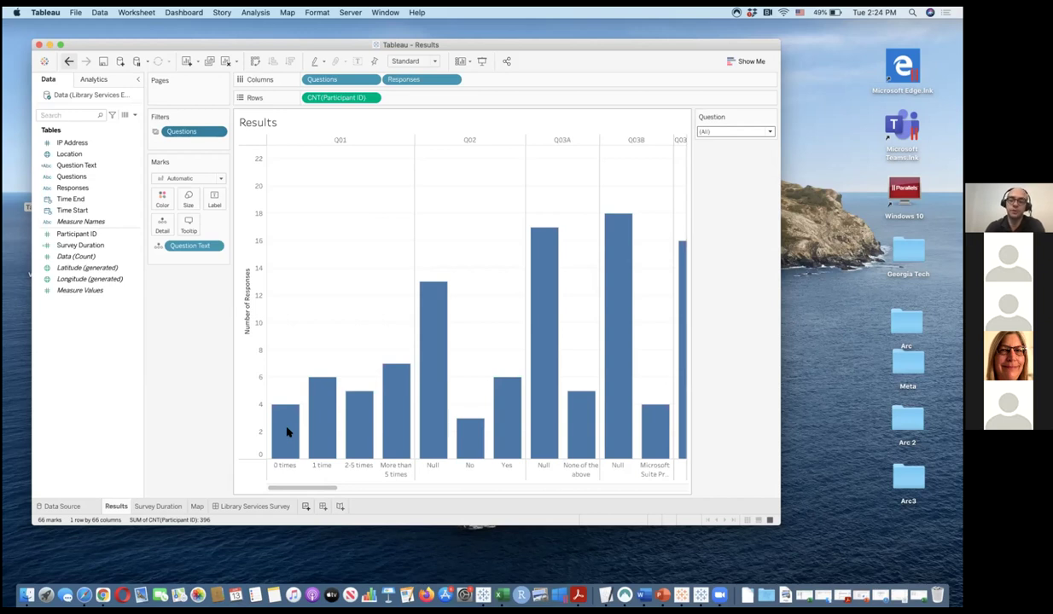
Step: Remove the "All" value from the Question filter control and filter the Results chart to Q01
left_click(771, 118)
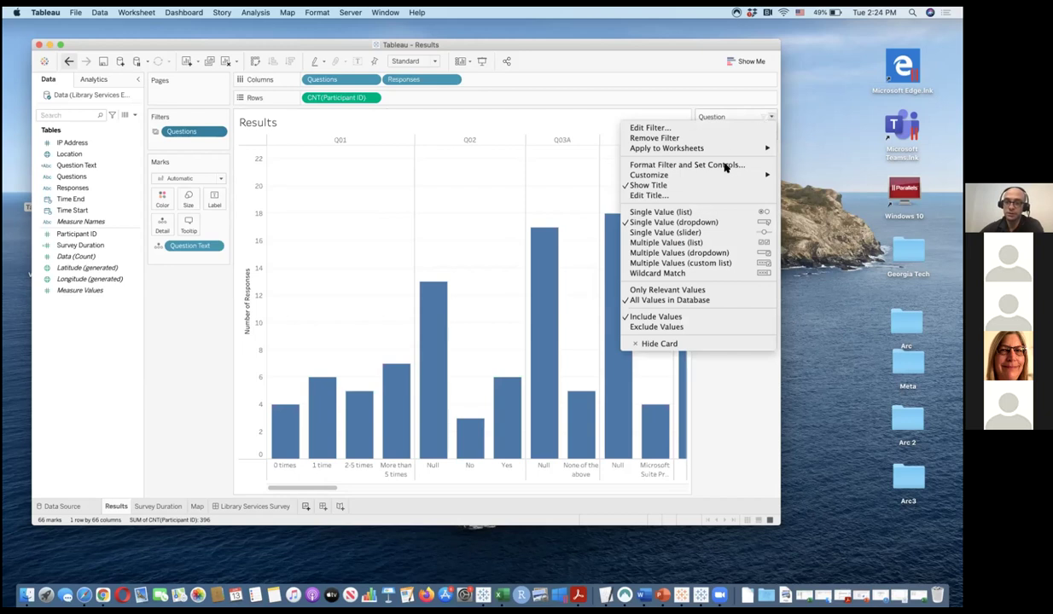
mouse_move(723, 175)
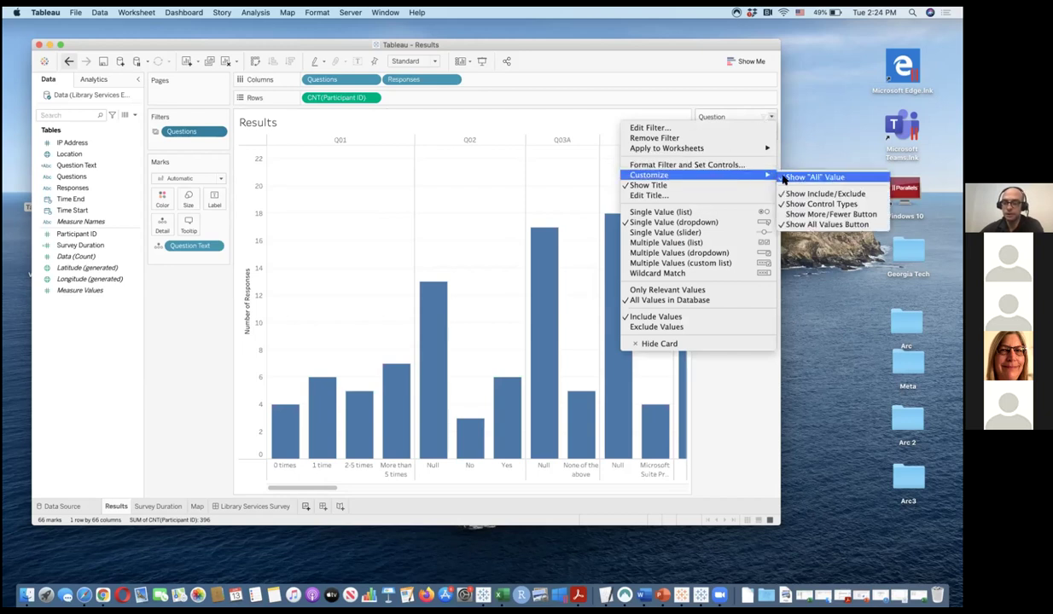
left_click(758, 174)
left_click(769, 133)
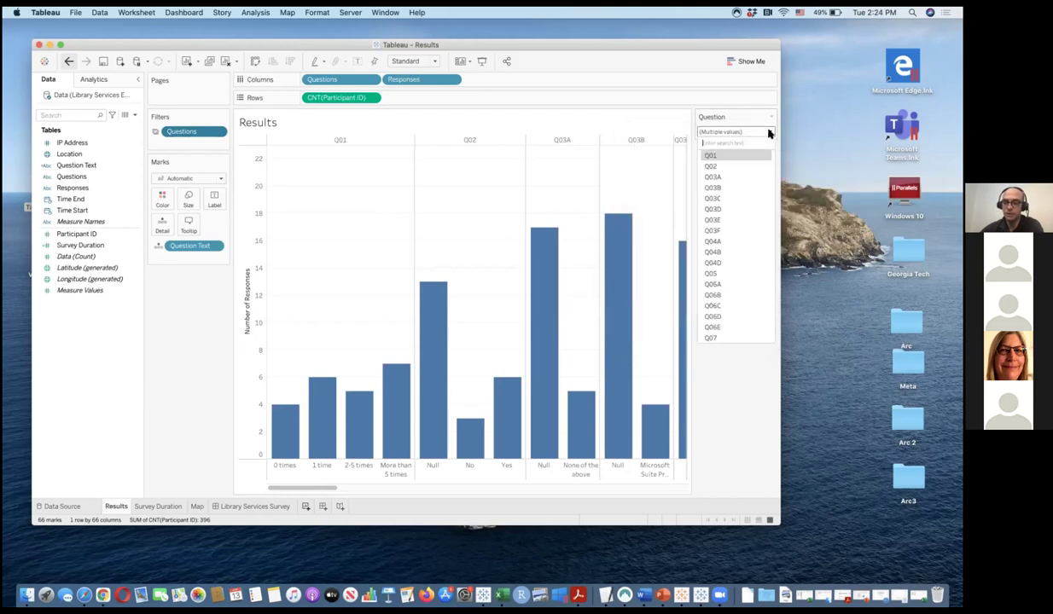
left_click(723, 154)
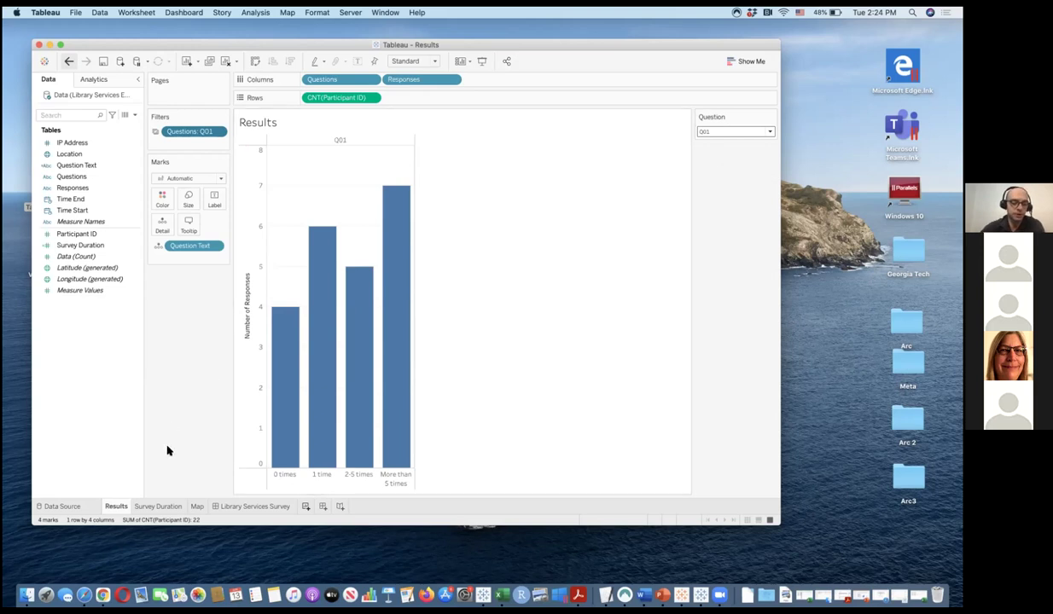
Step: View the Survey Duration worksheet, and open the Map worksheet to inspect the formula behind its distinct count of Participant ID
left_click(166, 508)
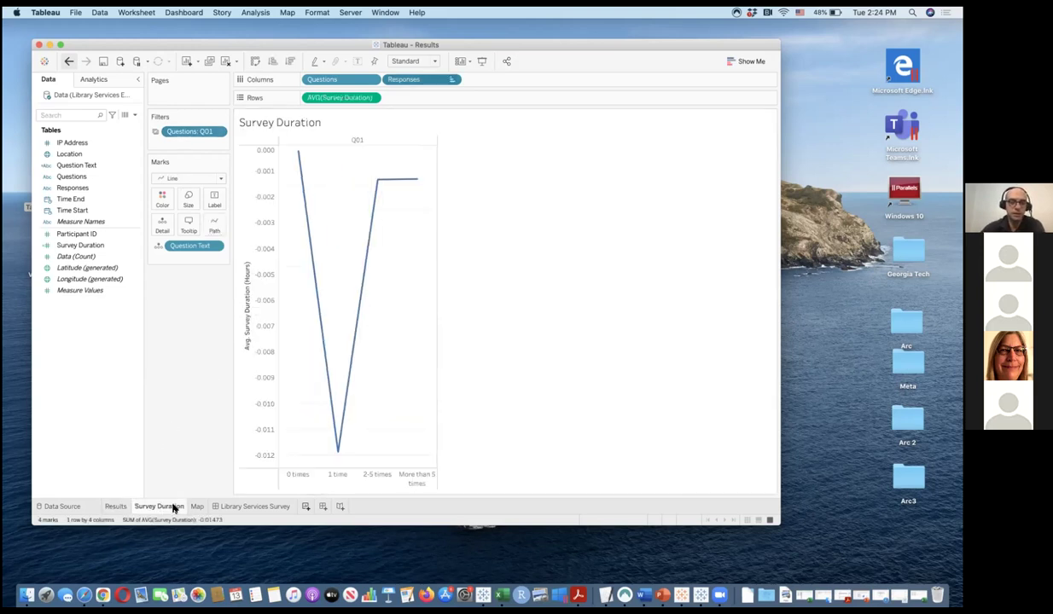
left_click(195, 507)
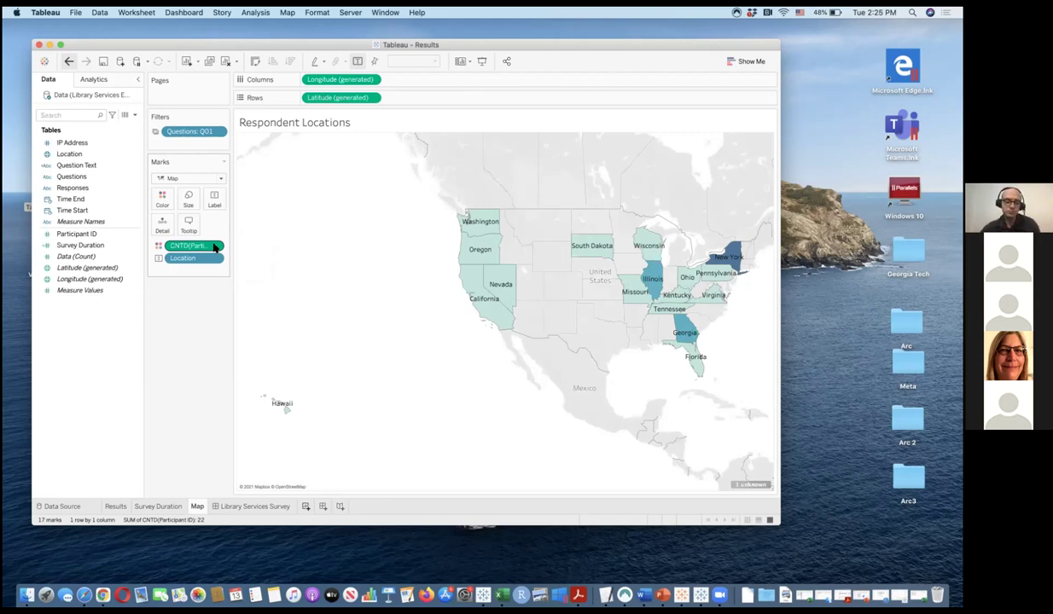
right_click(215, 247)
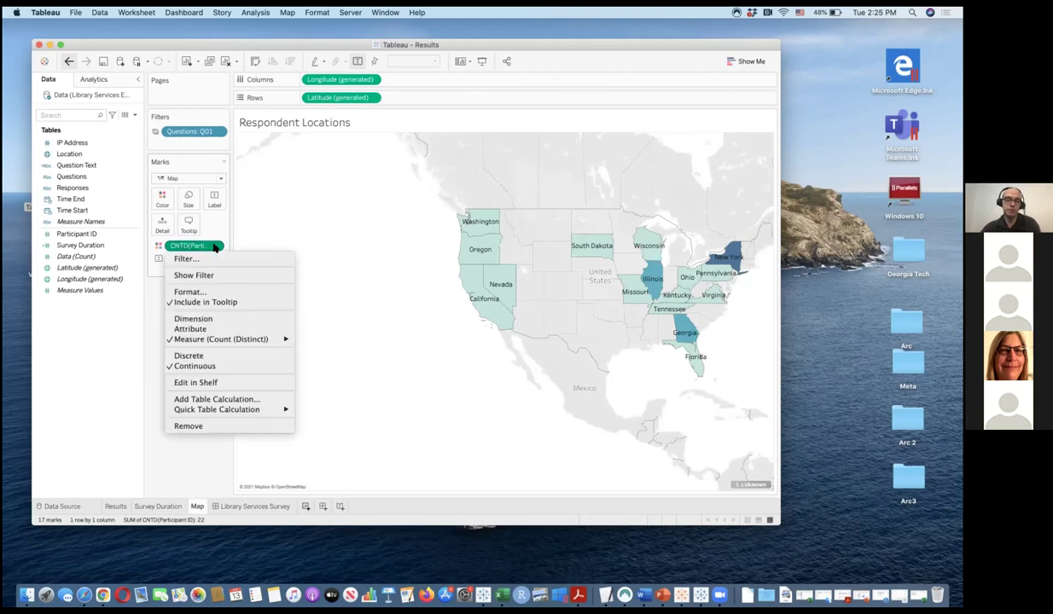
left_click(196, 383)
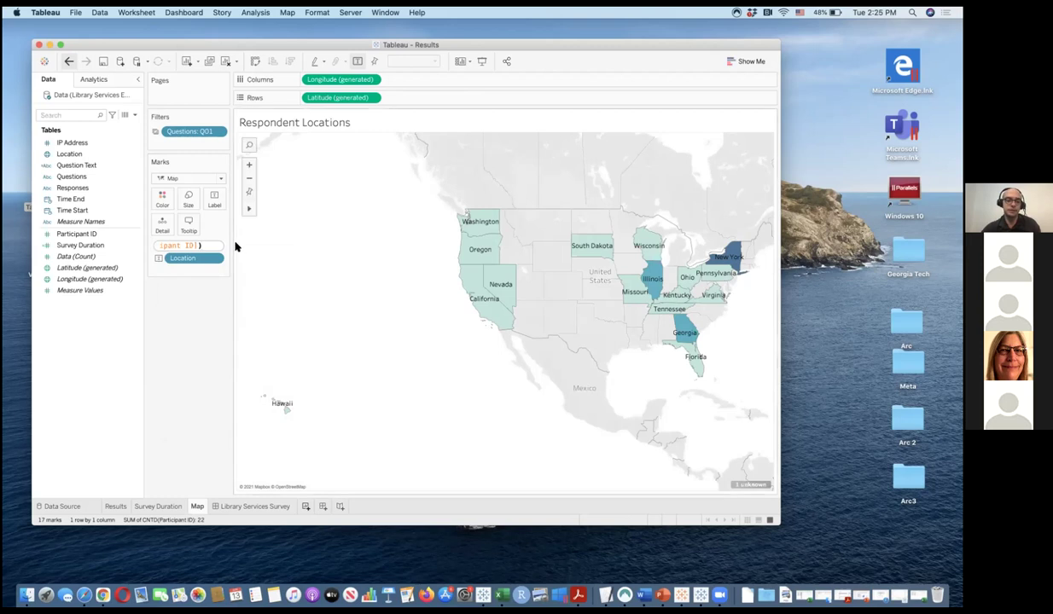
left_click(122, 242)
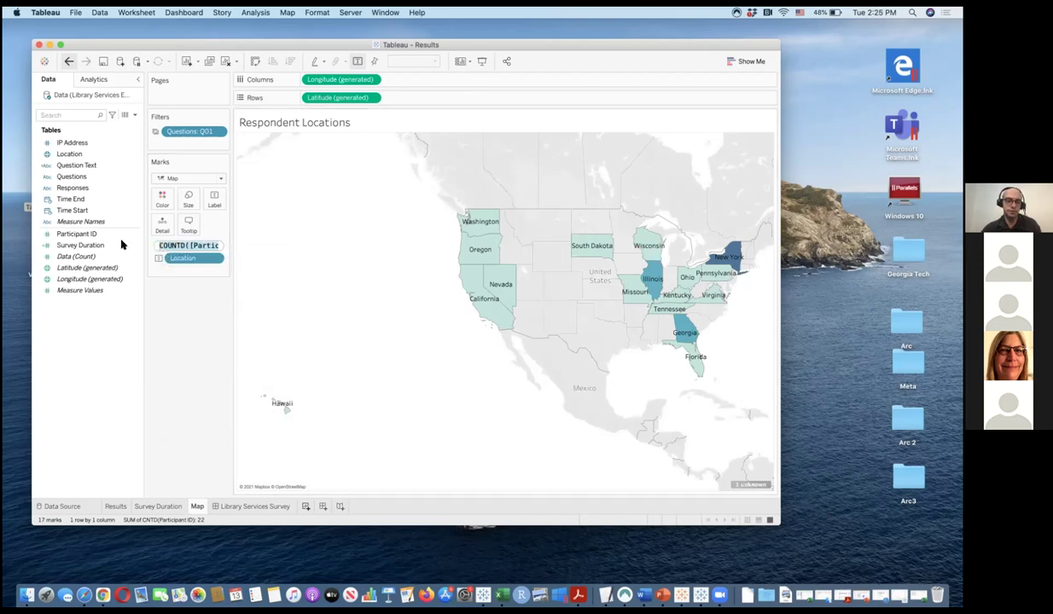
Step: Reopen the Participant ID measure's formula to show its COUNTD function, and check New York's tooltip on the map
left_click(216, 247)
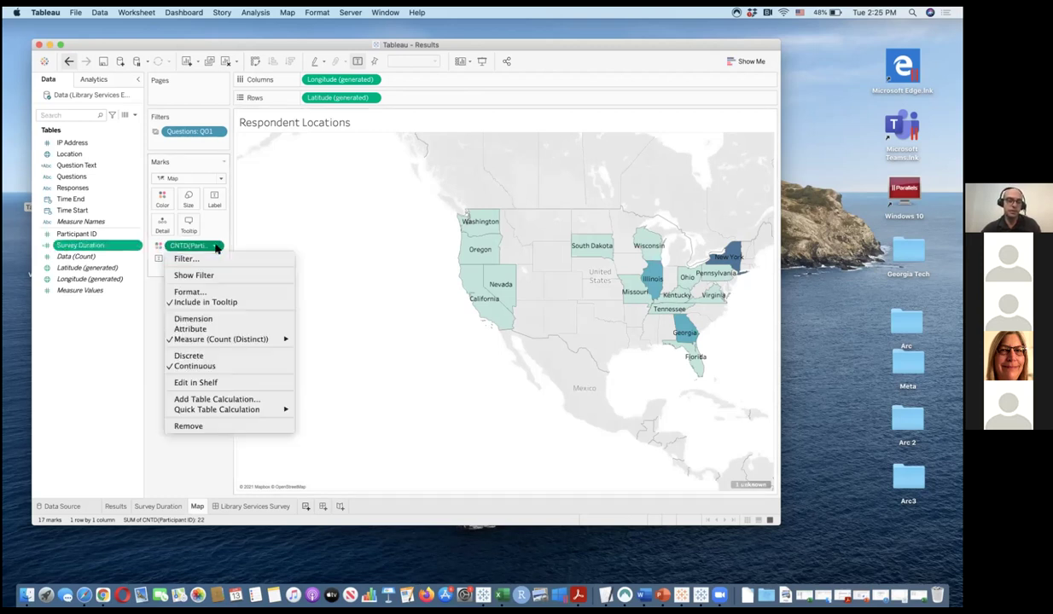
left_click(195, 382)
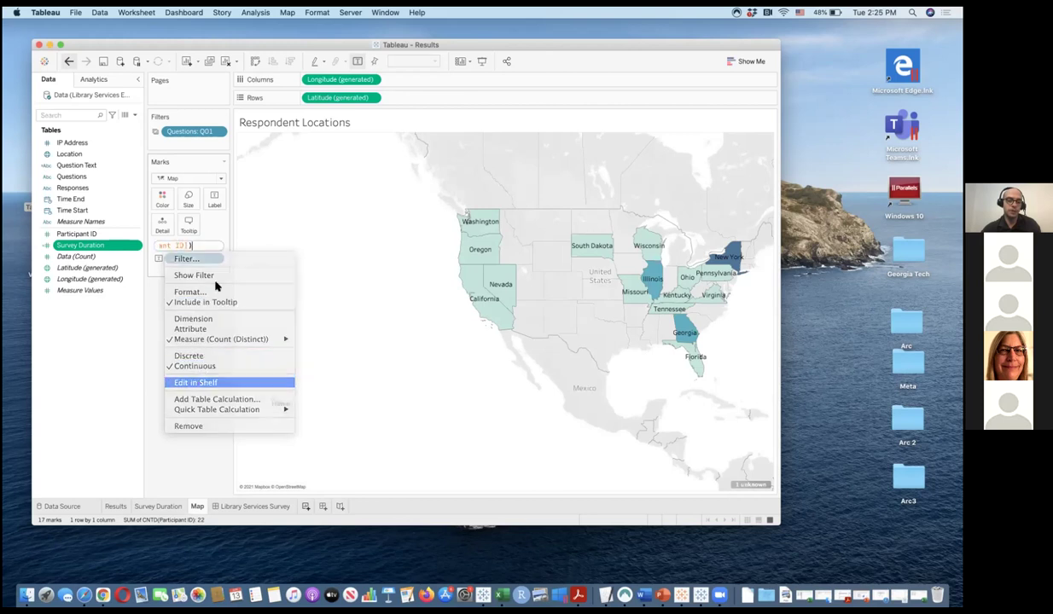
key("Home")
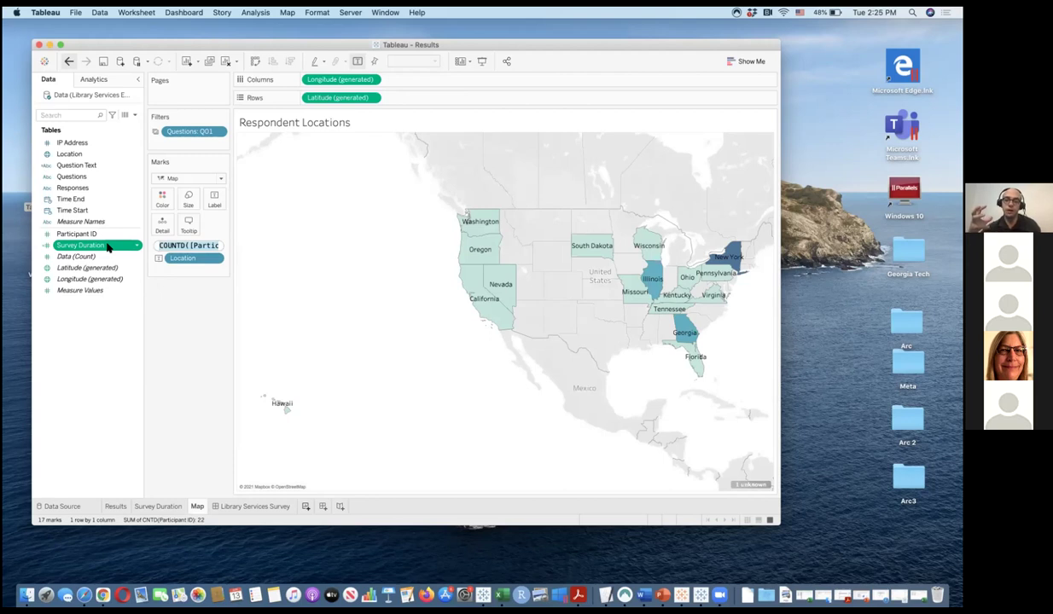
left_click(107, 245)
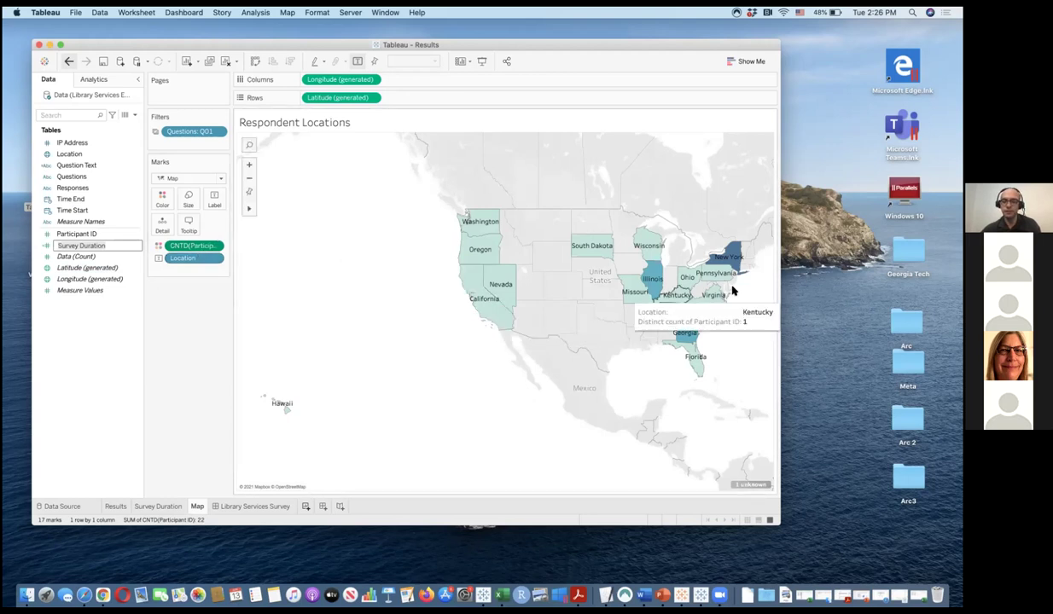
mouse_move(725, 253)
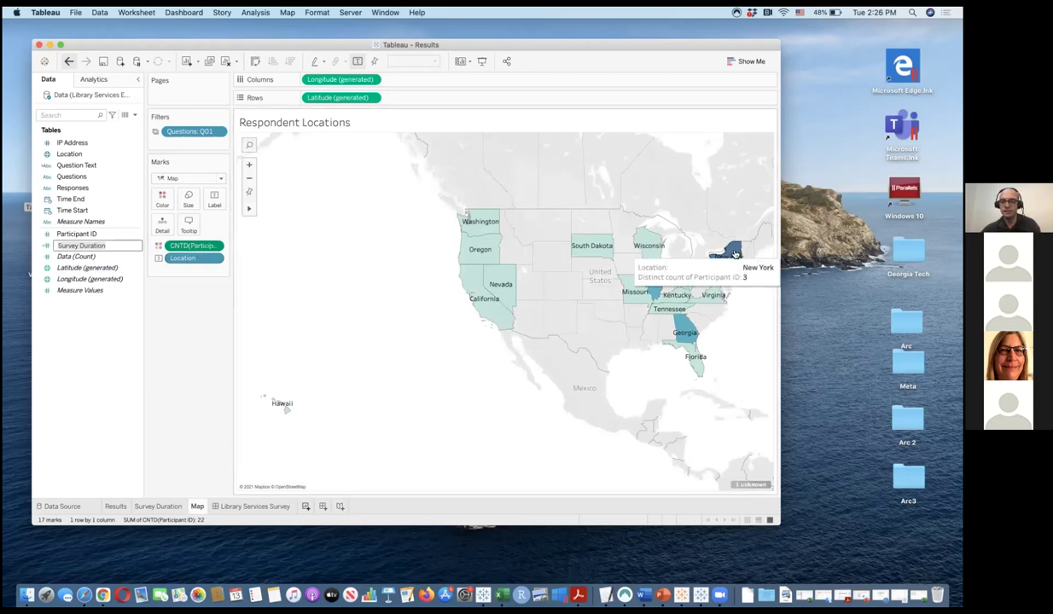
Step: Try to edit the Participant ID measure's formula on the Marks card by removing its aggregation function
left_click(212, 245)
left_click(215, 247)
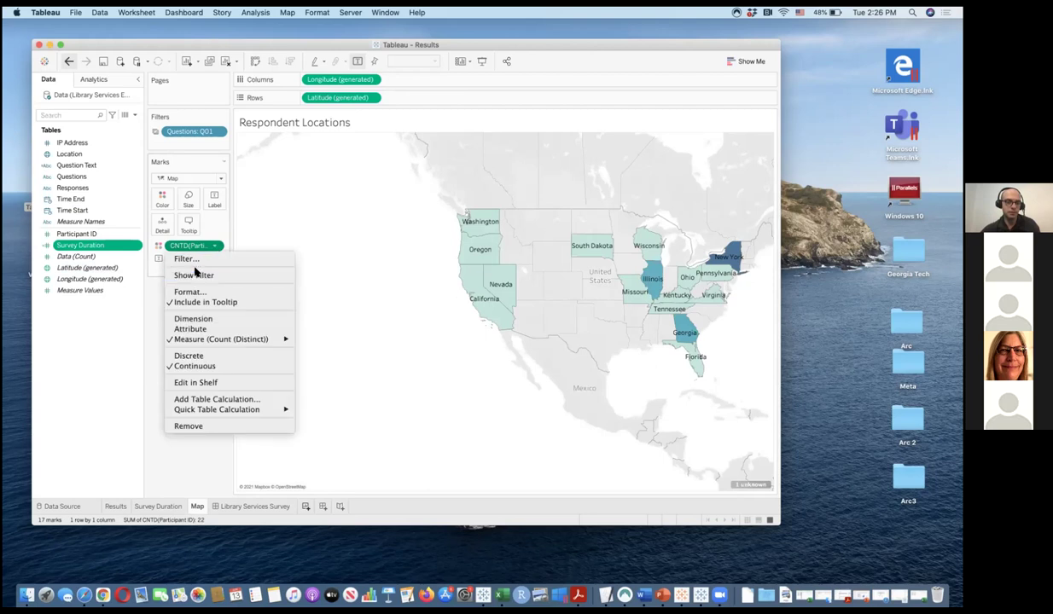
left_click(189, 381)
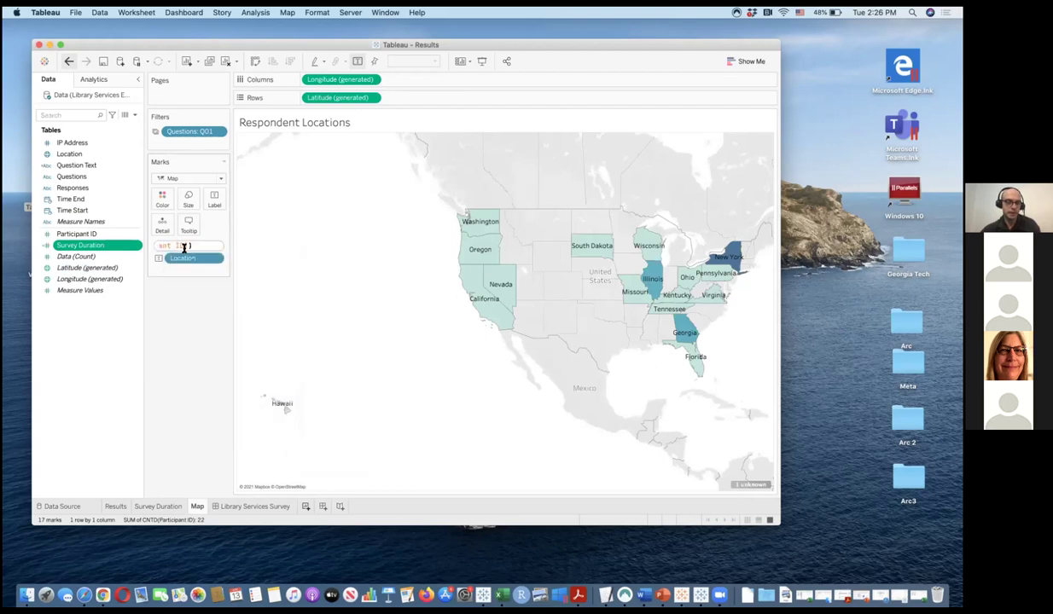
left_click(171, 244)
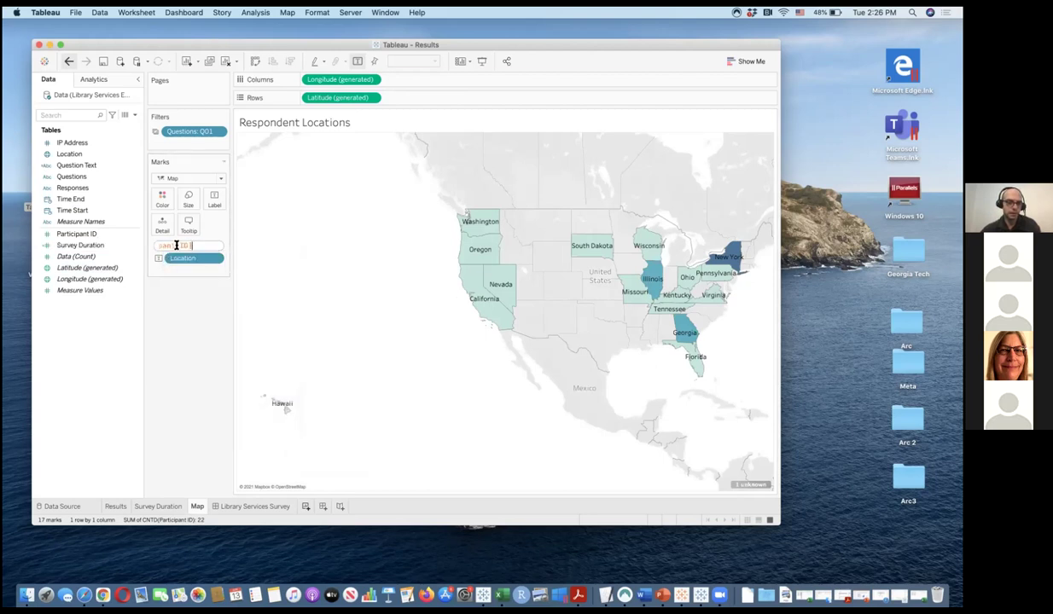
mouse_move(188, 244)
left_mouse_down()
mouse_move(84, 247)
mouse_move(199, 248)
mouse_move(160, 242)
mouse_move(176, 244)
left_mouse_up()
left_click(167, 296)
Step: Remove the invalid Participant ID measure from the map's marks and add the Participant ID field again
left_click(217, 247)
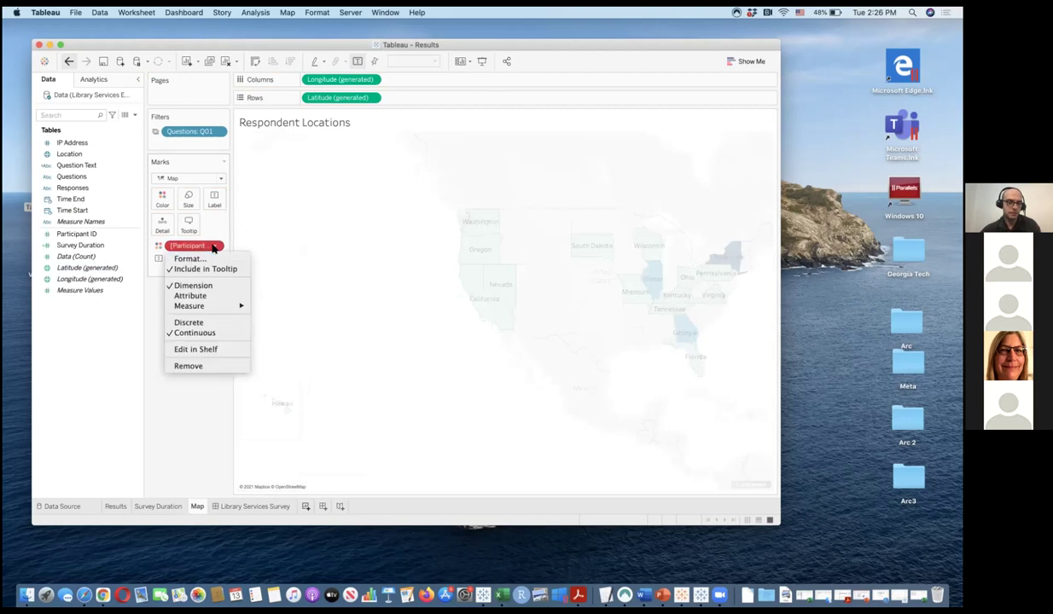
left_click(195, 246)
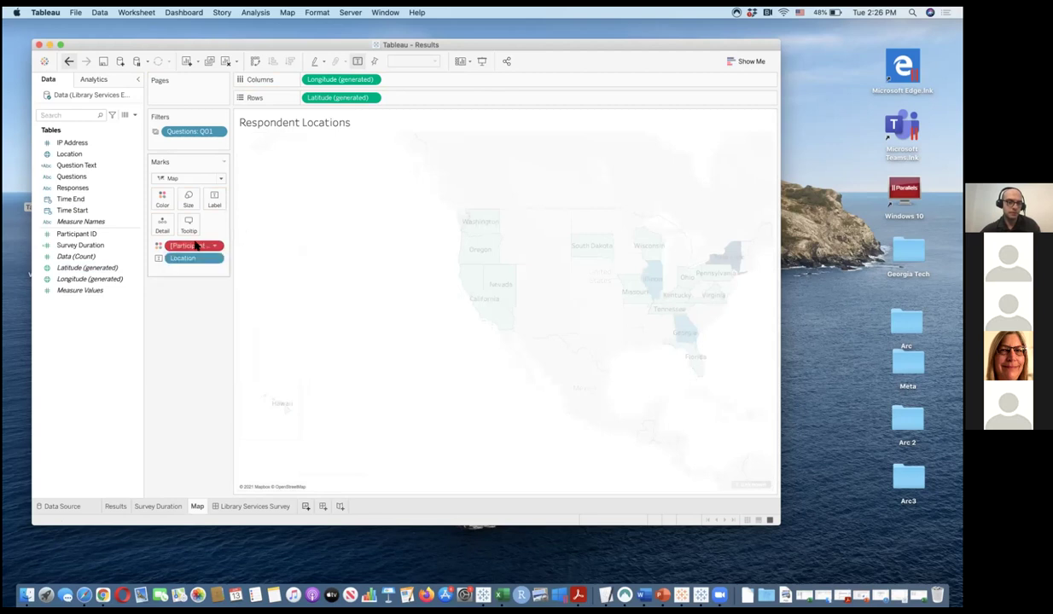
left_click_drag(201, 246, 151, 323)
left_click_drag(77, 234, 175, 245)
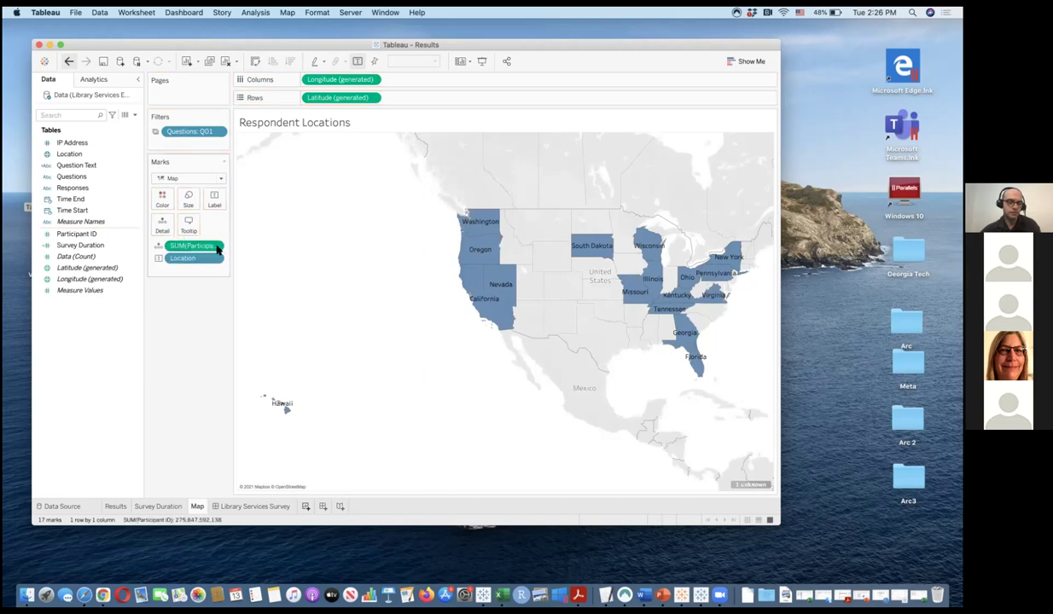
Step: Change the Participant ID measure's formula on the Marks card from the SUM function to COUNT
left_click(214, 246)
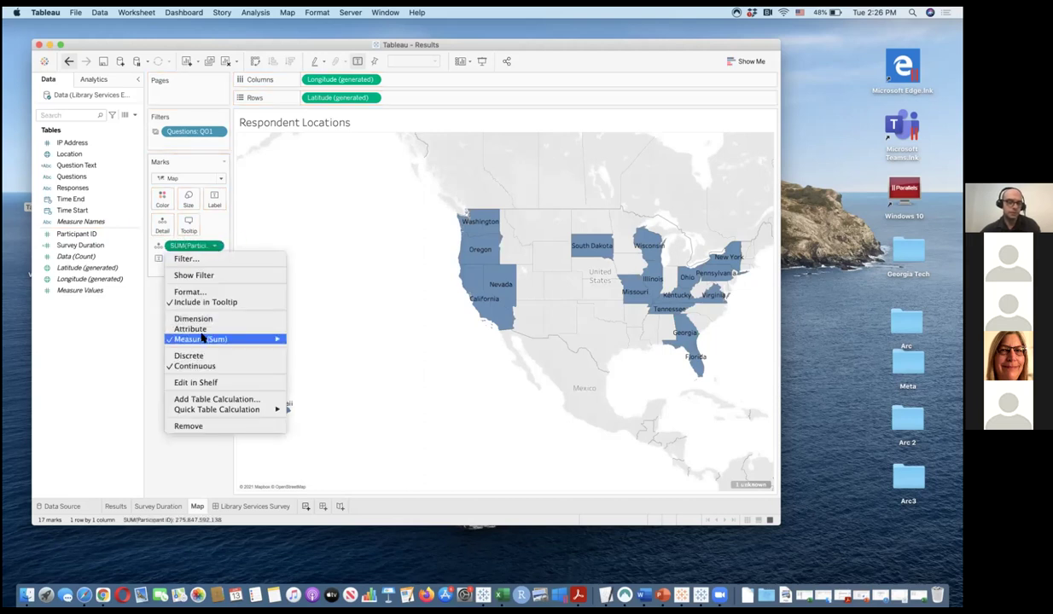
left_click(193, 382)
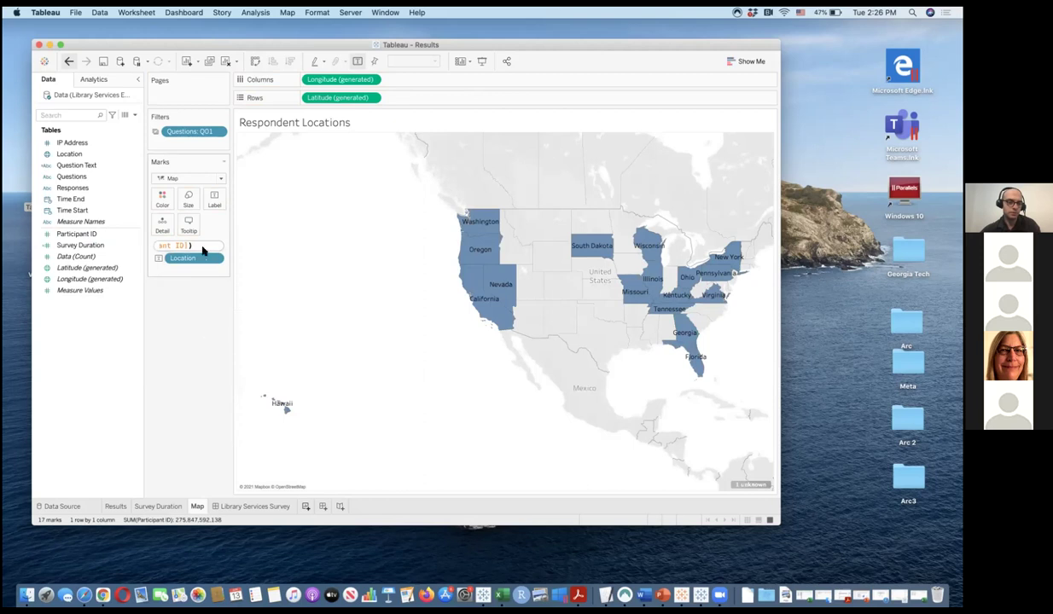
key("super+a")
key("BackSpace")
key("BackSpace")
key("BackSpace")
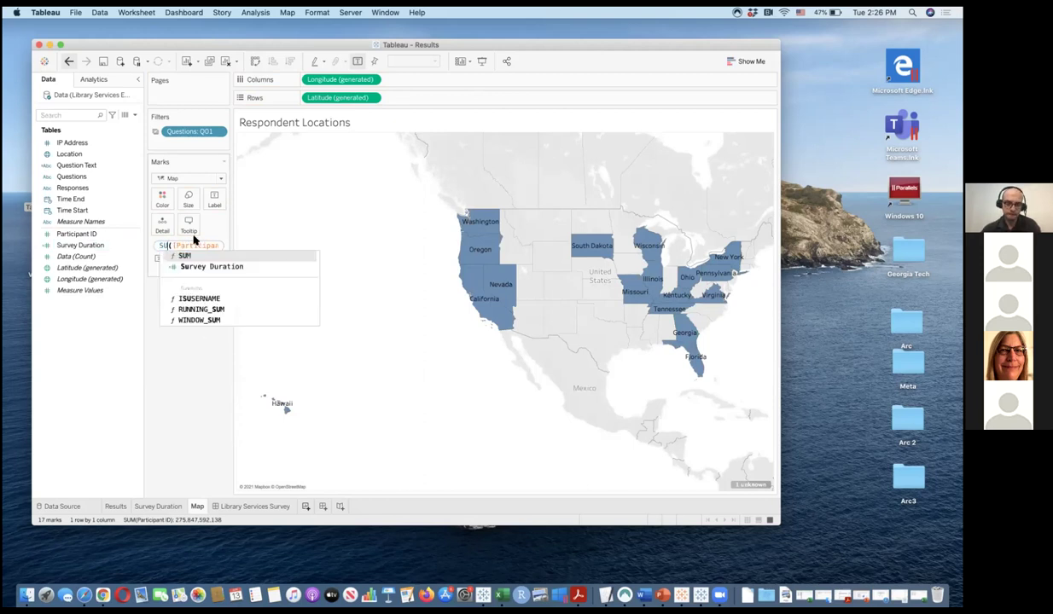
type("COUNT")
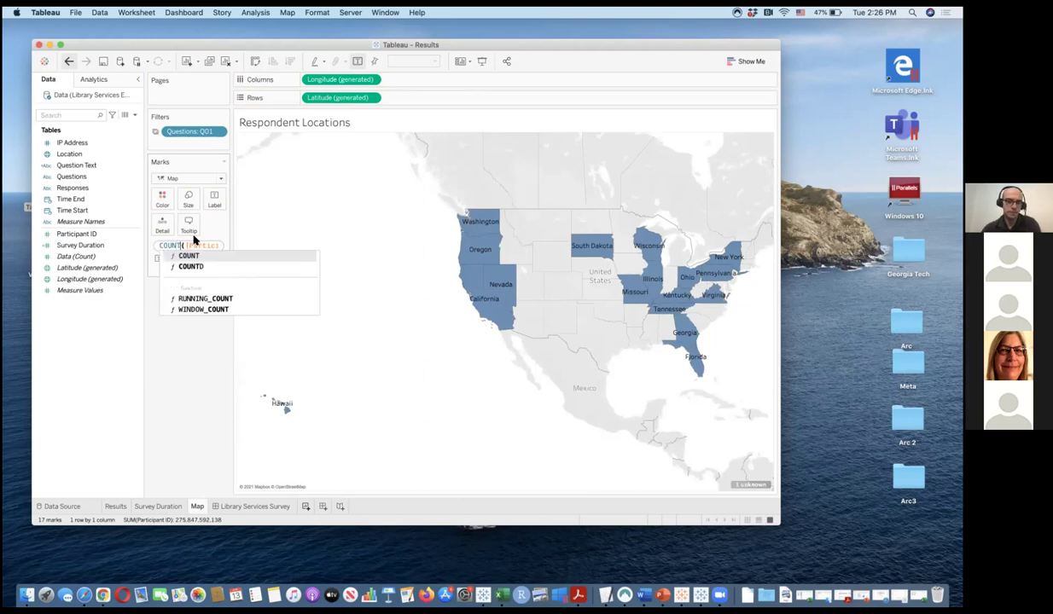
left_click(190, 257)
key("Return")
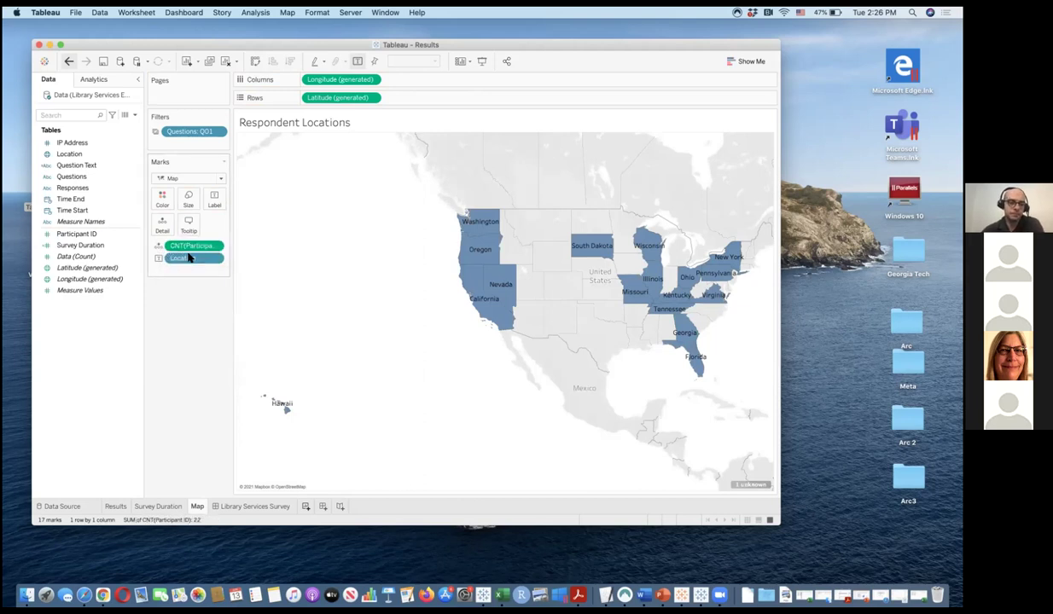
Step: Check individual states on the Respondent Locations map and color the map by the count of Participant ID
left_click(500, 299)
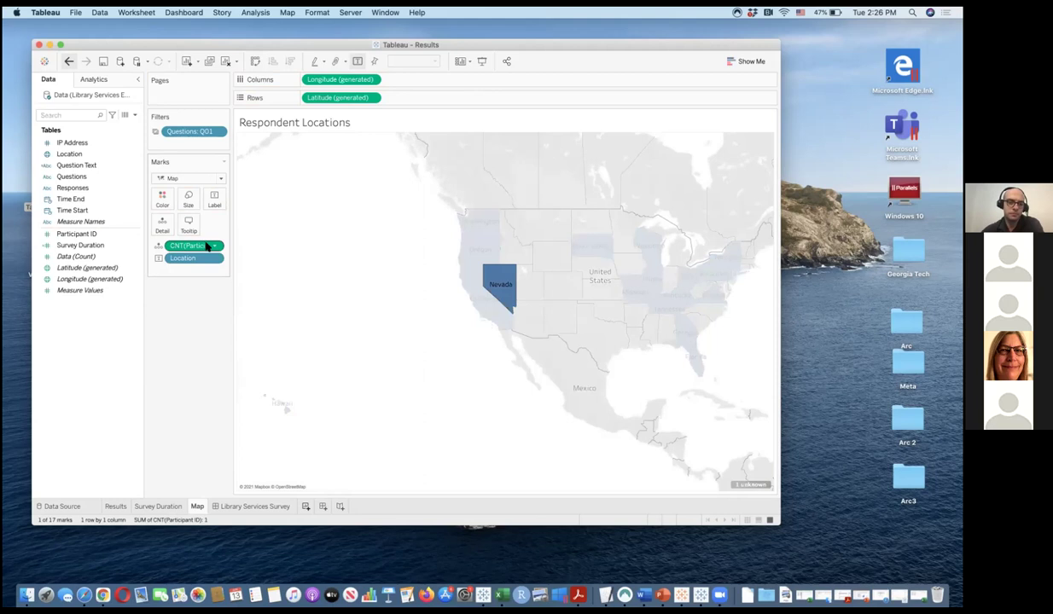
left_click(363, 269)
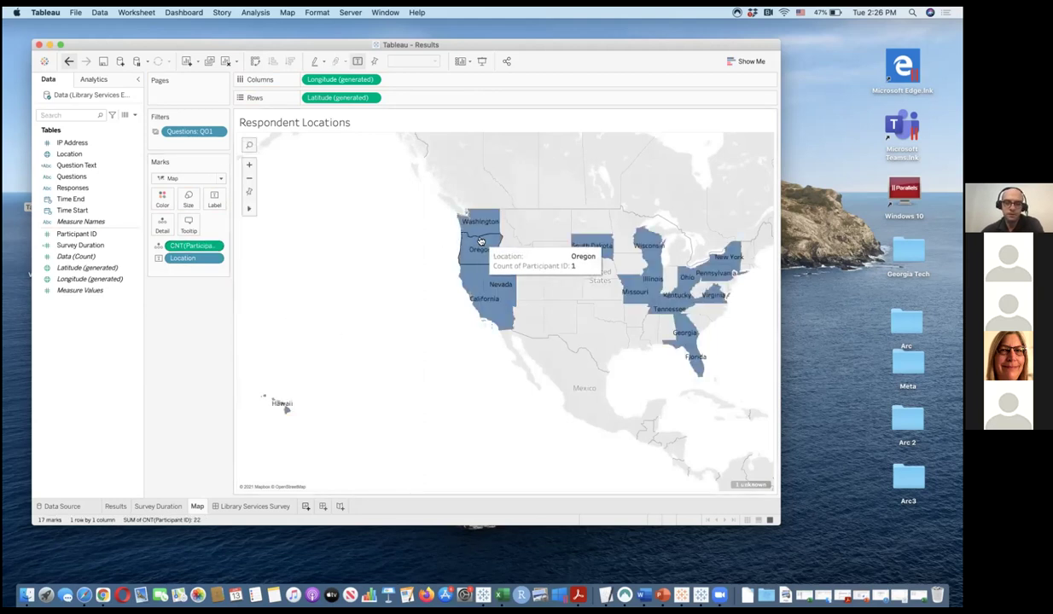
mouse_move(588, 254)
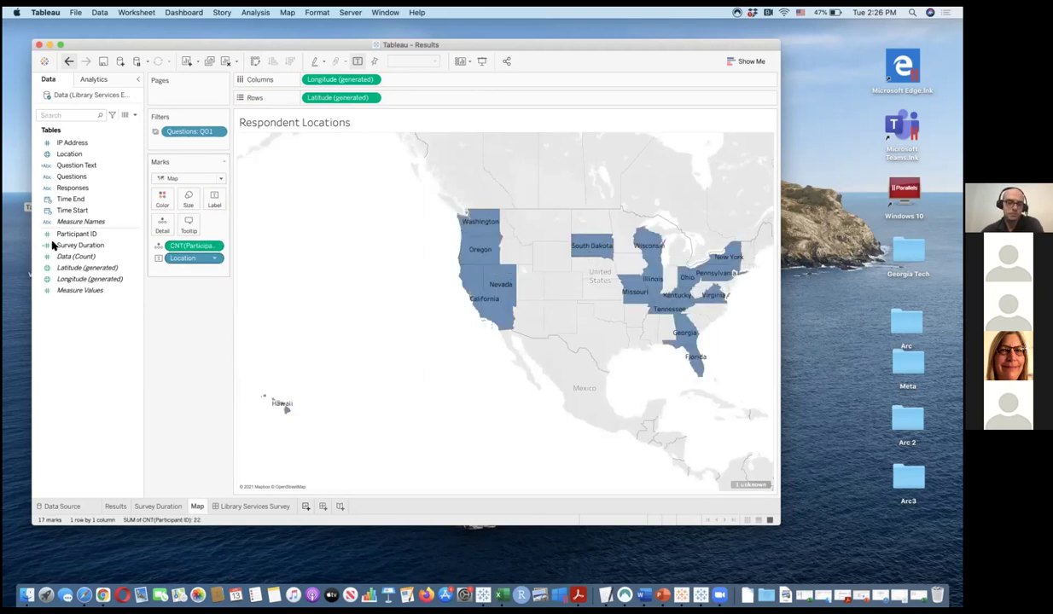
left_click_drag(182, 248, 168, 203)
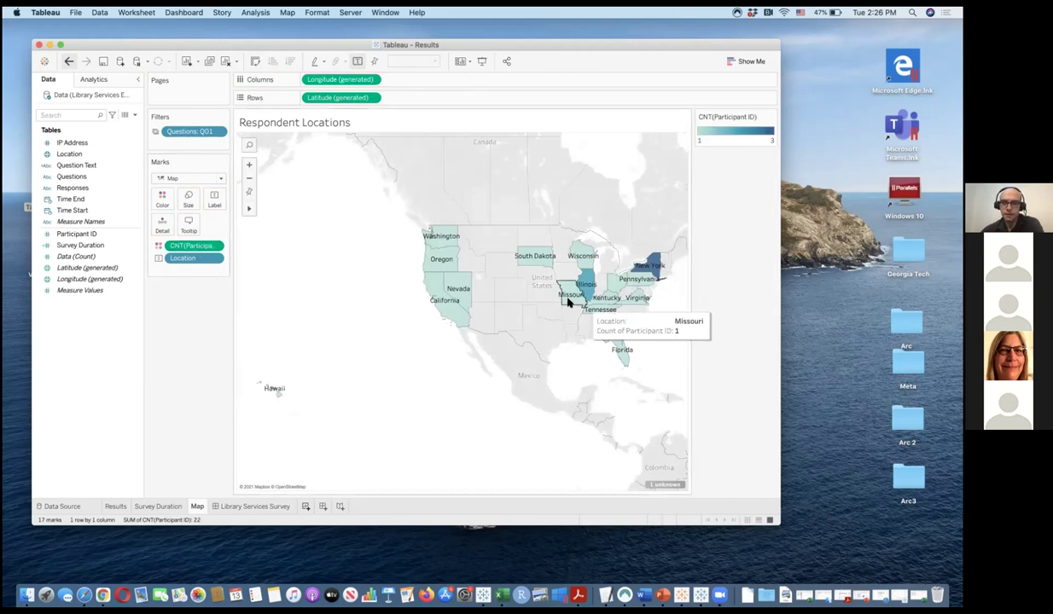
mouse_move(433, 284)
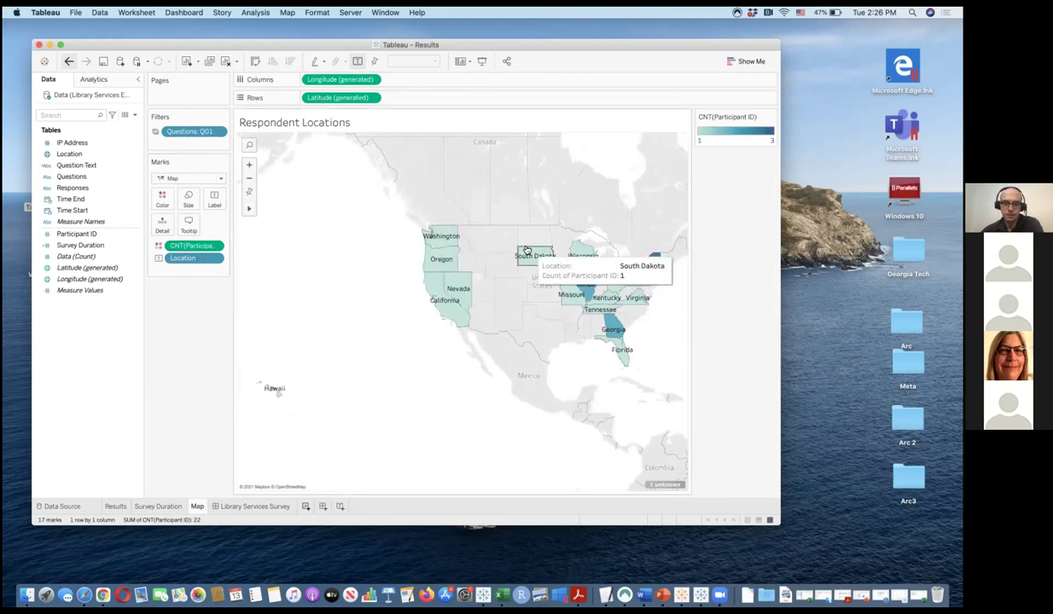
mouse_move(567, 307)
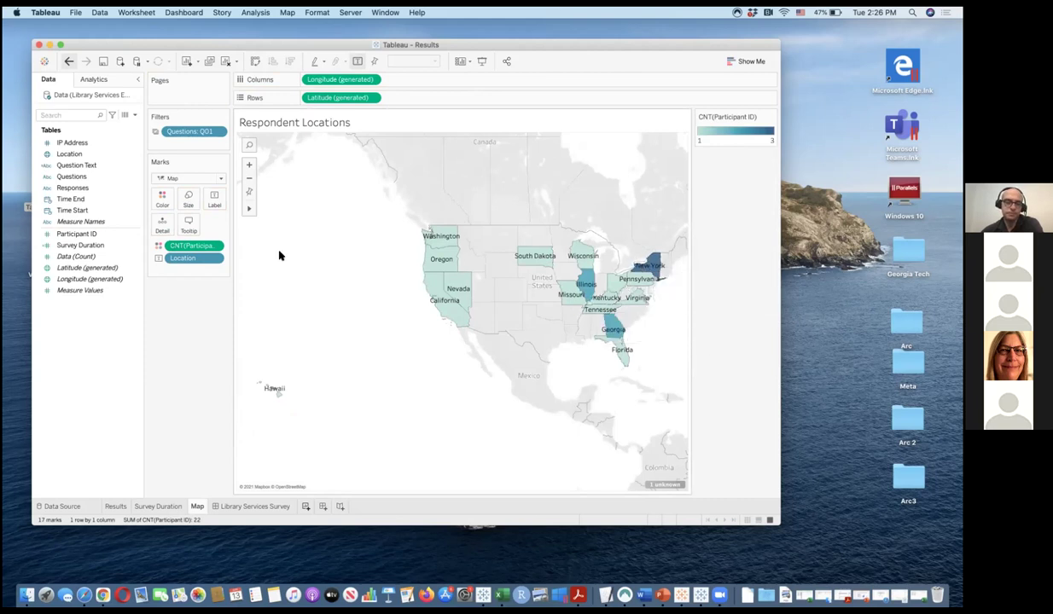
Step: Change the function in the map's Participant ID color measure to COUNTD
left_click(216, 246)
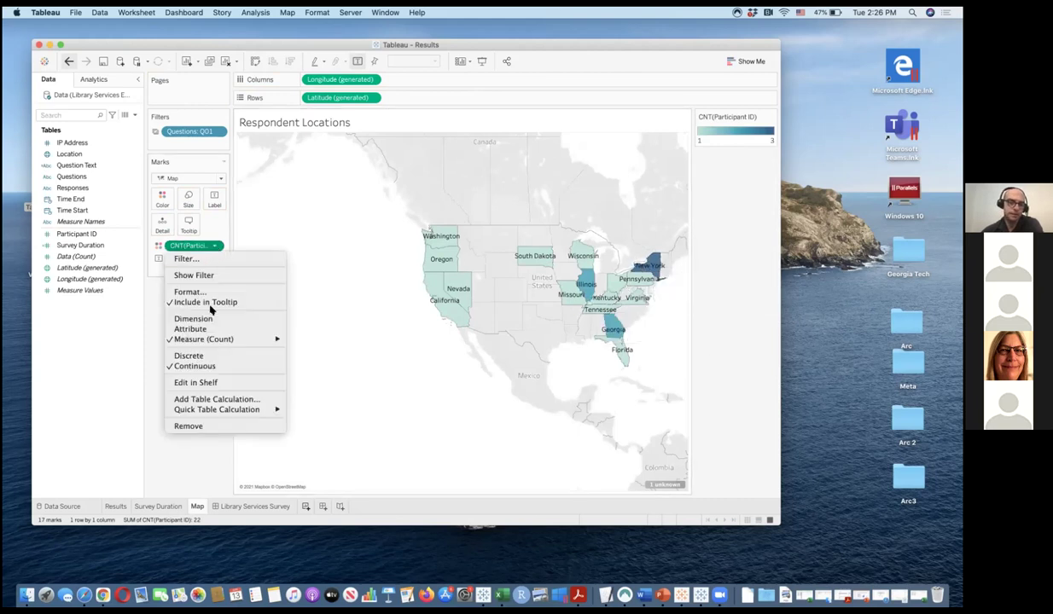
mouse_move(209, 341)
left_click(196, 382)
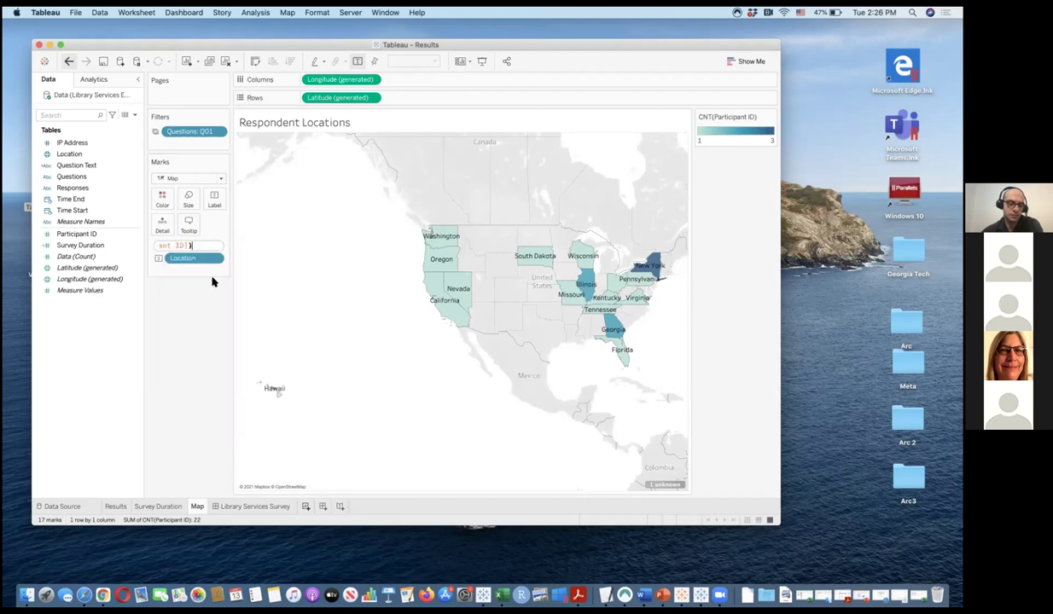
left_click(181, 245)
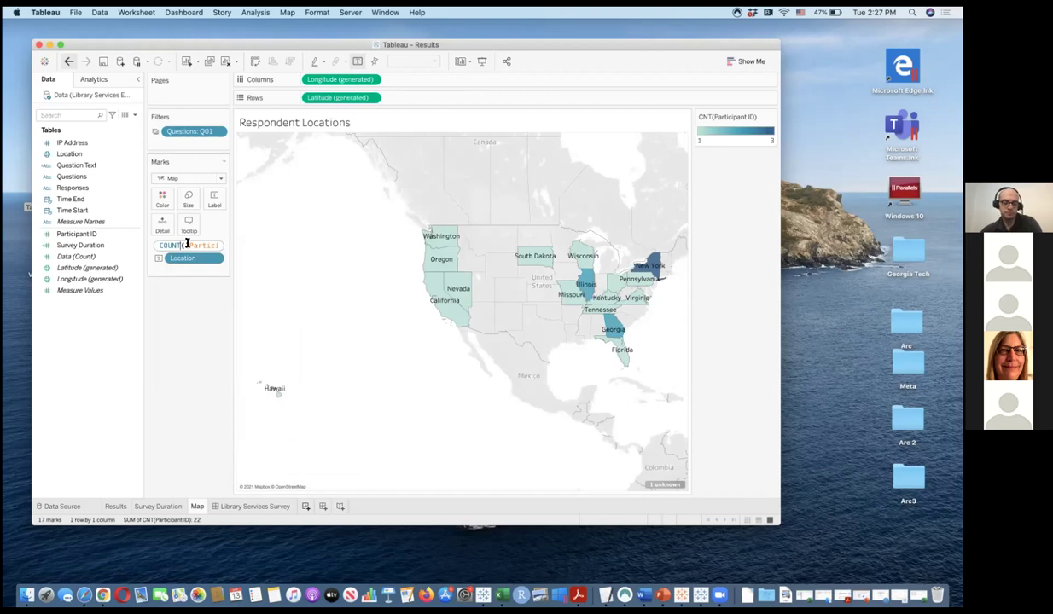
type("D")
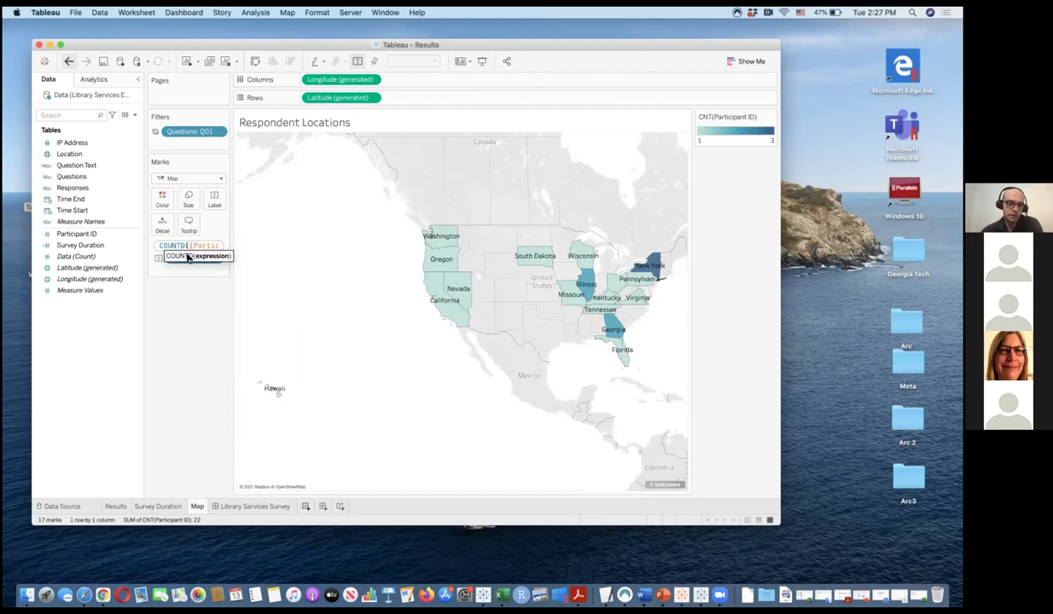
key("Return")
Step: Check the distinct participant counts for New York and Illinois on the map, and return to the Survey Duration worksheet
mouse_move(725, 256)
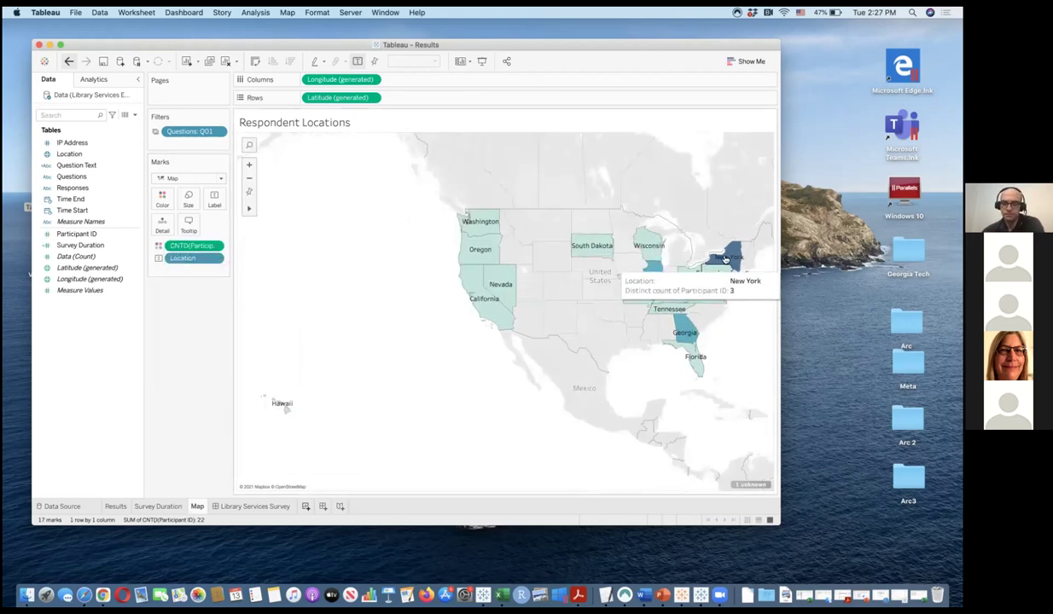
mouse_move(651, 280)
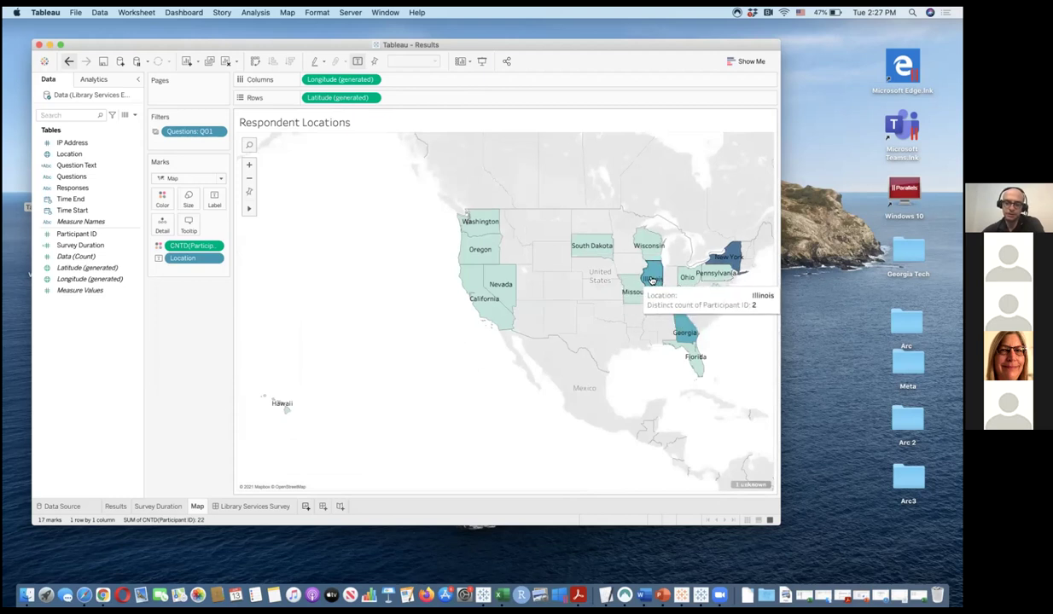
mouse_move(502, 306)
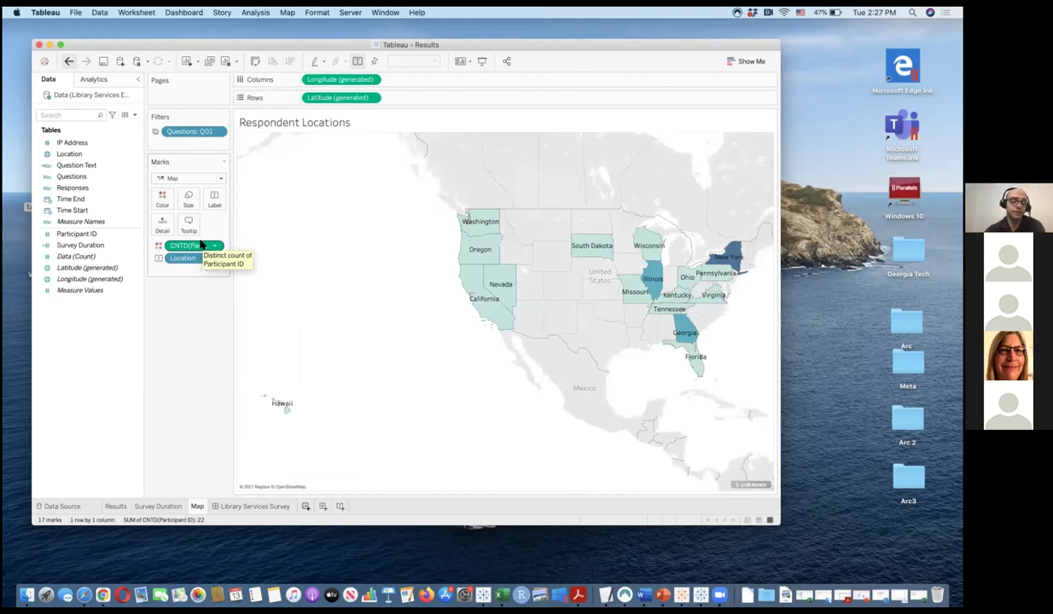
left_click(158, 507)
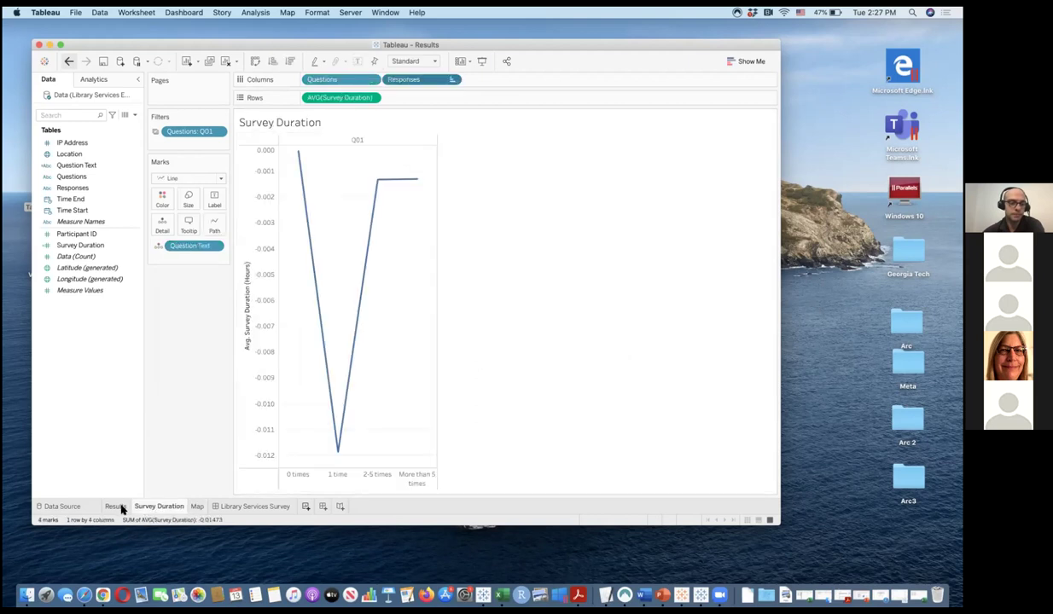
Step: Review the aggregation options available for the Survey Duration measure on the Survey Duration worksheet, keeping Average
left_click(118, 507)
left_click(148, 508)
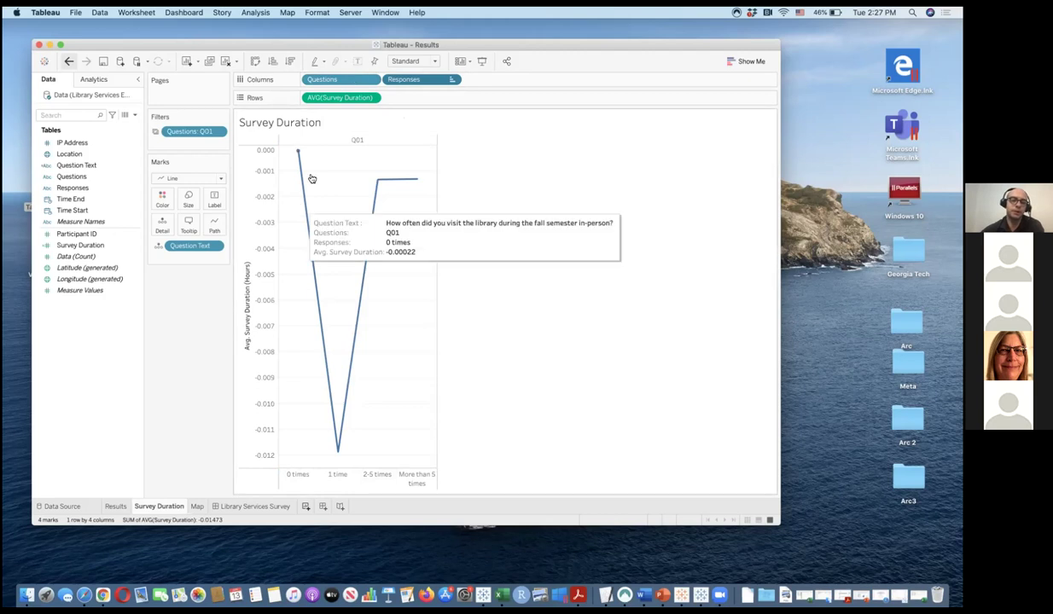
left_click(372, 99)
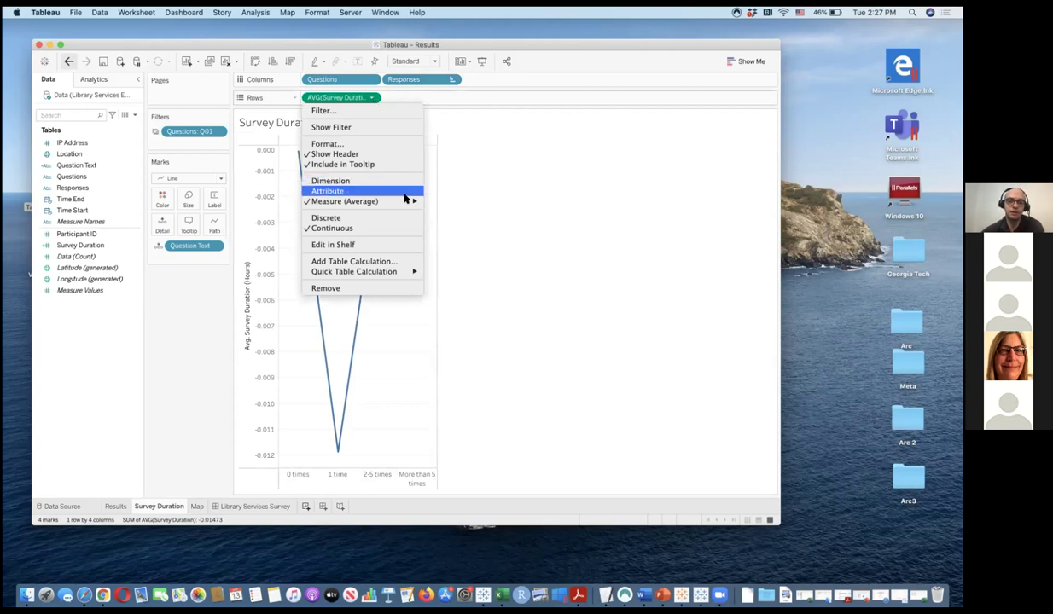
mouse_move(404, 201)
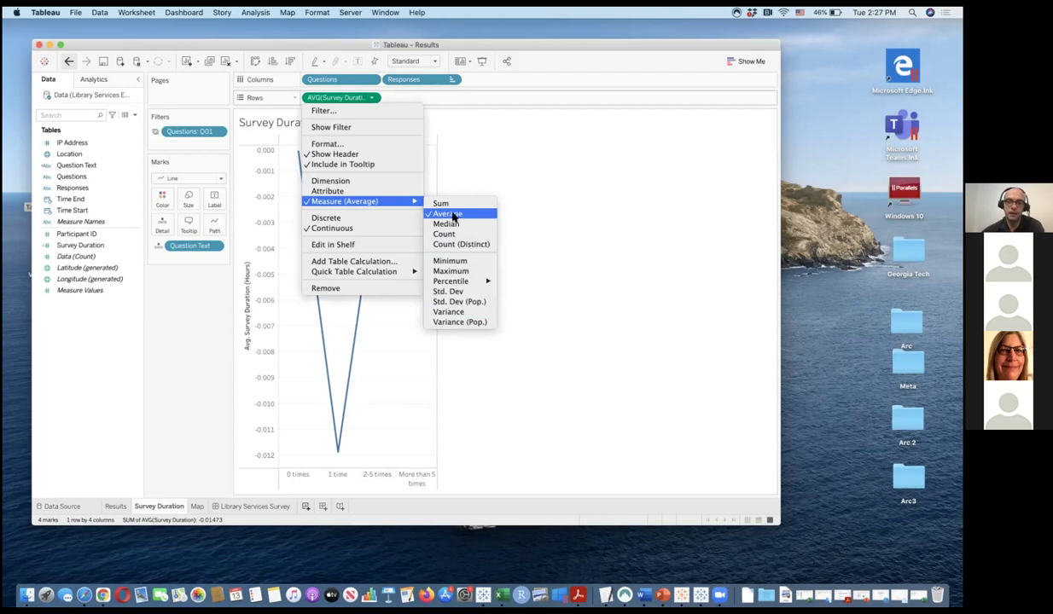
left_click(481, 162)
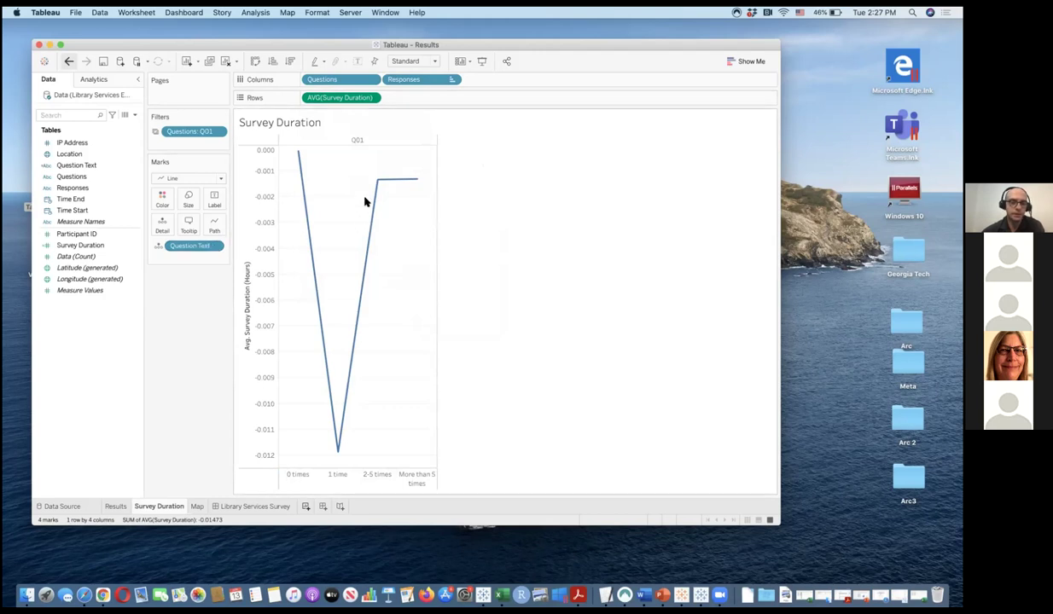
mouse_move(384, 186)
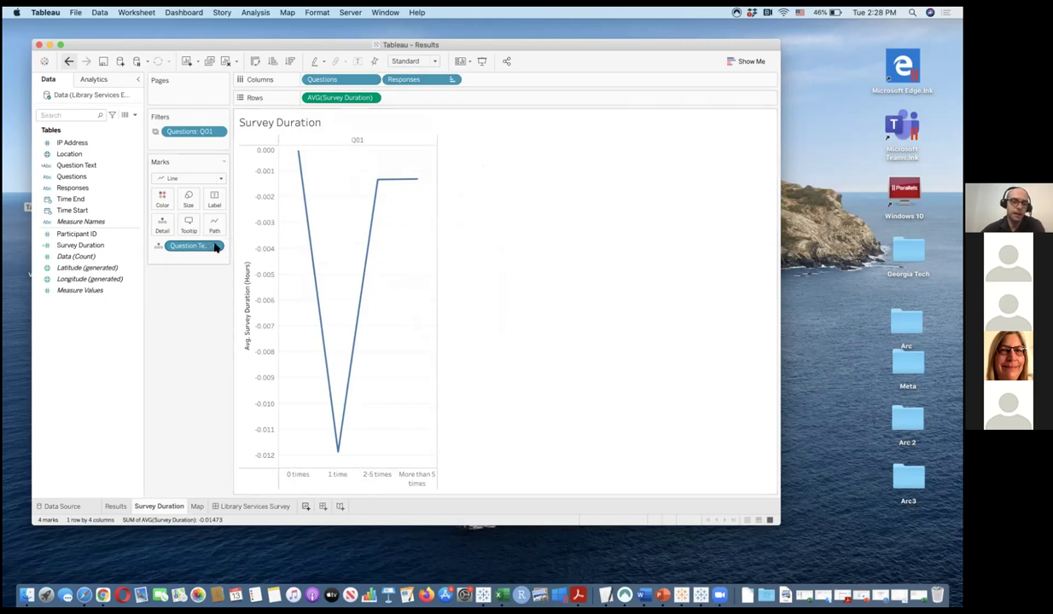
Step: Open the Question Text calculated field, review its IF [Questions] = "Q01" formula through to END, and close the editor
left_click(100, 165)
right_click(134, 165)
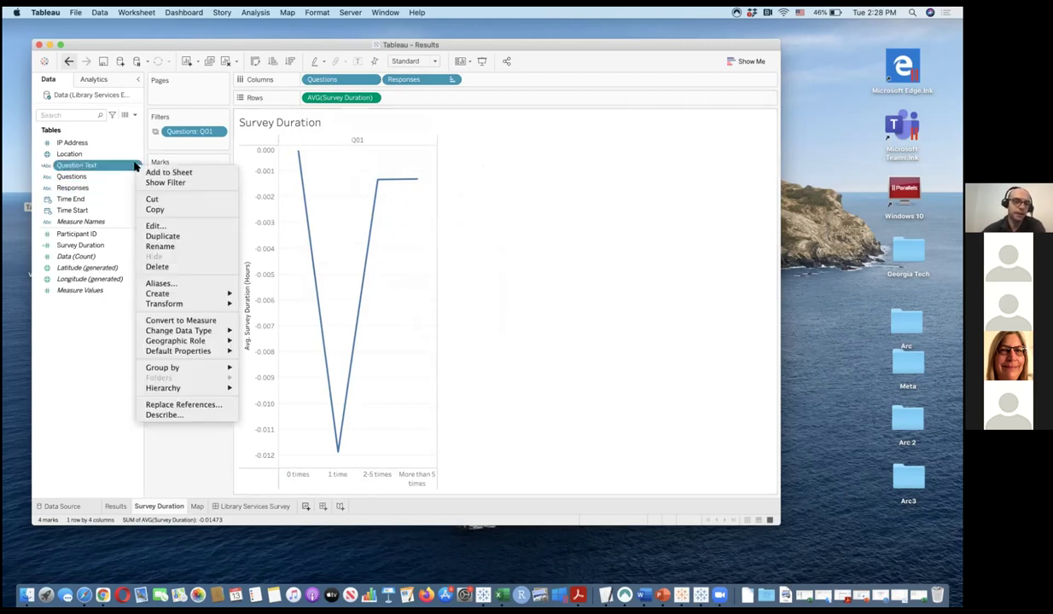
left_click(154, 226)
left_click_drag(567, 239, 283, 233)
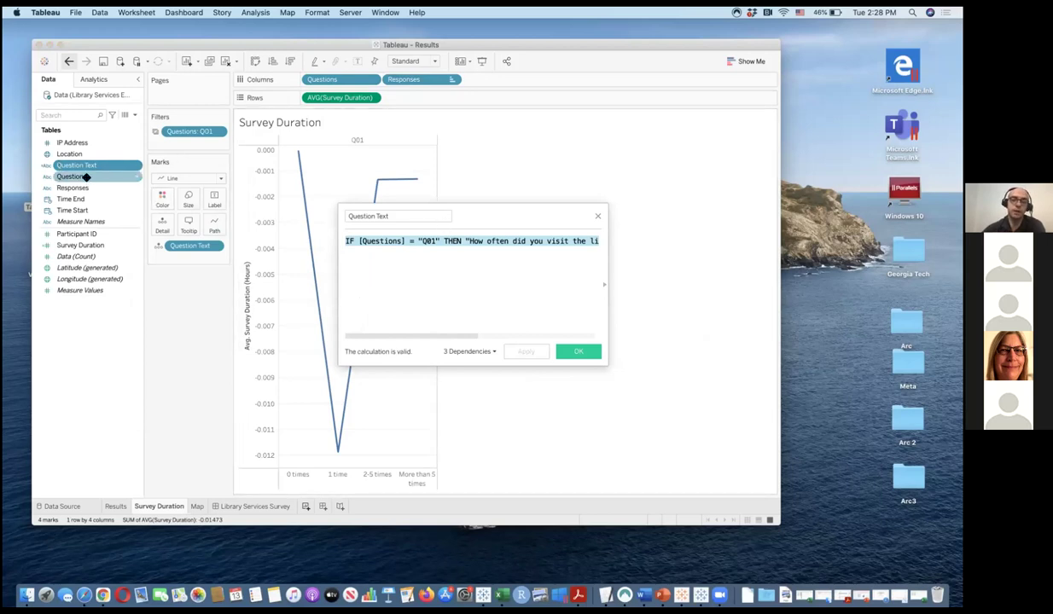
left_click(481, 243)
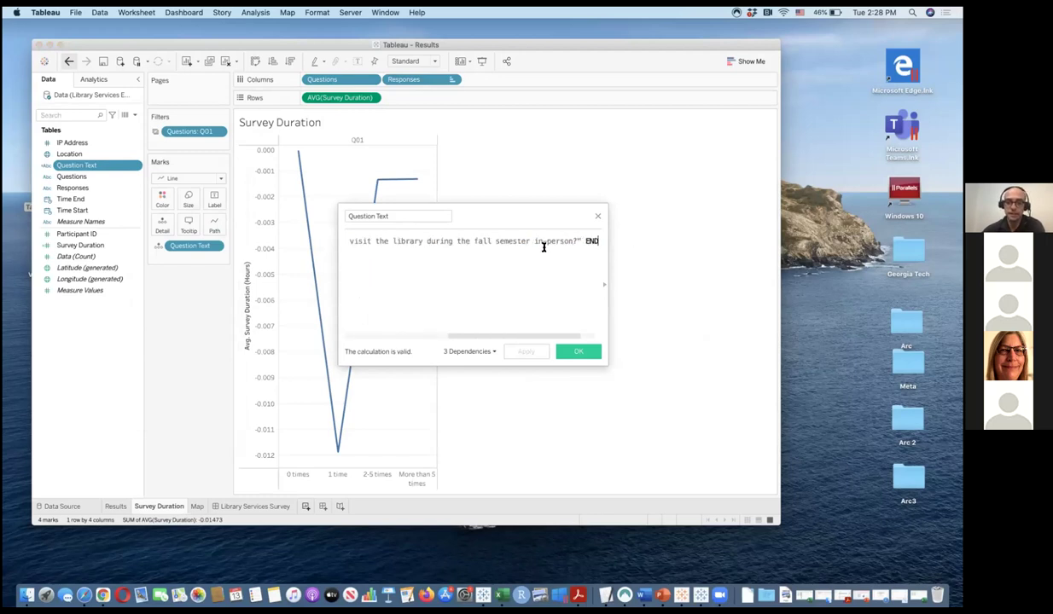
left_click(578, 352)
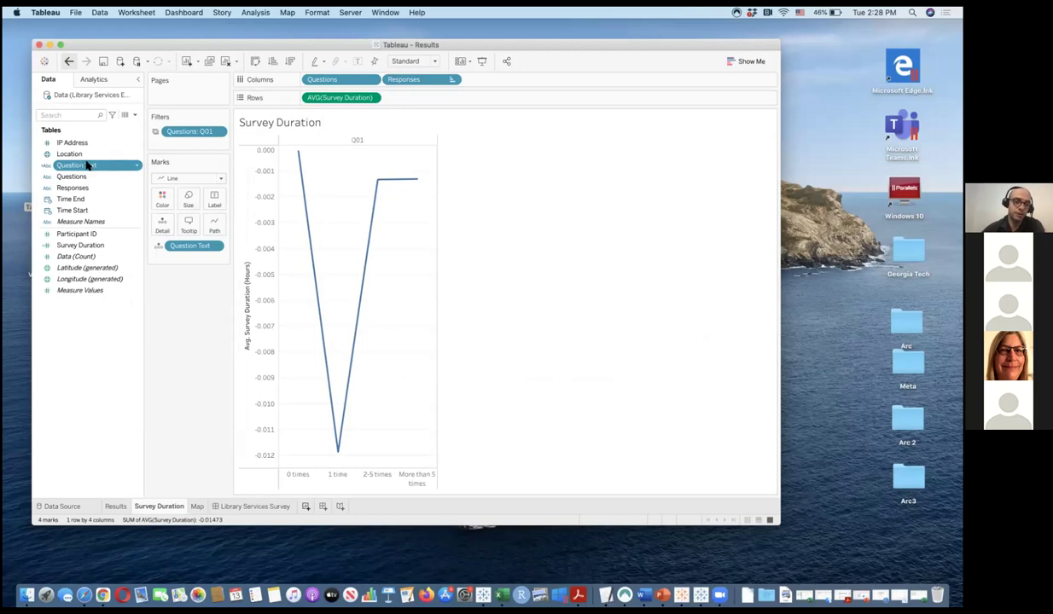
mouse_move(372, 225)
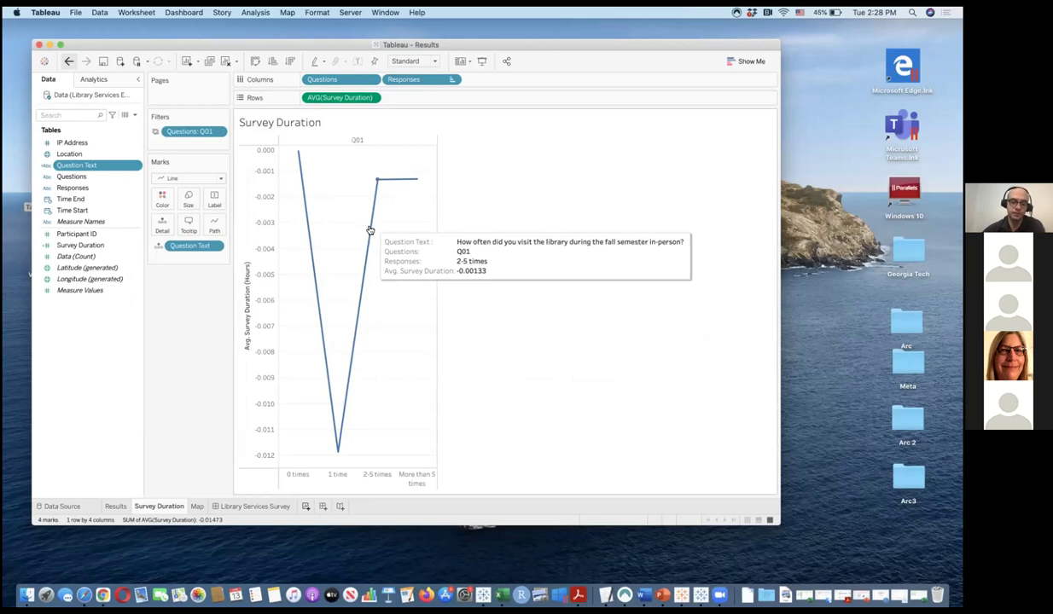
Step: On the Map worksheet, remove the Location label from the Marks card and add Location again as a detail
left_click(115, 507)
left_click(159, 507)
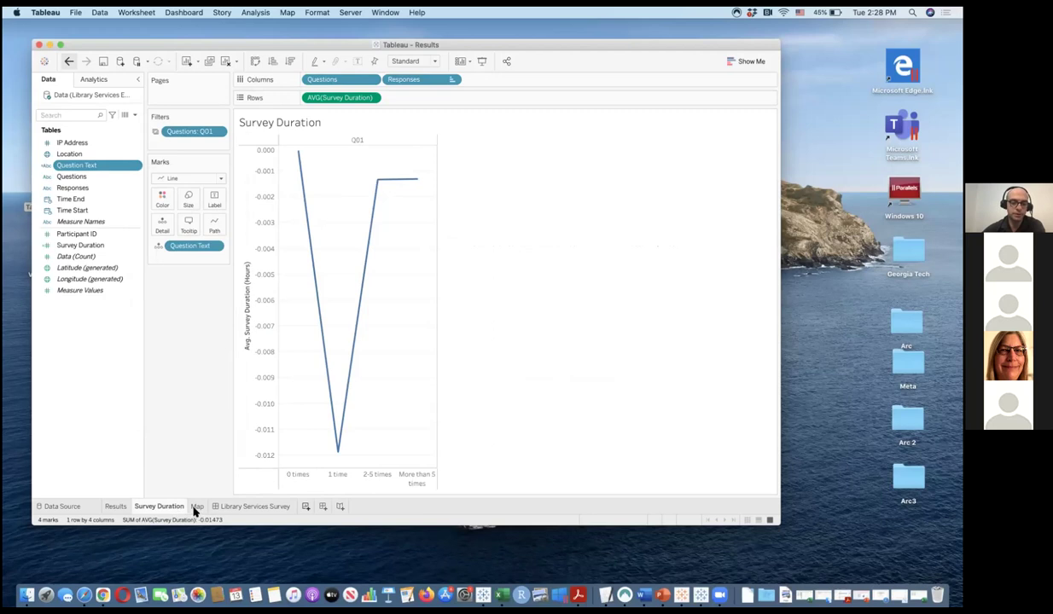
left_click(197, 507)
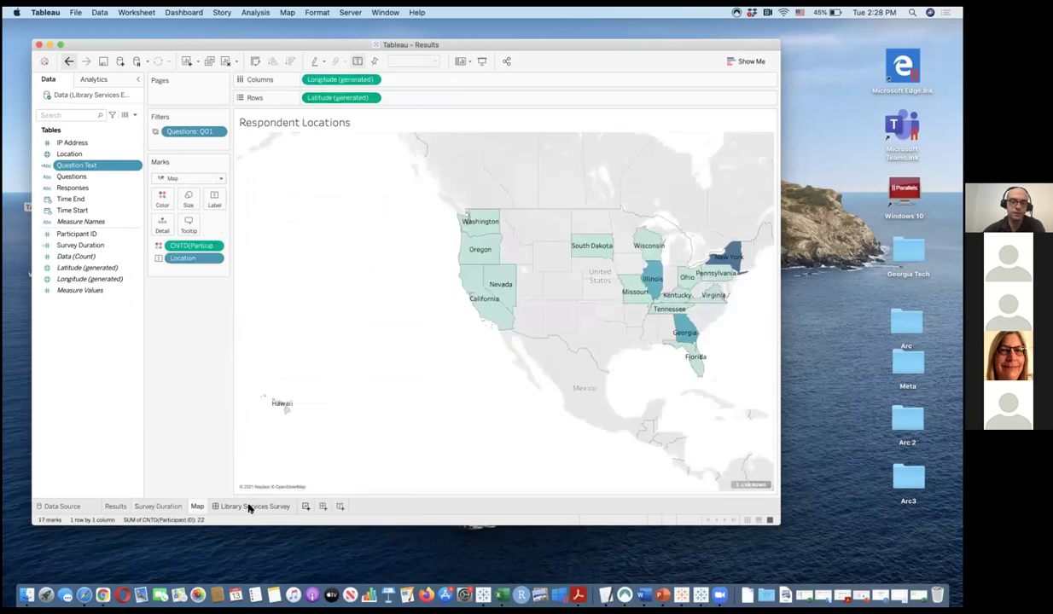
mouse_move(248, 508)
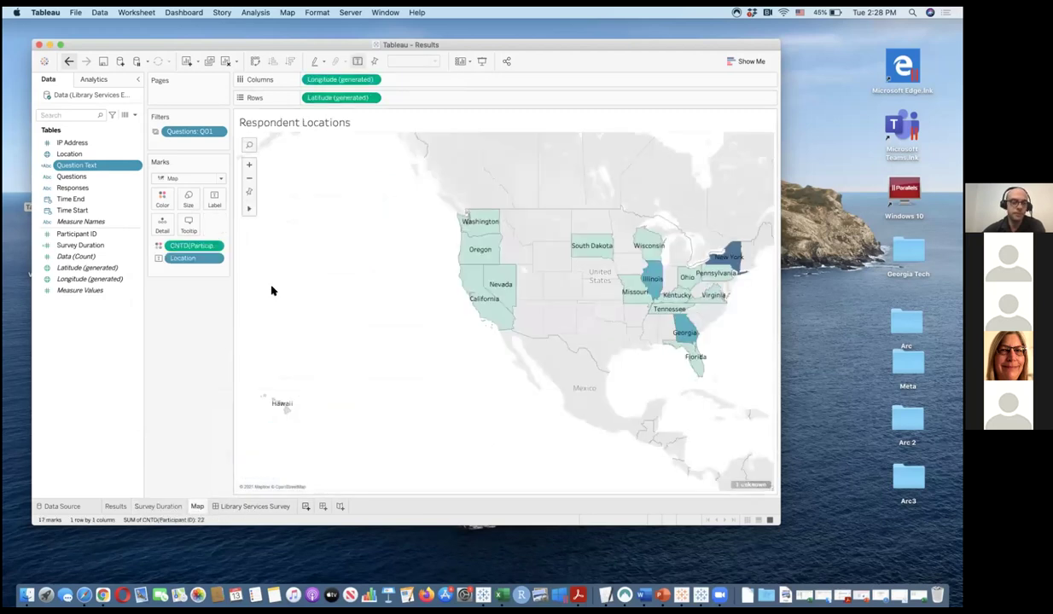
left_click(213, 259)
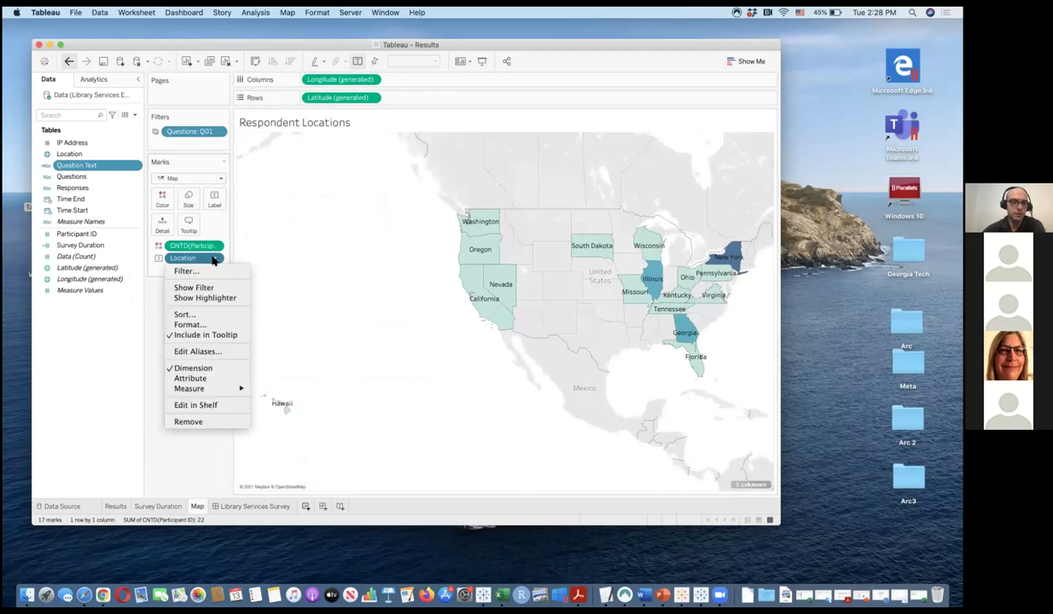
left_click(191, 422)
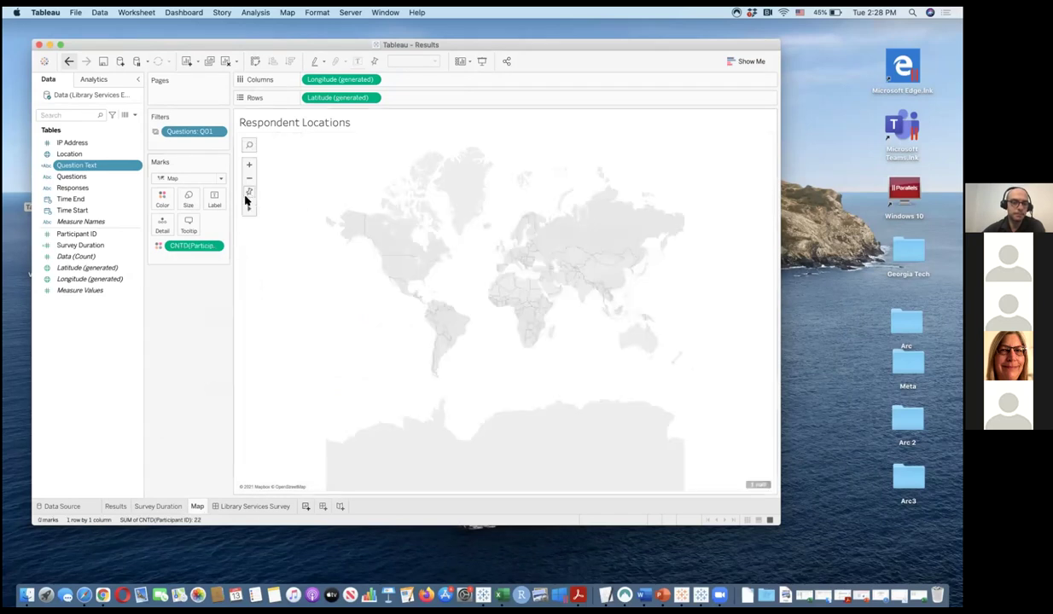
left_click_drag(81, 153, 187, 260)
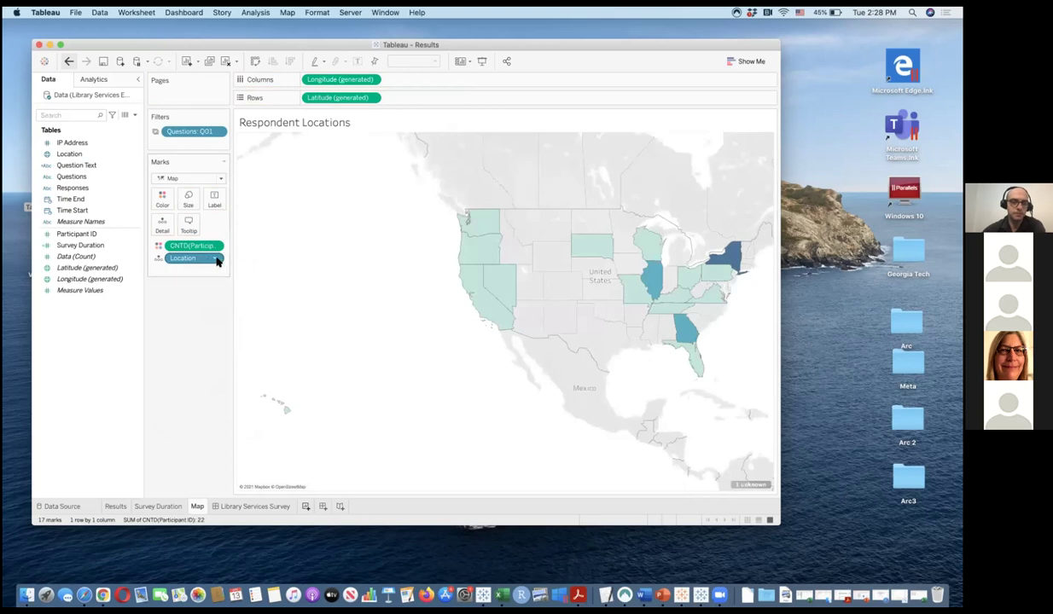
Step: Set the Location field's geographic role to None
left_click(215, 257)
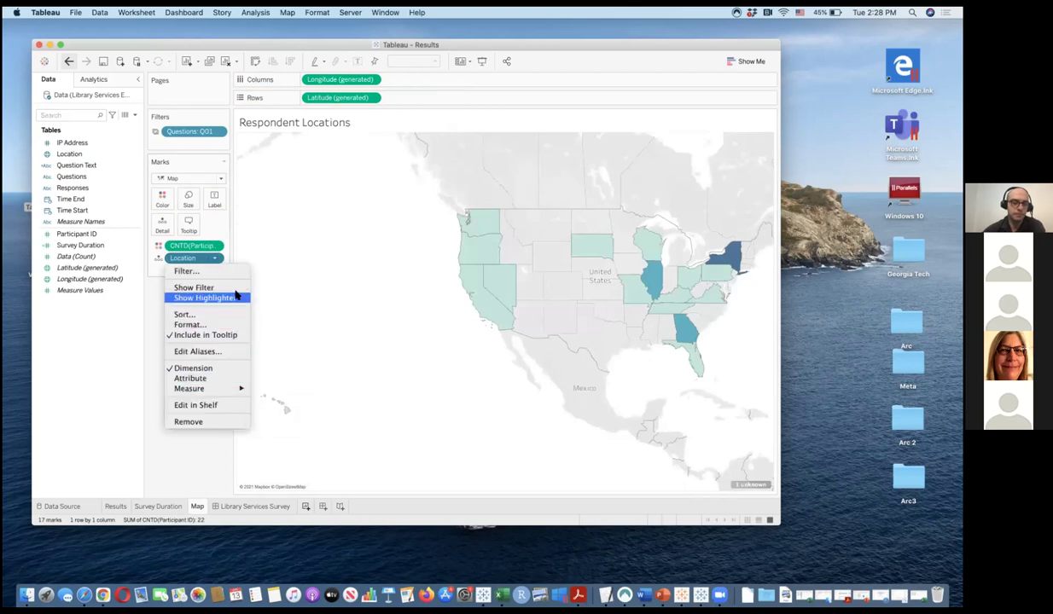
left_click(106, 158)
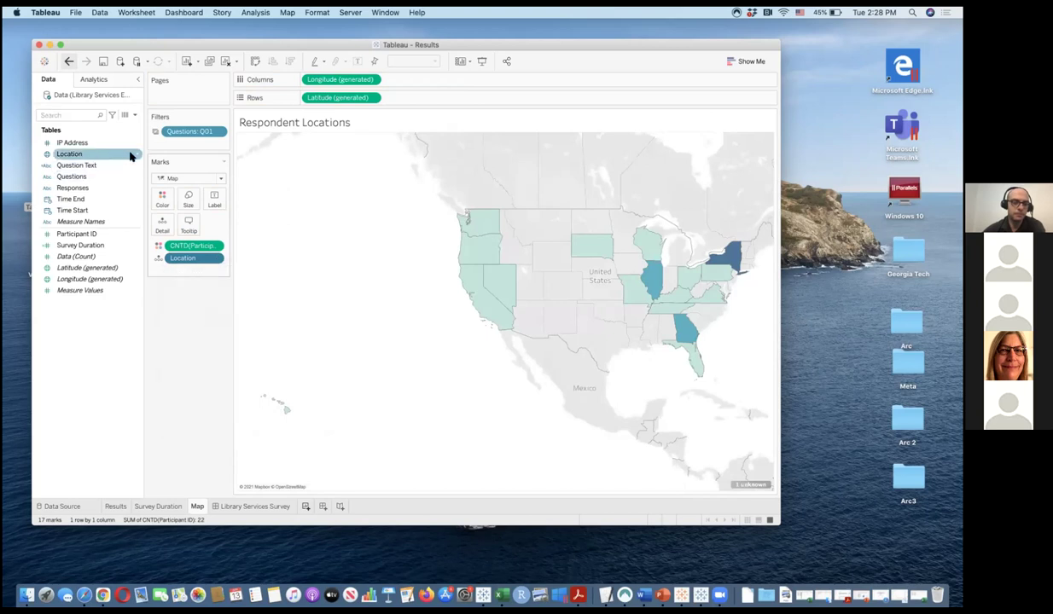
right_click(132, 156)
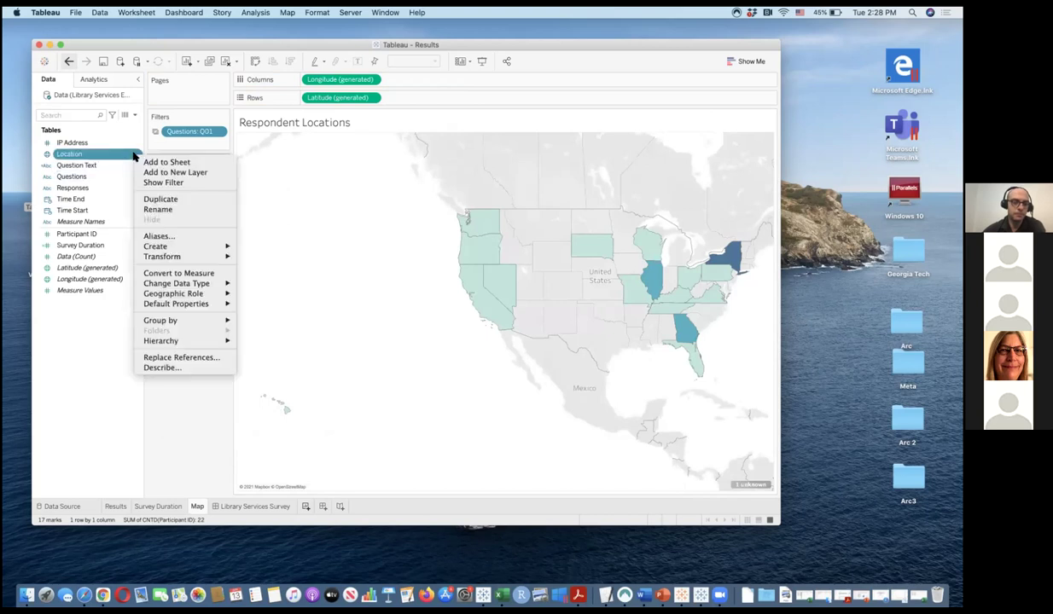
mouse_move(205, 294)
left_click(254, 296)
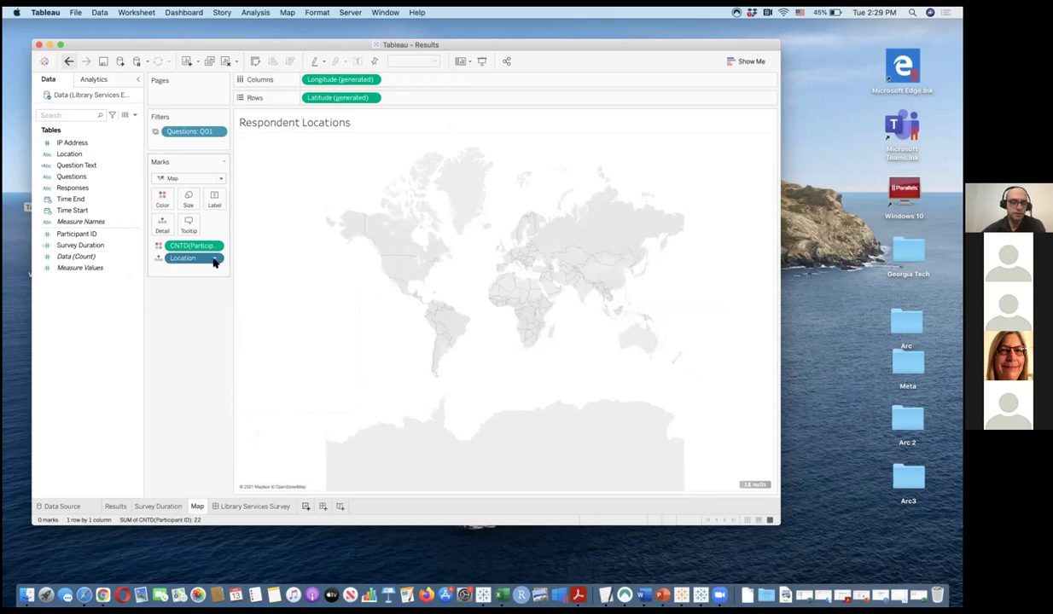
Step: Remove Location from the map's Marks card and assign the Location field the State/Province geographic role
left_click(214, 259)
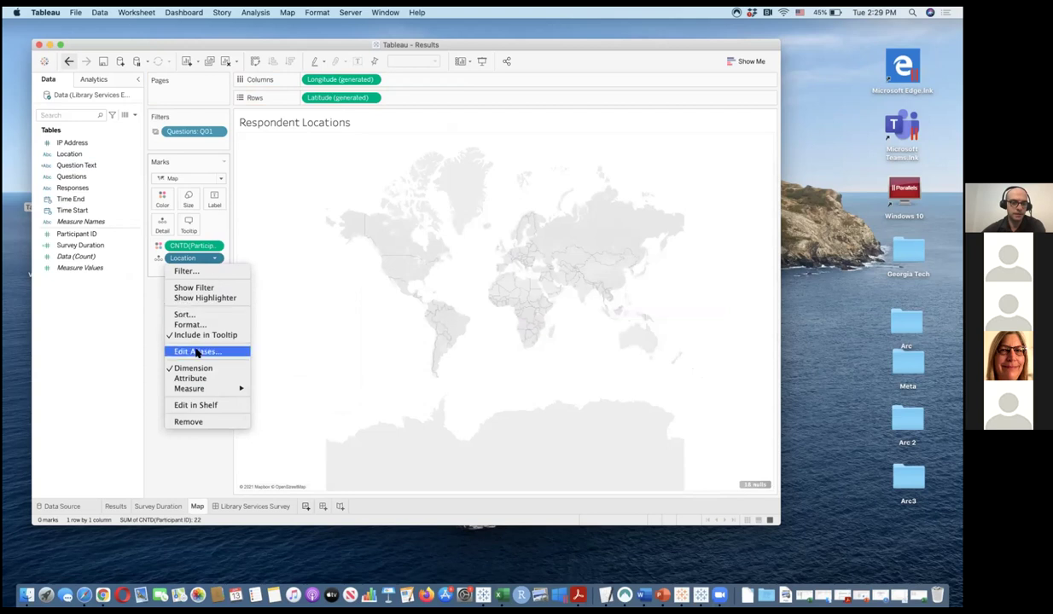
mouse_move(195, 390)
left_click_drag(203, 258, 128, 286)
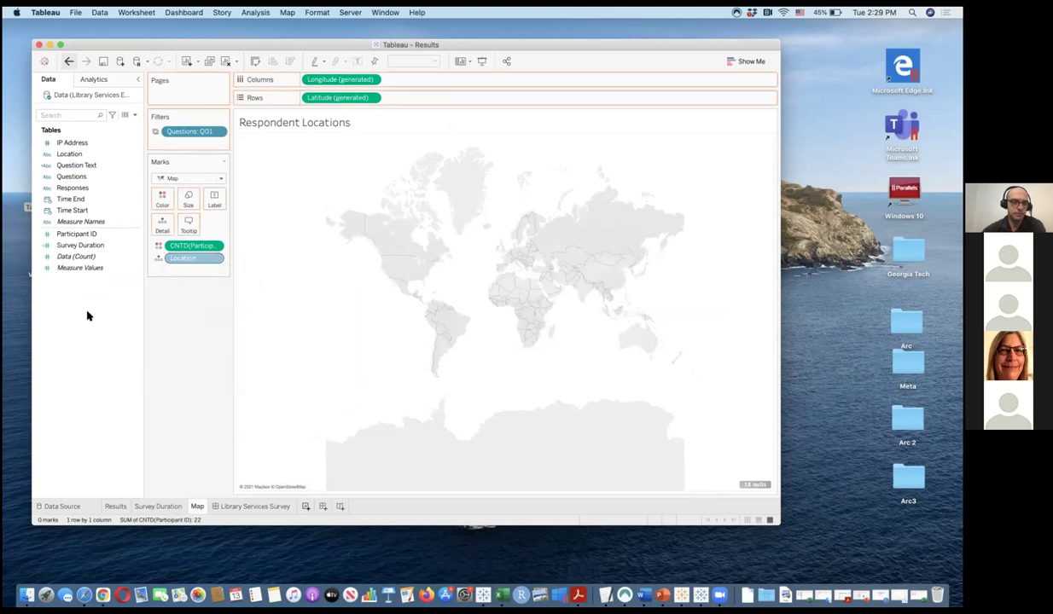
left_click(71, 190)
left_click(81, 154)
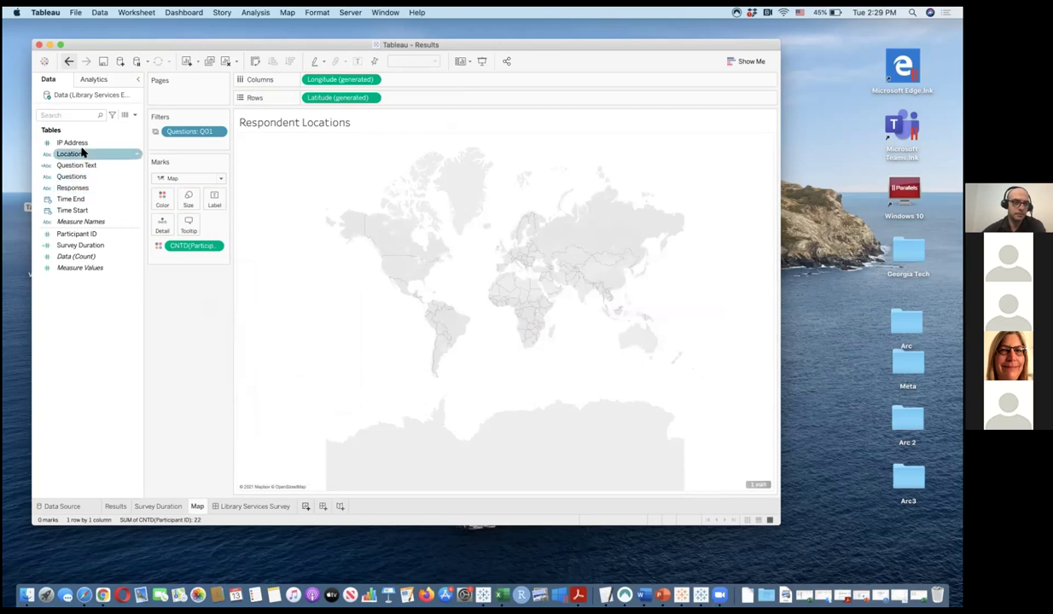
right_click(132, 154)
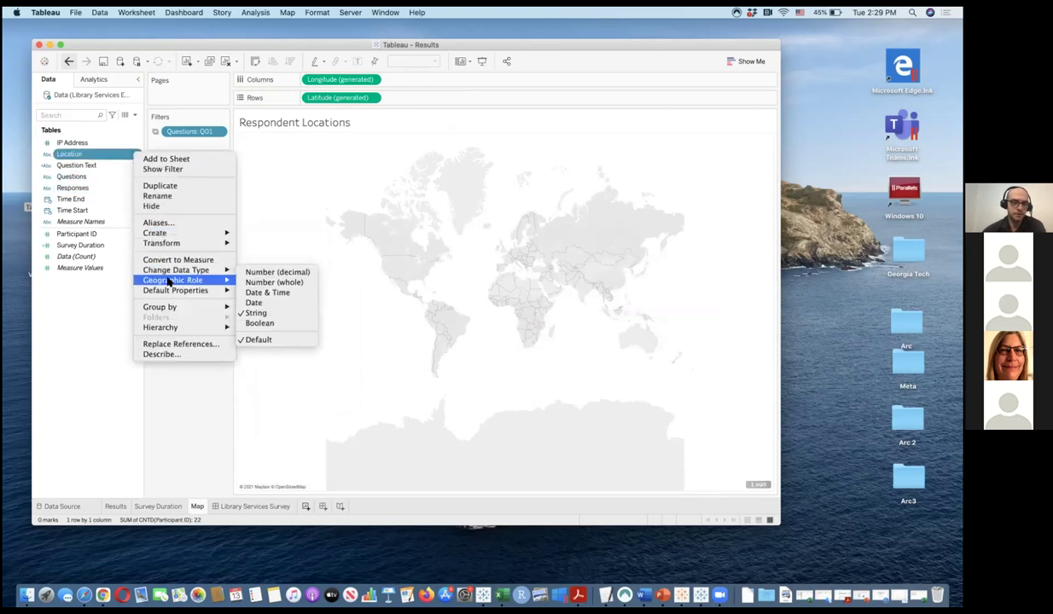
mouse_move(218, 280)
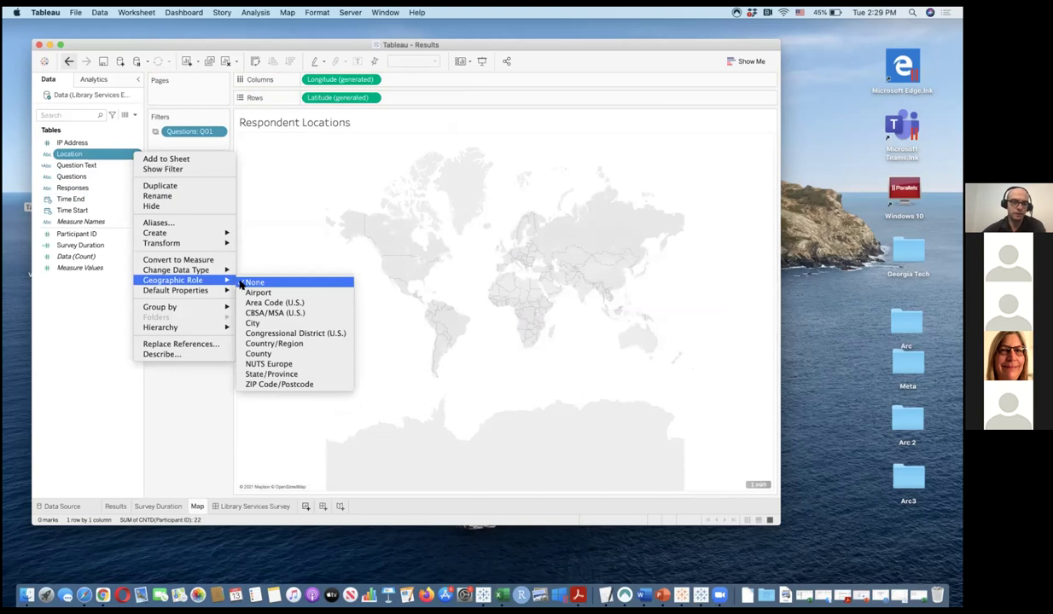
left_click(273, 373)
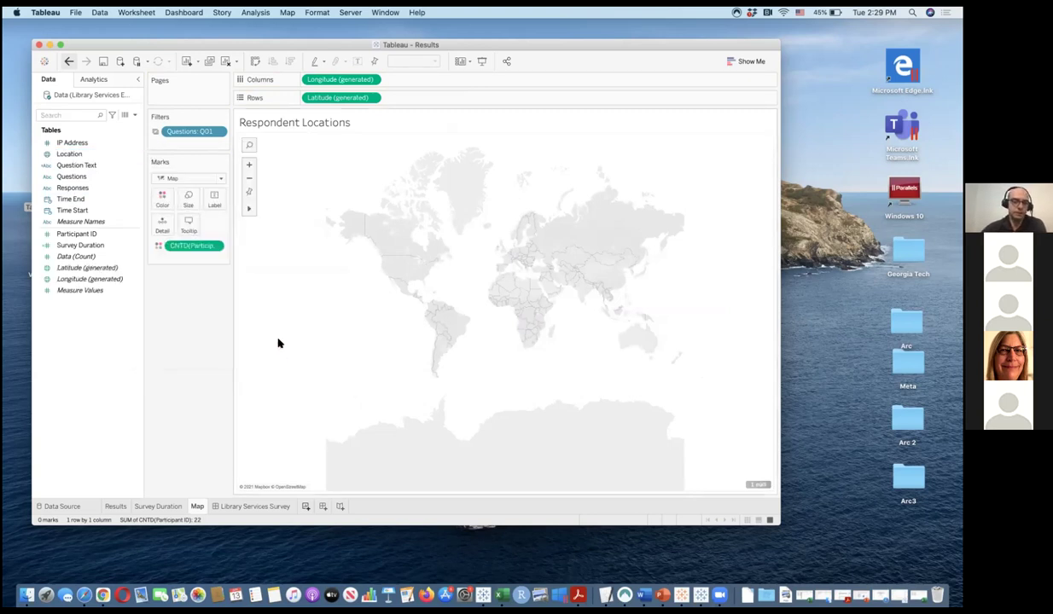
Step: Add the Location field back to the Respondent Locations map as a detail on the Marks card
left_click(74, 189)
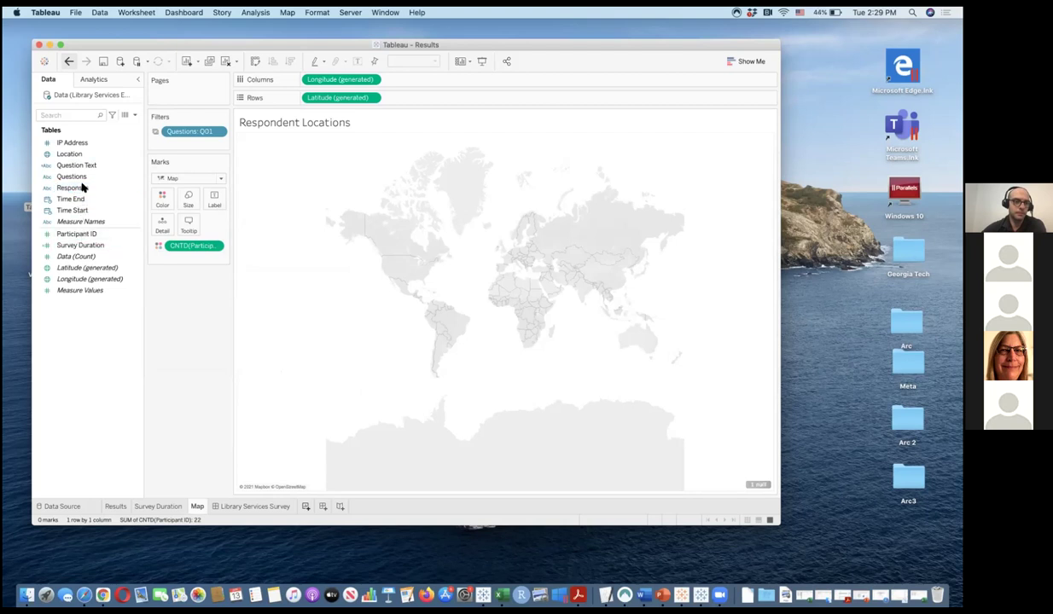
left_click(71, 154)
left_click_drag(74, 157, 185, 258)
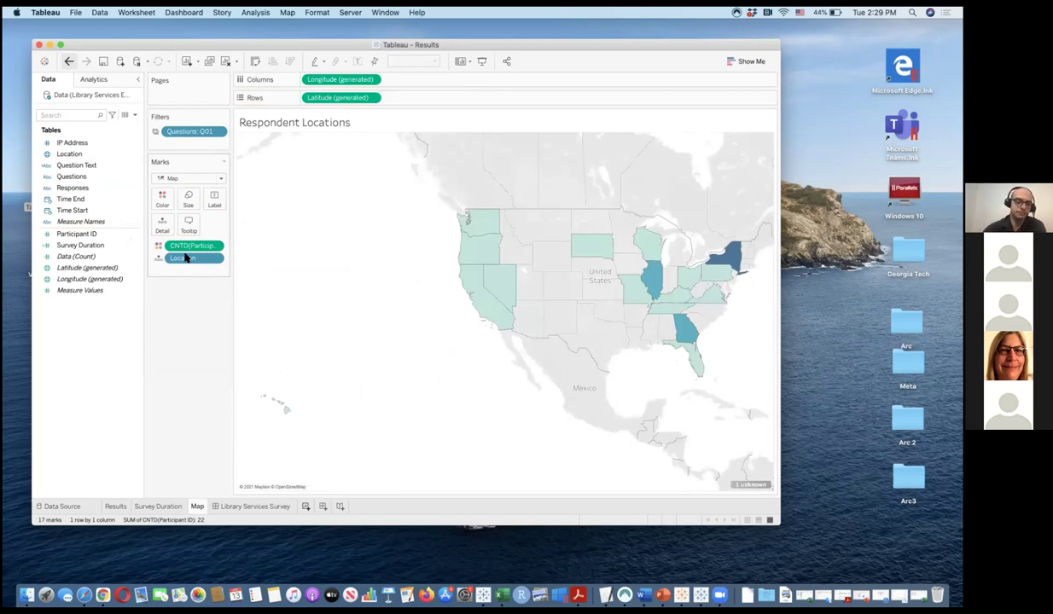
Step: From the Library Services Survey dashboard, create two blank worksheets and one new dashboard
left_click(243, 506)
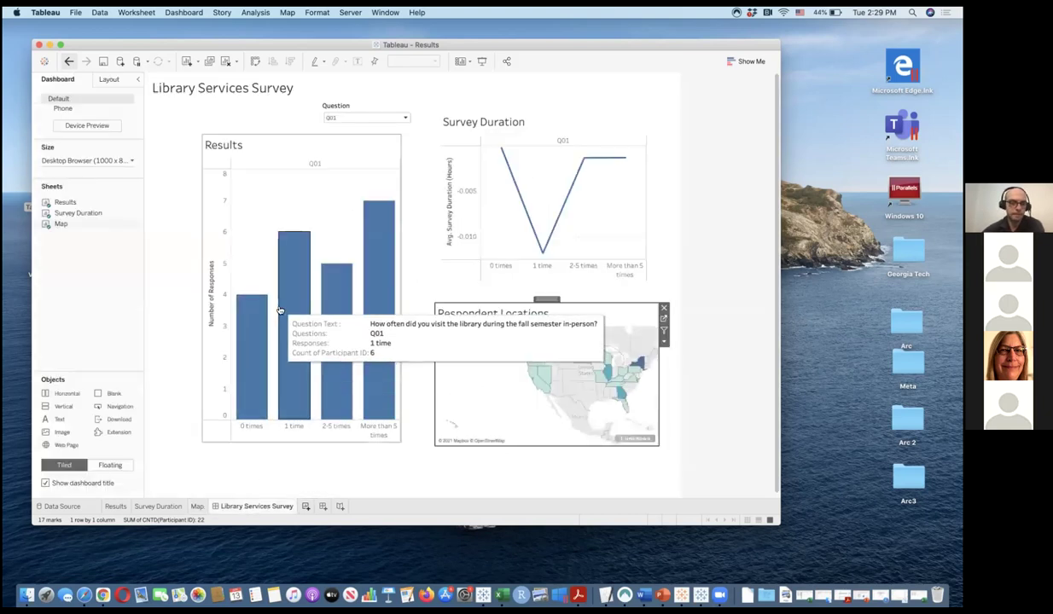
left_click(305, 507)
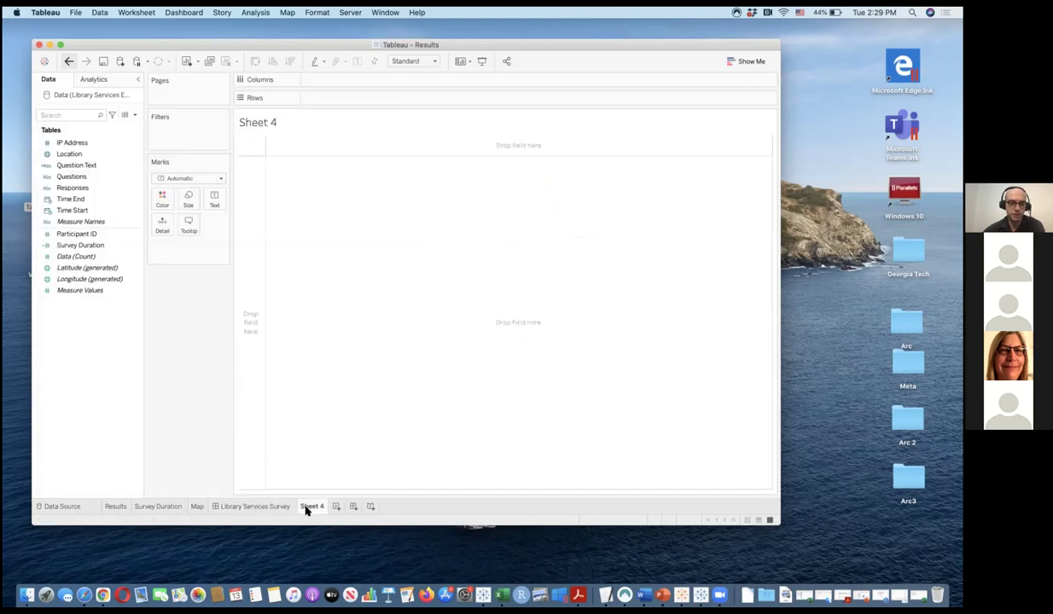
left_click(336, 507)
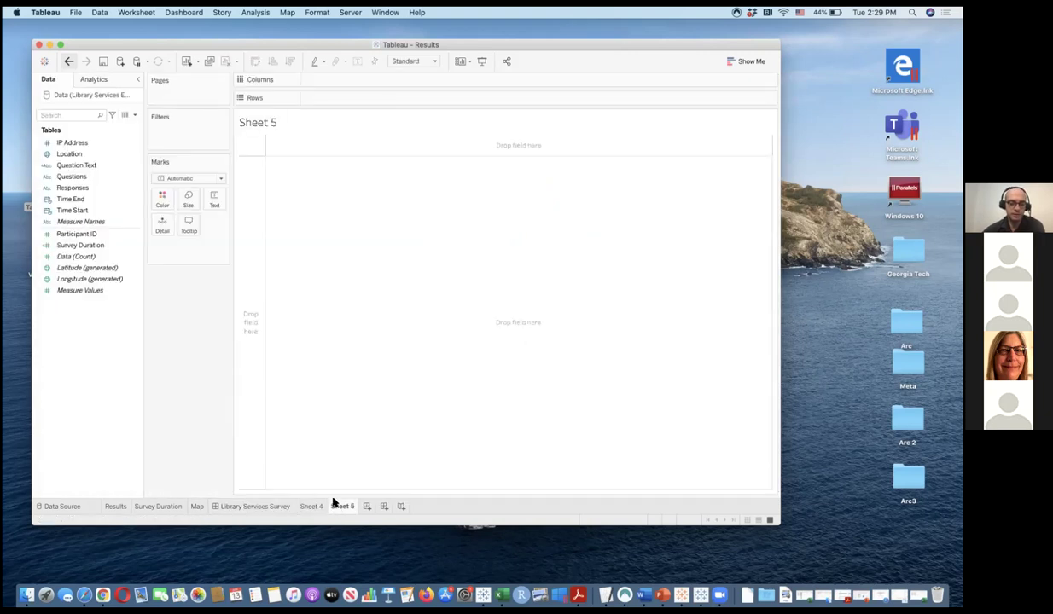
left_click(384, 507)
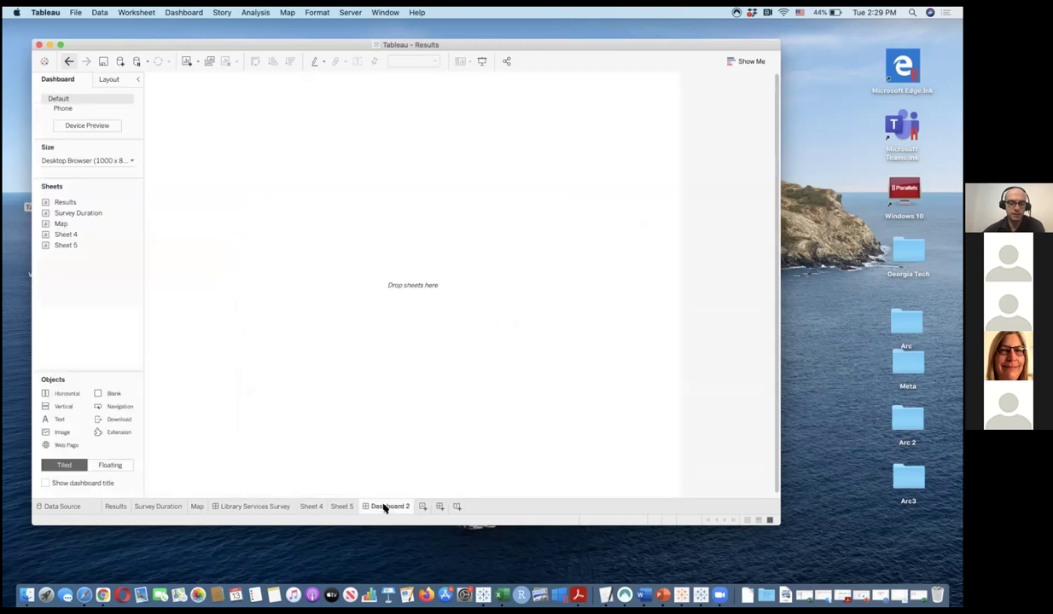
Step: Remove the Results chart from the Library Services Survey dashboard
left_click(257, 507)
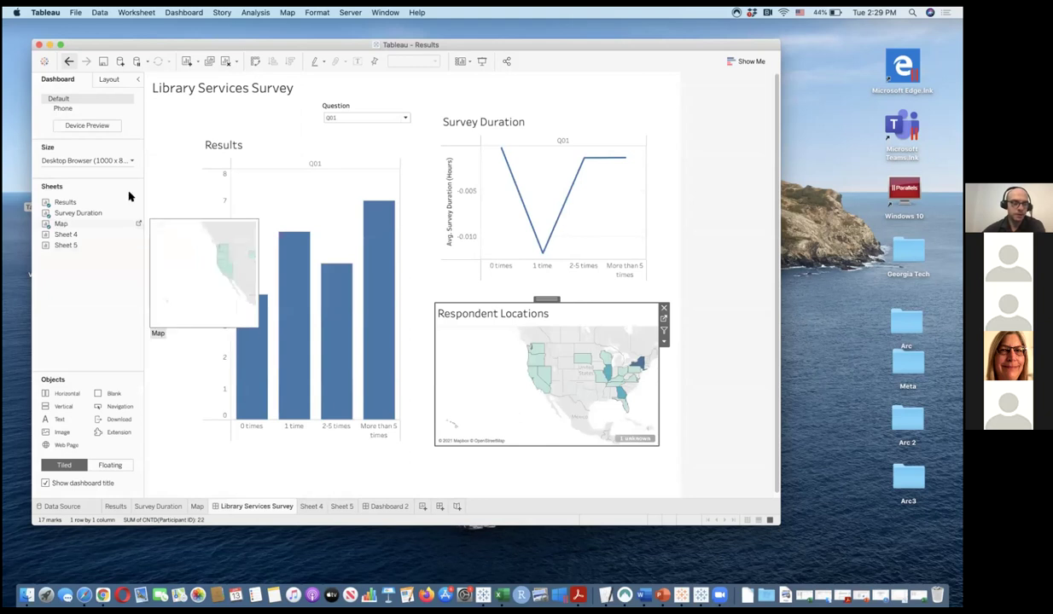
mouse_move(69, 203)
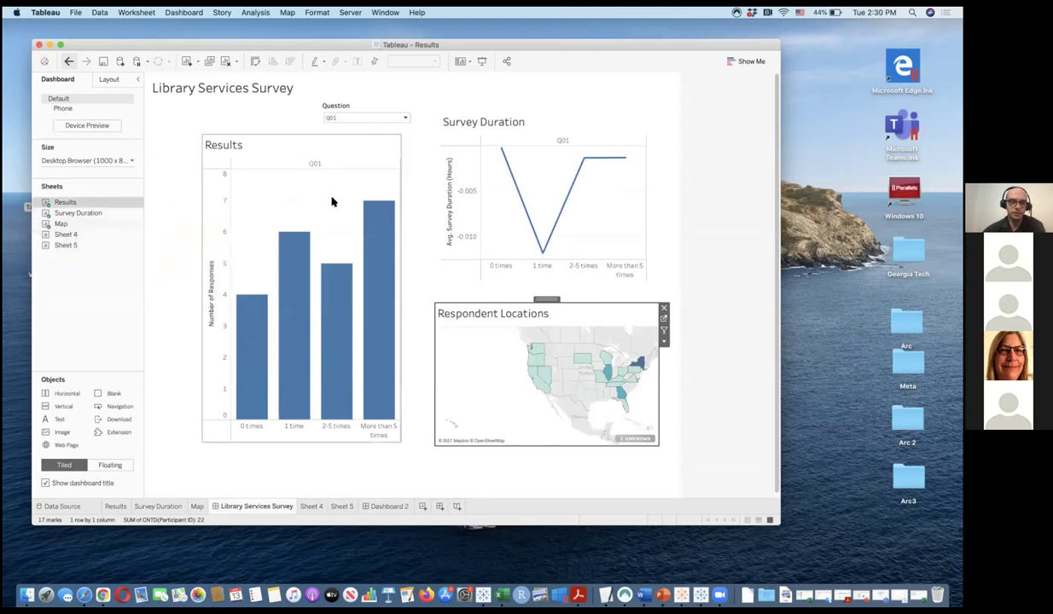
left_click(348, 163)
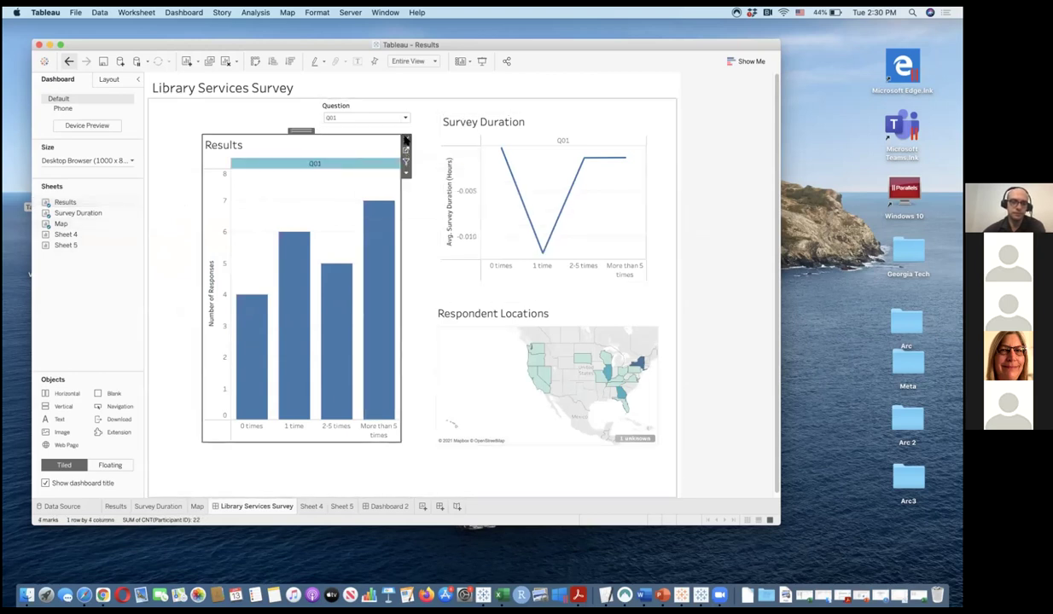
left_click(406, 140)
Step: Try to place the Results sheet on the dashboard as a tiled object and undo the placement
left_click_drag(71, 205, 269, 212)
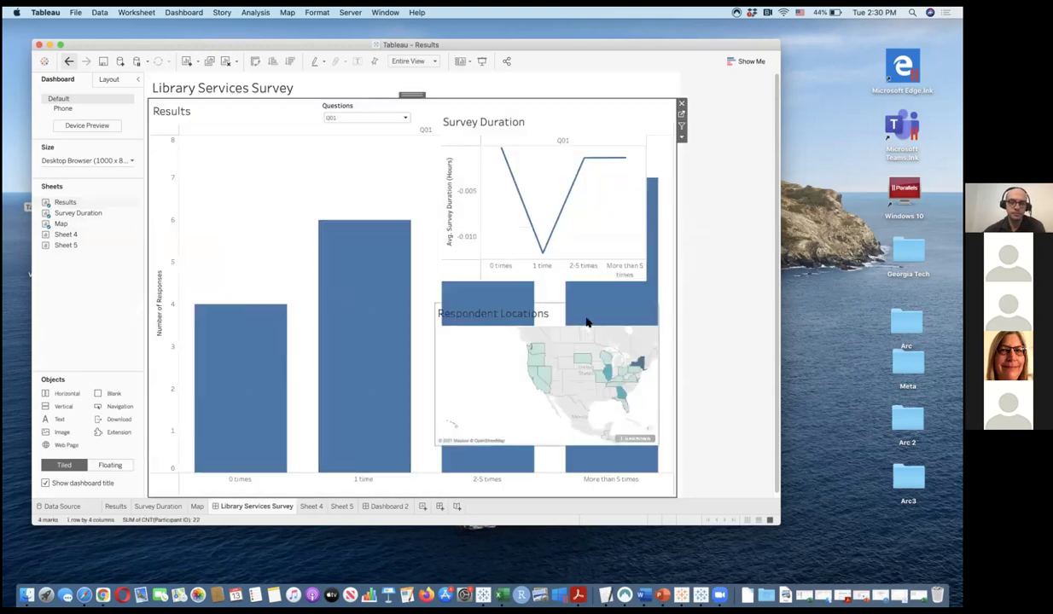
left_click(349, 220)
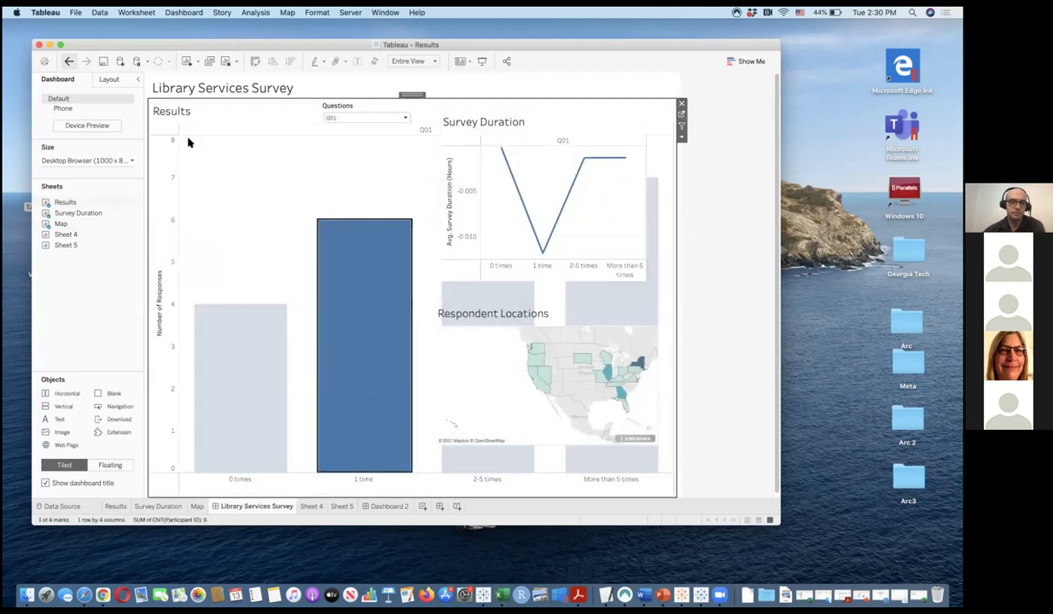
left_click(69, 65)
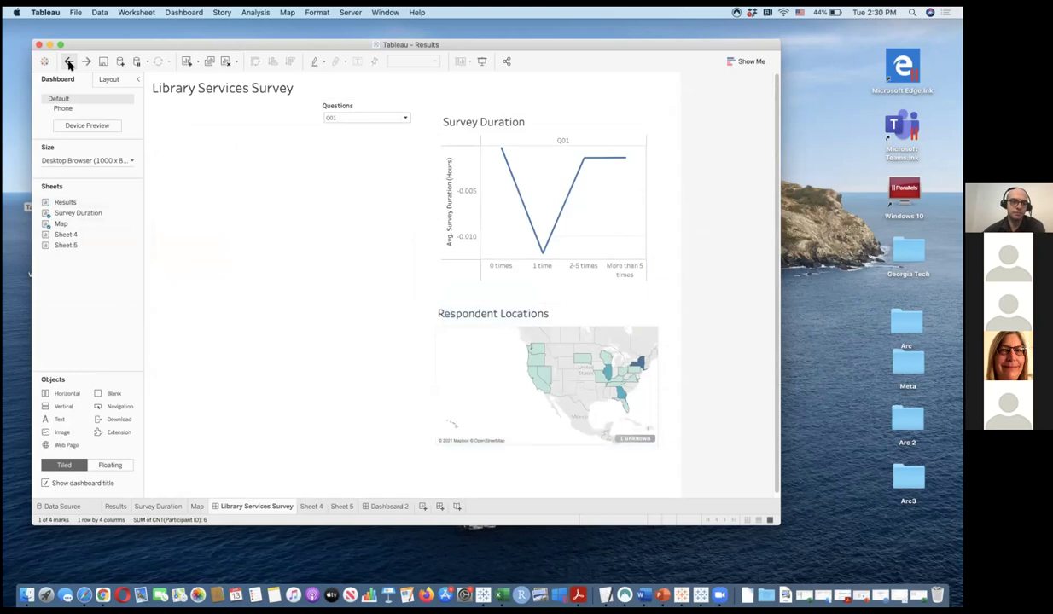
Step: Set new dashboard objects to Floating and place the Results sheet on the Library Services Survey dashboard
right_click(103, 207)
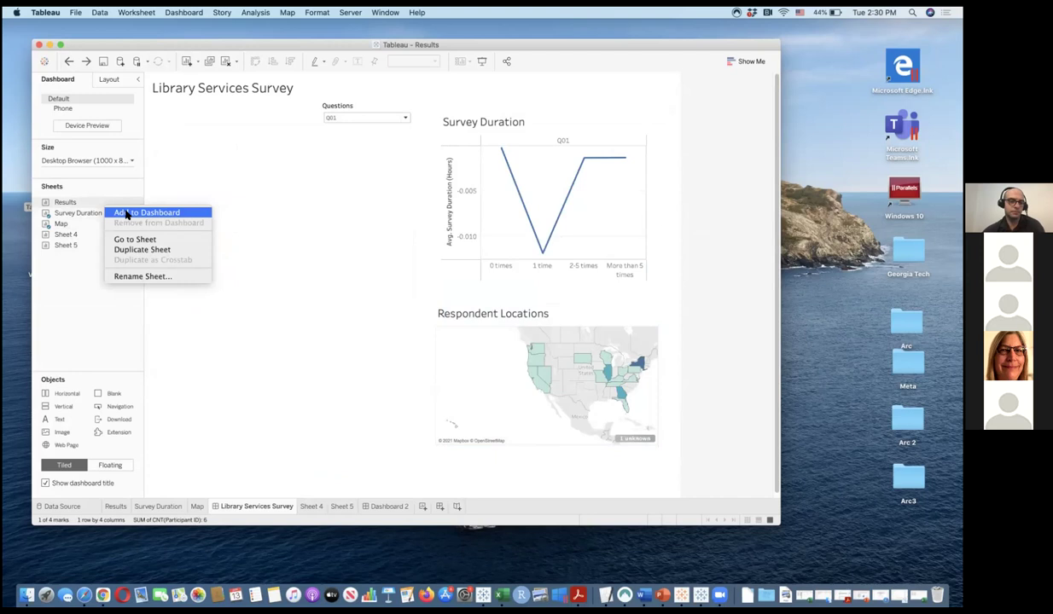
left_click(108, 431)
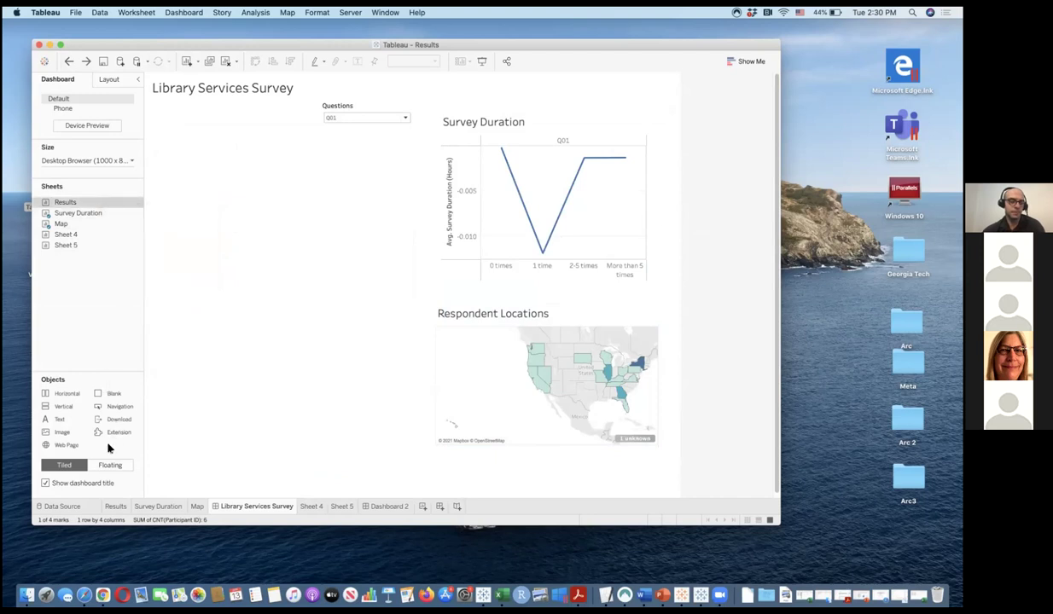
left_click(67, 464)
left_click(104, 466)
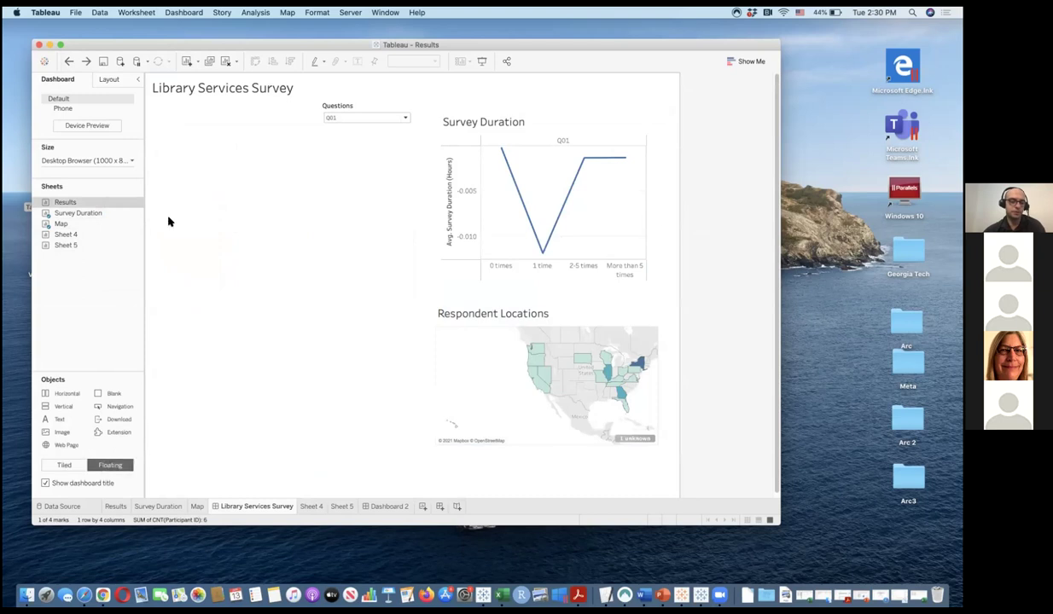
left_click_drag(73, 203, 79, 205)
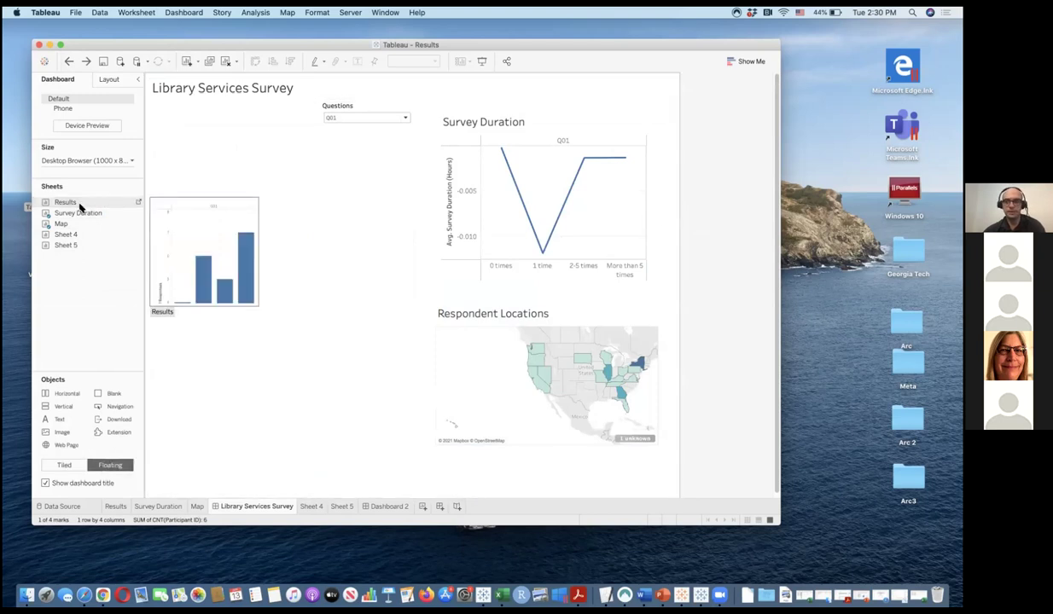
right_click(79, 206)
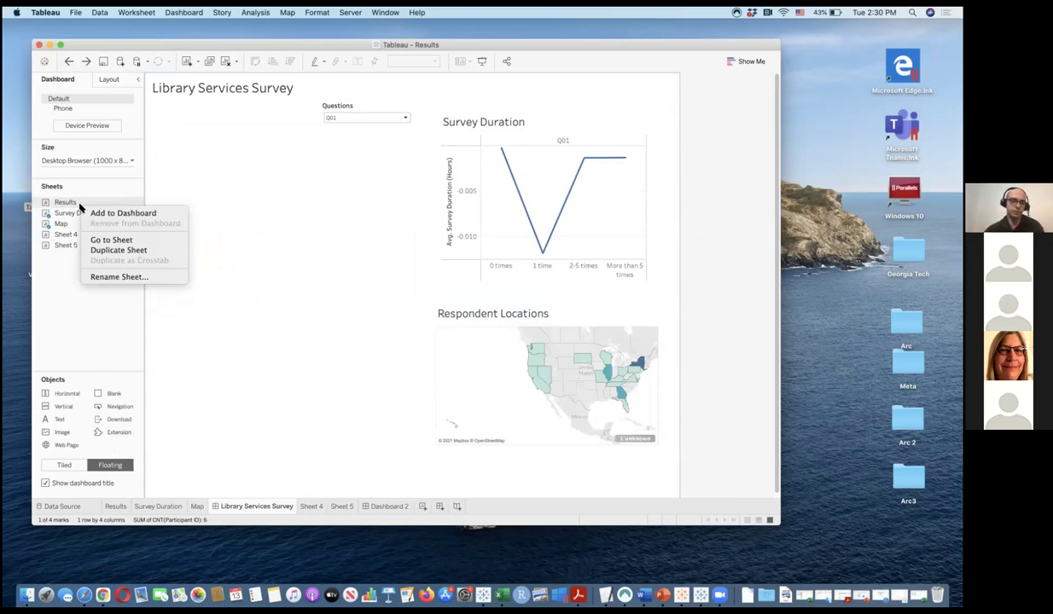
left_click(65, 199)
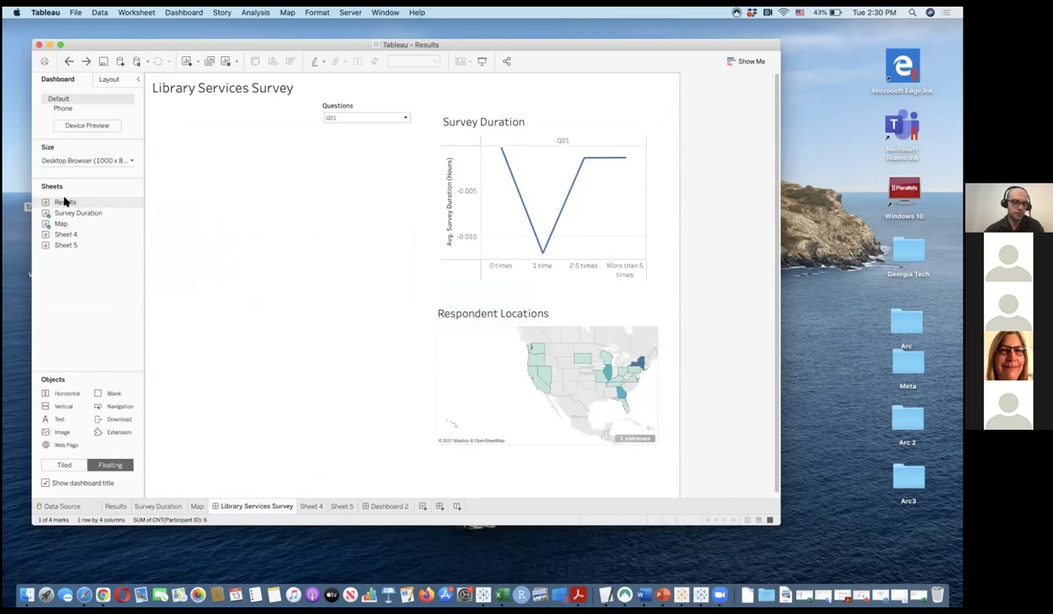
left_click_drag(66, 205, 303, 240)
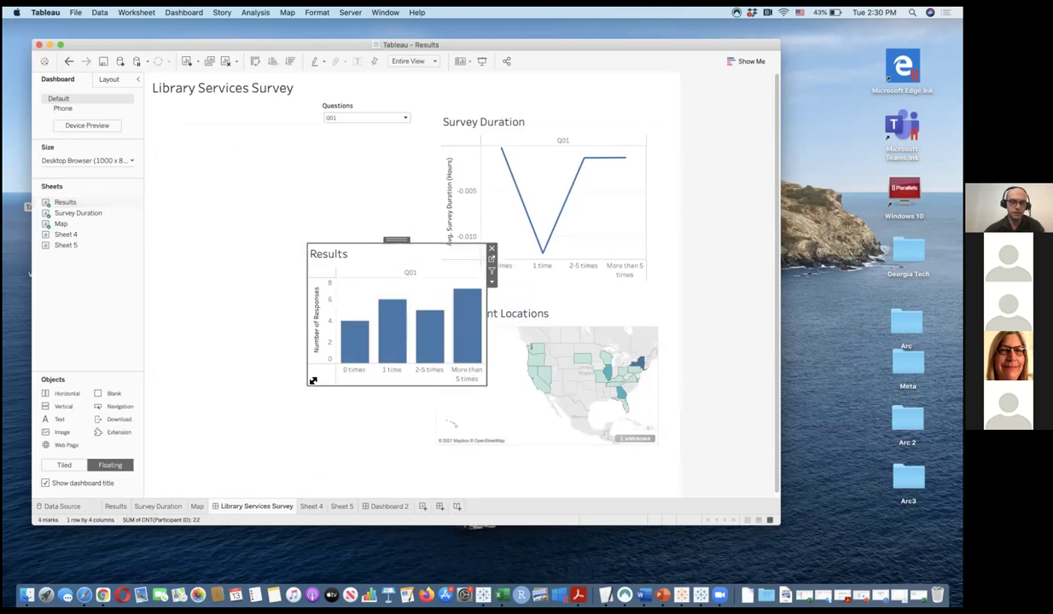
Step: Enlarge the floating Results chart and move it beneath the Questions filter, beside the Survey Duration and Respondent Locations charts
left_click_drag(303, 392, 242, 436)
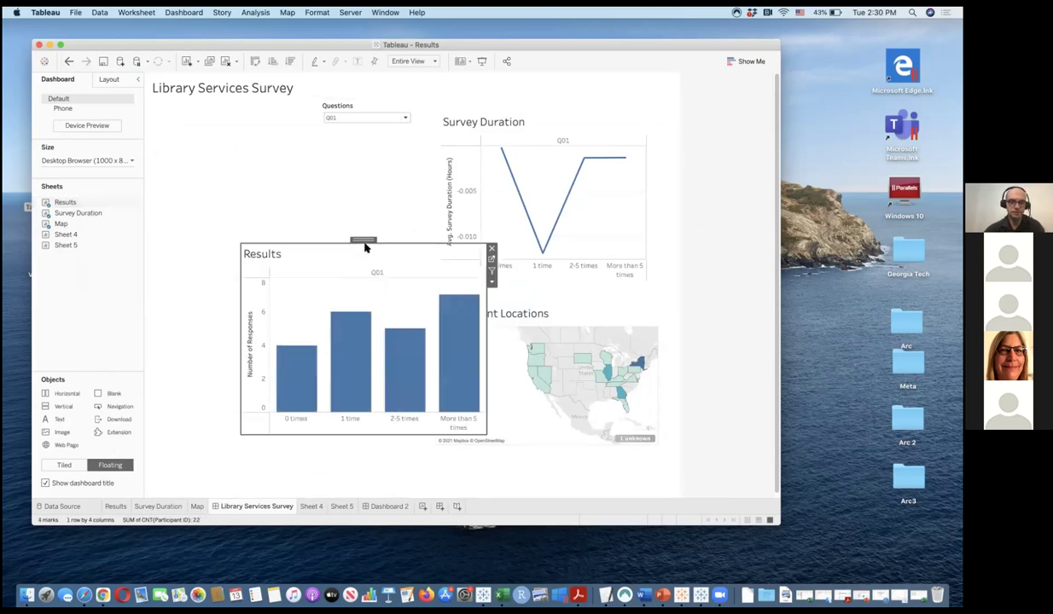
left_click_drag(361, 240, 299, 141)
left_click_drag(292, 331, 293, 443)
left_click_drag(298, 139, 292, 131)
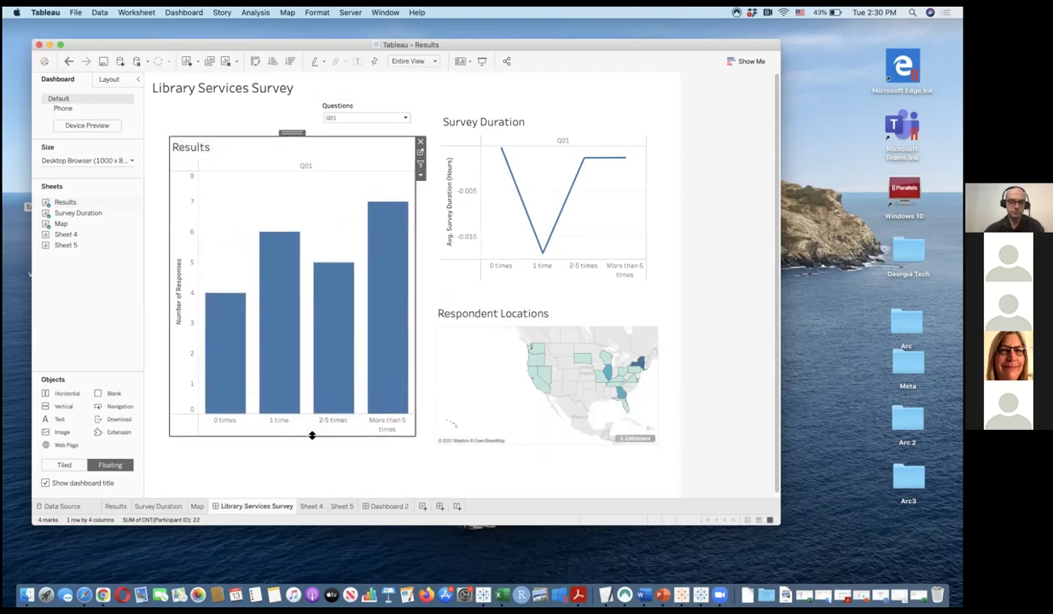
left_click_drag(311, 436, 310, 454)
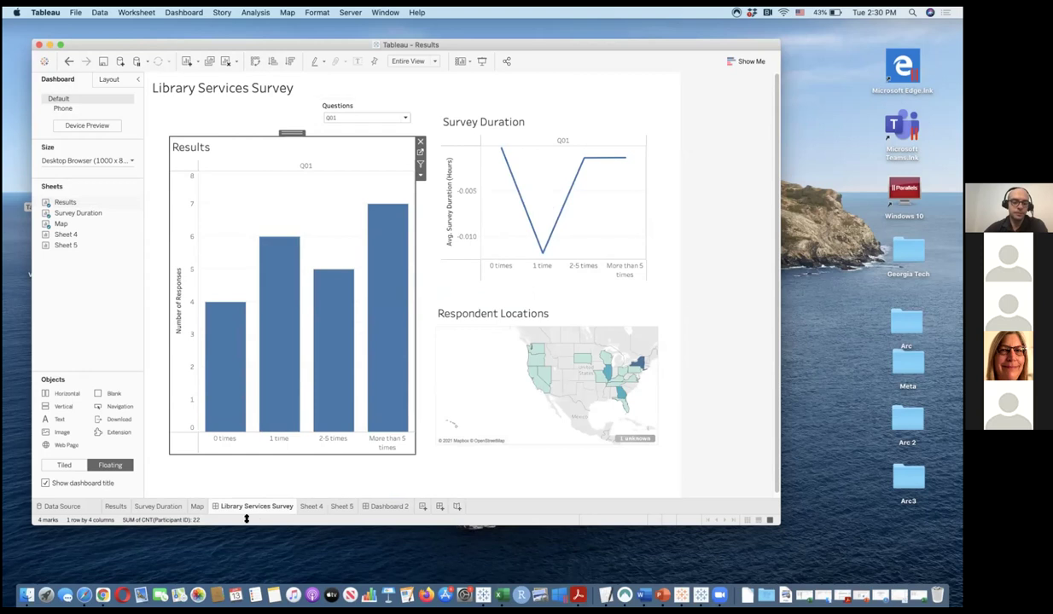
Step: View the Results and Survey Duration worksheets and return to the Library Services Survey dashboard
left_click(148, 506)
left_click(118, 507)
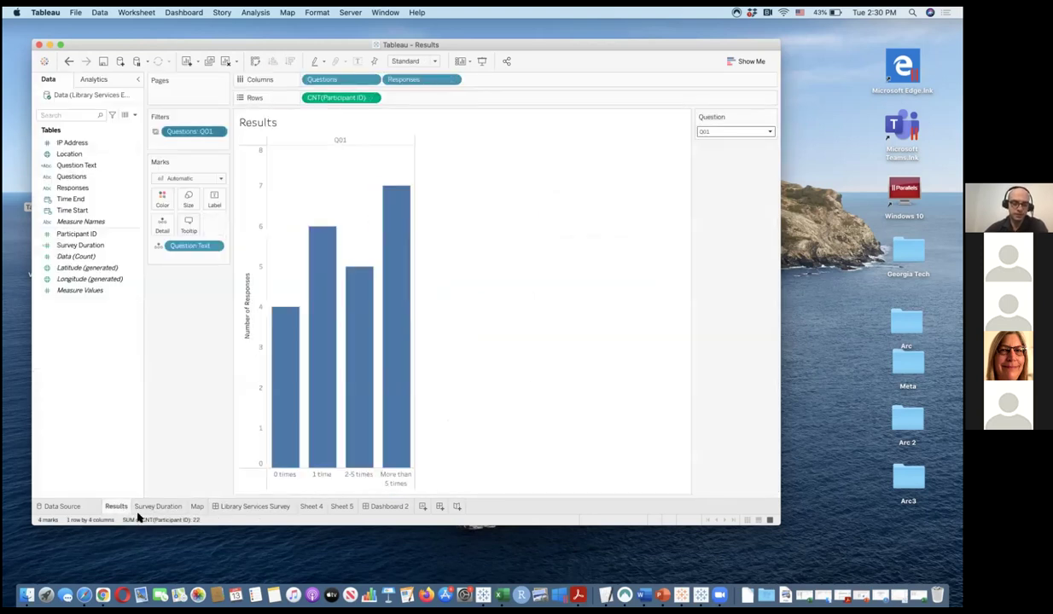
left_click(154, 506)
left_click(244, 507)
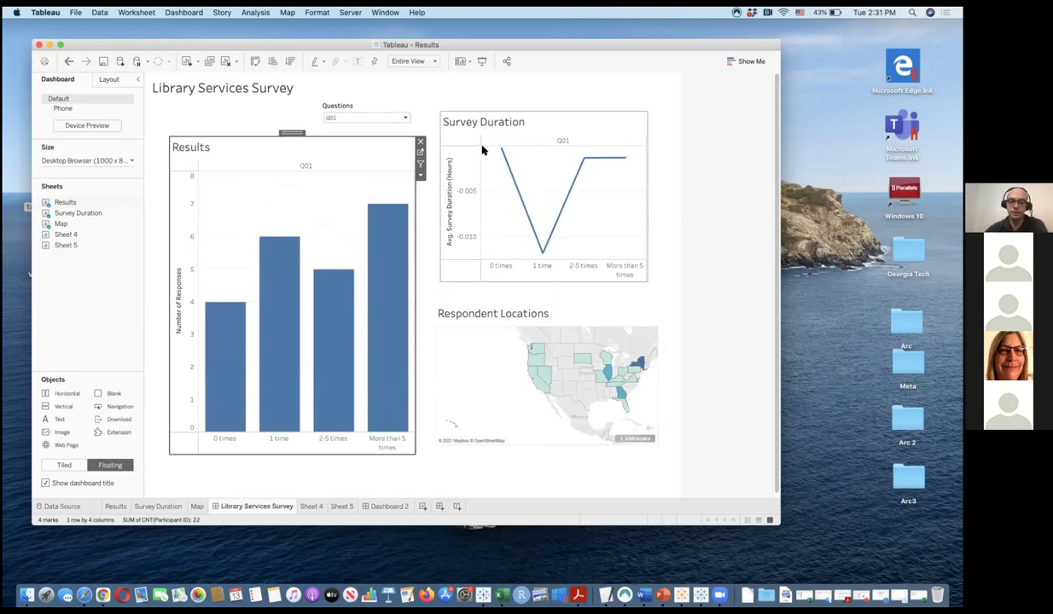
Step: Set the dashboard's Questions filter to Q07 and return it to Q01
left_click(407, 118)
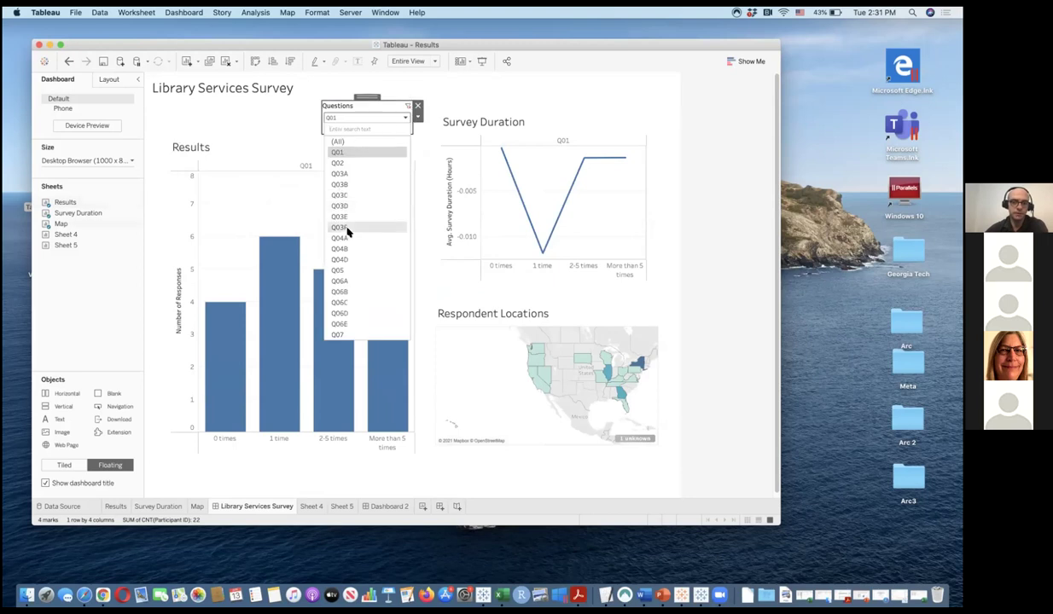
left_click(357, 335)
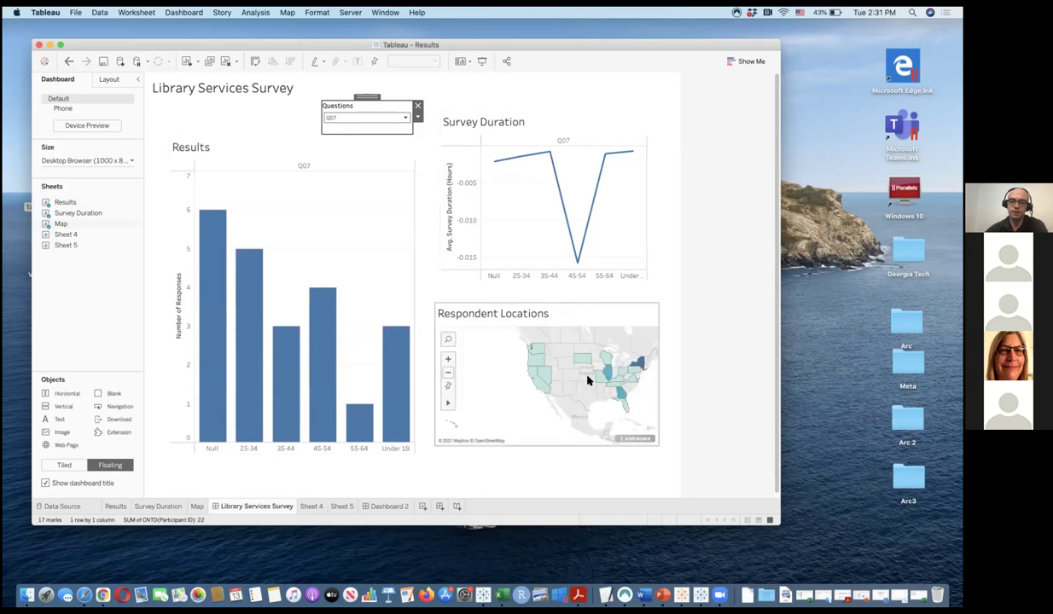
left_click(404, 121)
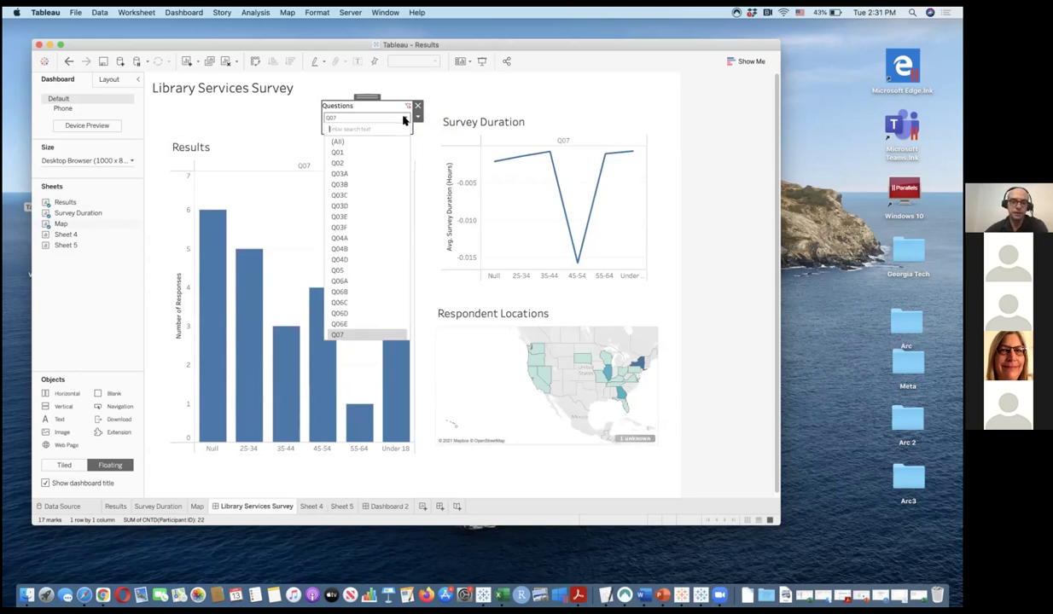
left_click(352, 142)
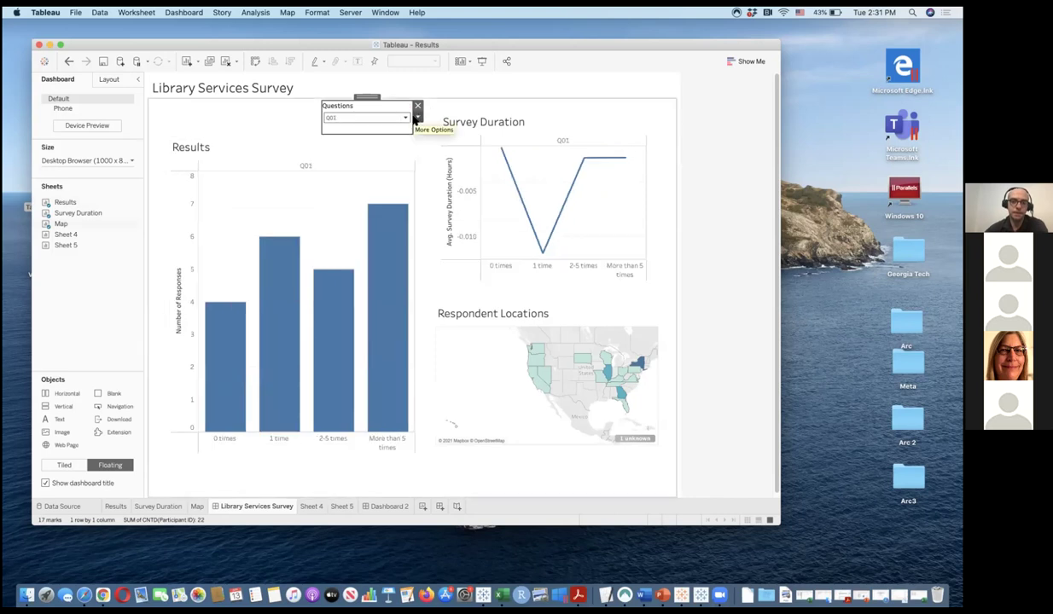
Step: Examine which worksheets the Questions filter applies to, toggling Results off and on, and close the settings without applying changes
left_click(417, 120)
mouse_move(443, 144)
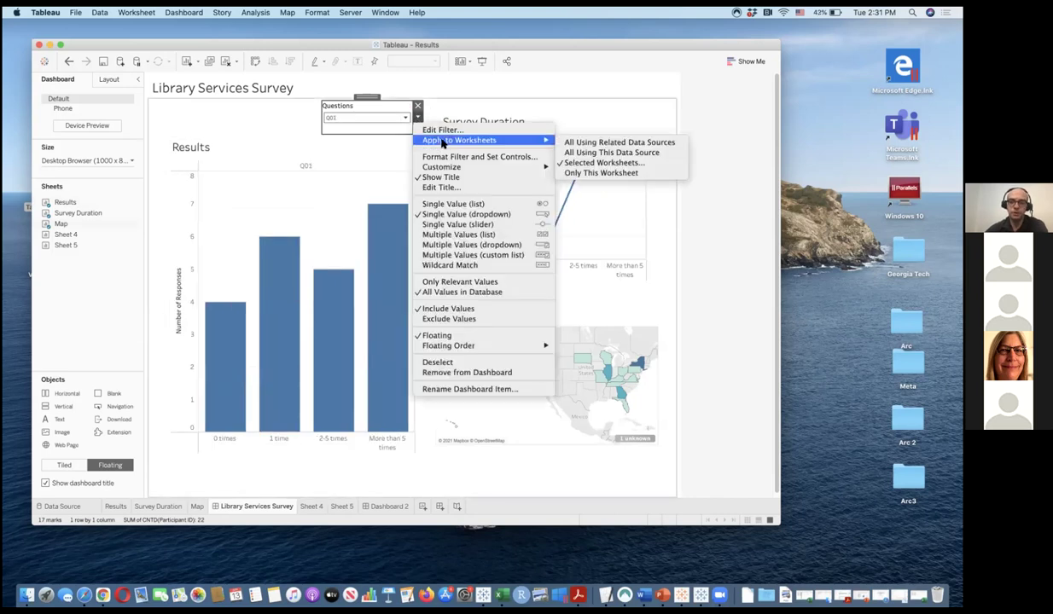
left_click(588, 163)
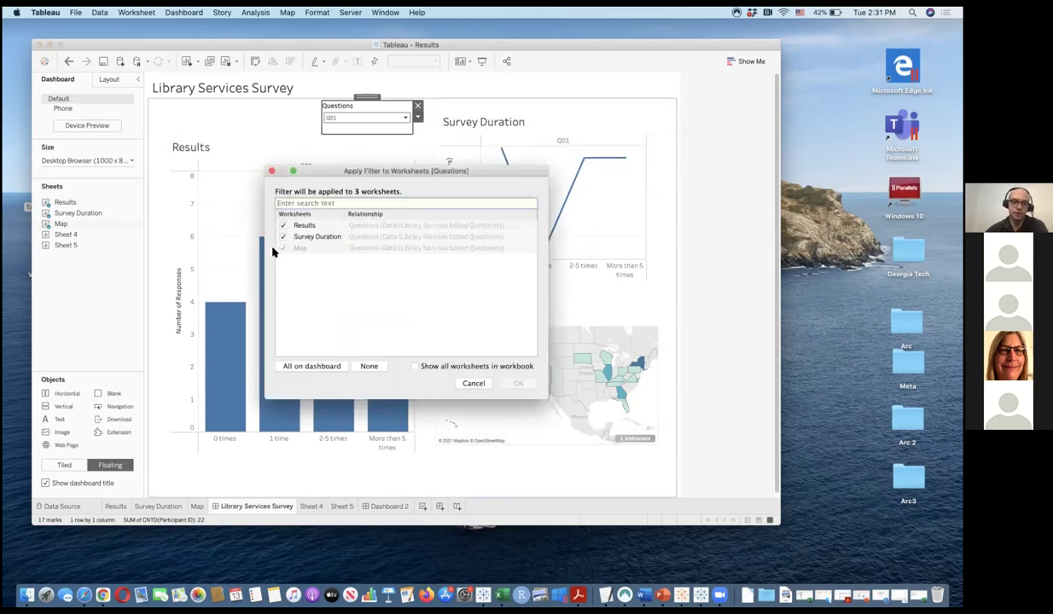
left_click(284, 225)
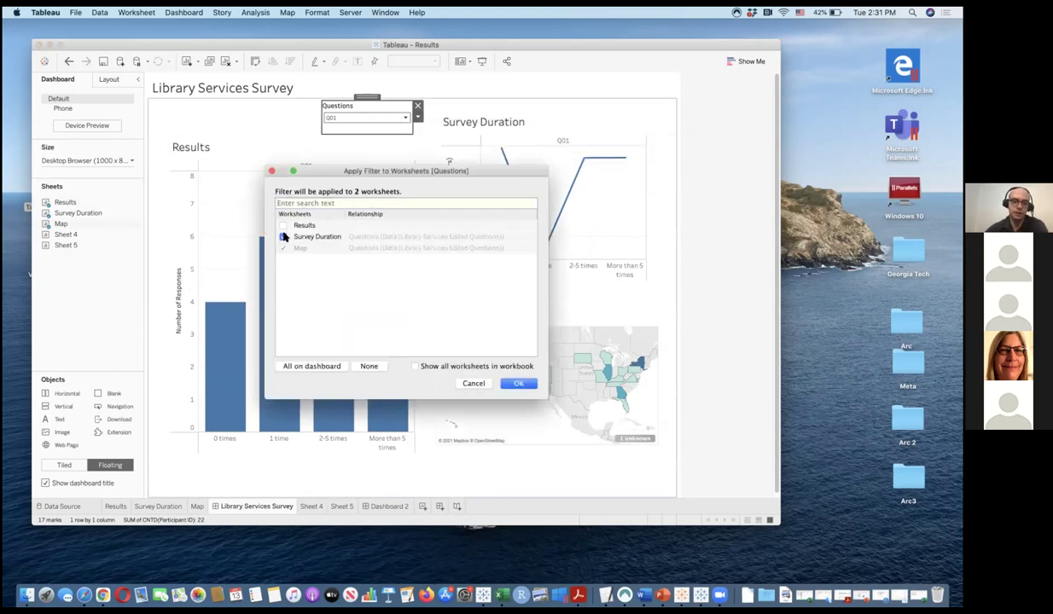
left_click(284, 226)
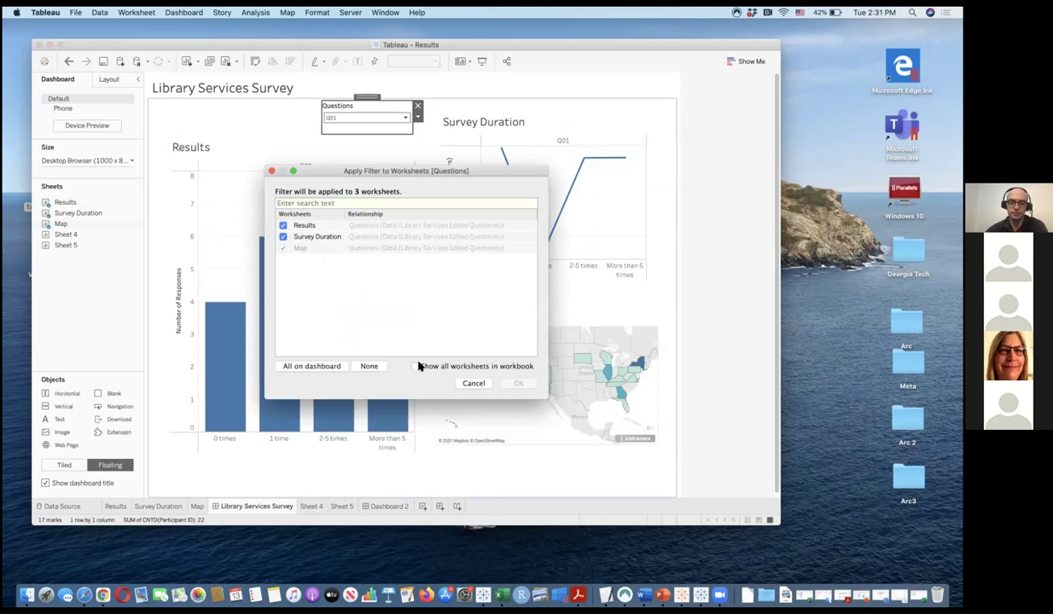
left_click(473, 383)
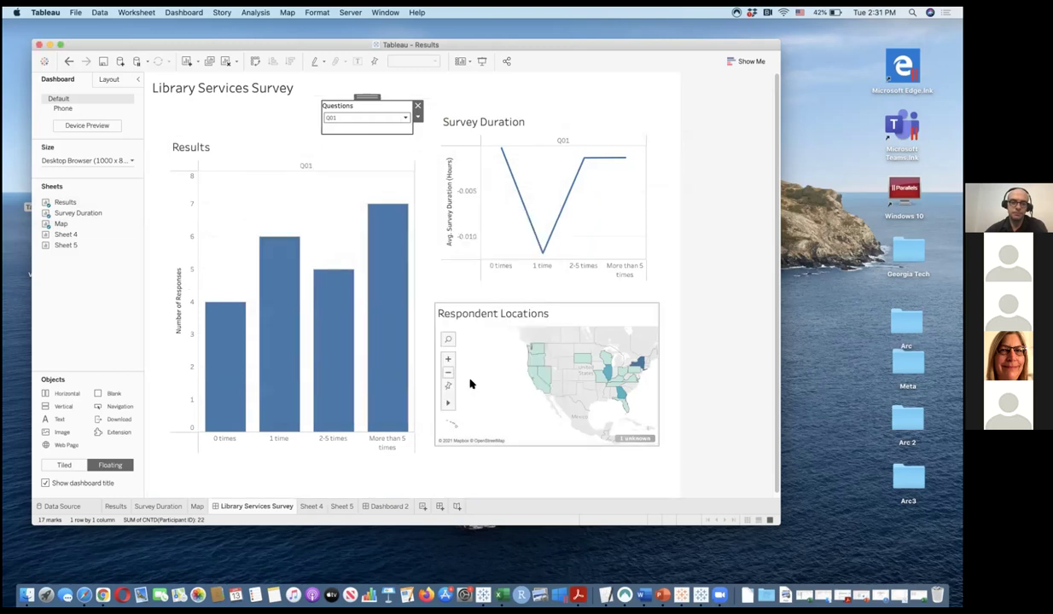
left_click(667, 122)
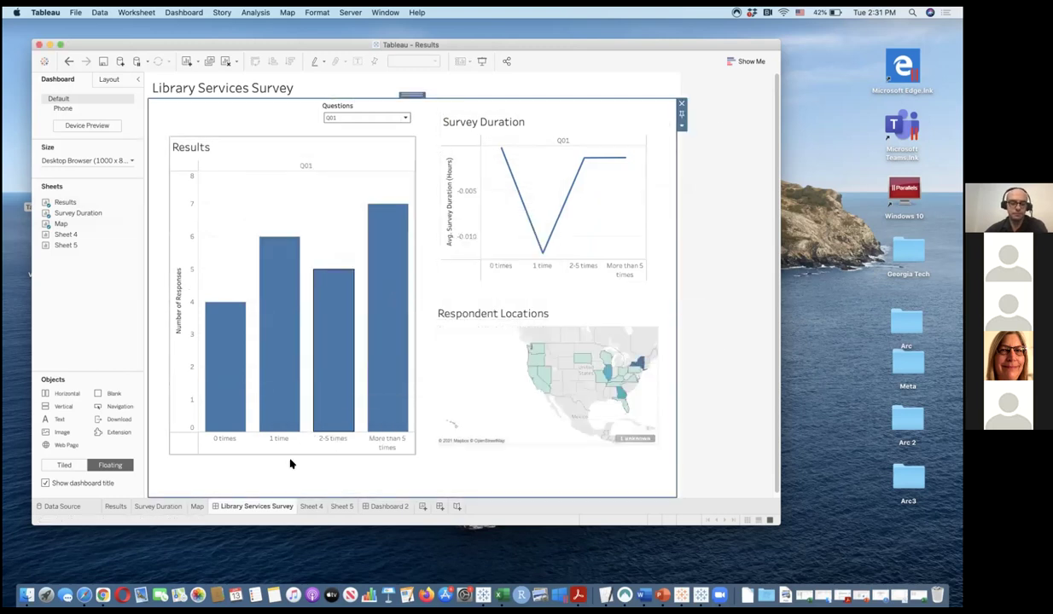
Step: Delete the blank worksheets Sheet 5 and Sheet 4 and return to the Library Services Survey dashboard
left_click(342, 507)
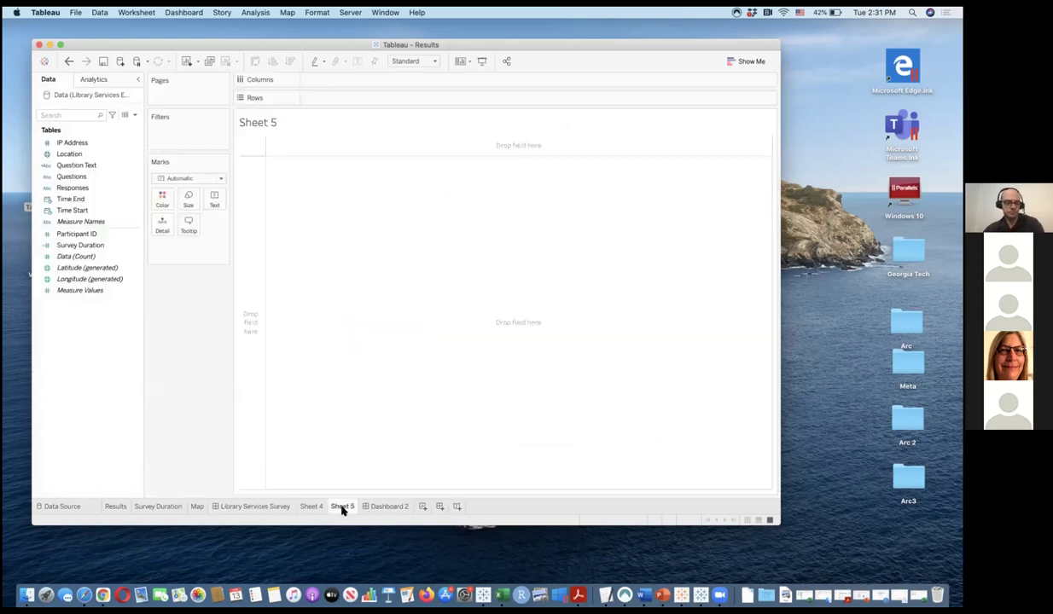
right_click(342, 507)
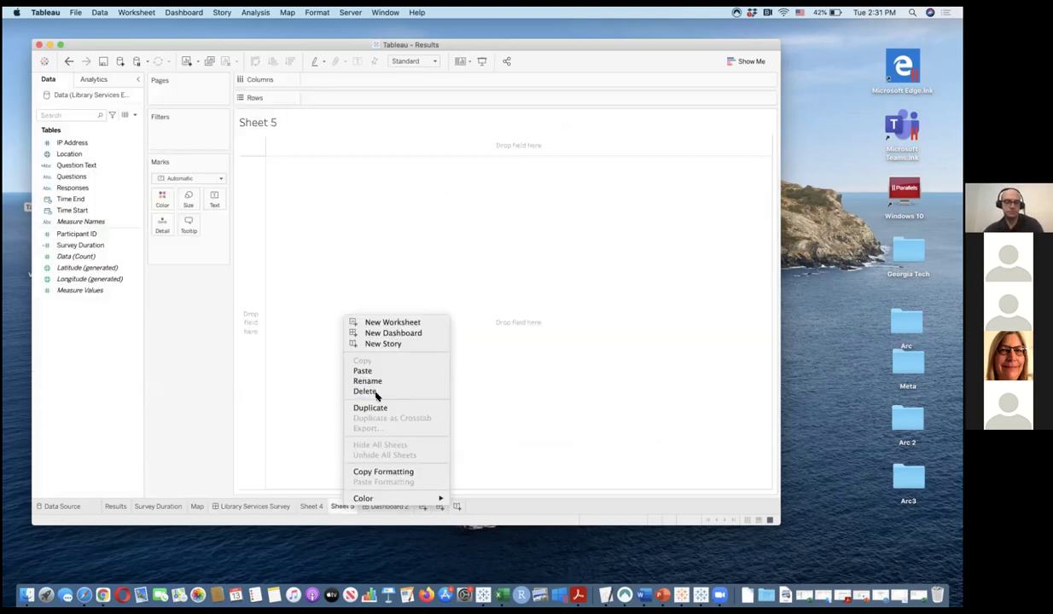
left_click(375, 395)
left_click(312, 507)
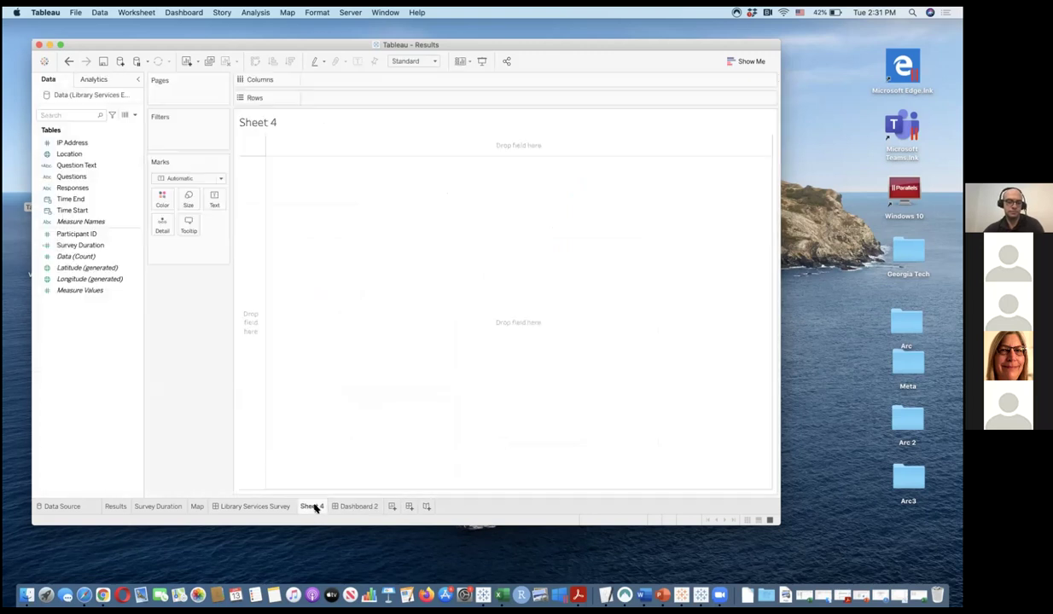
right_click(312, 507)
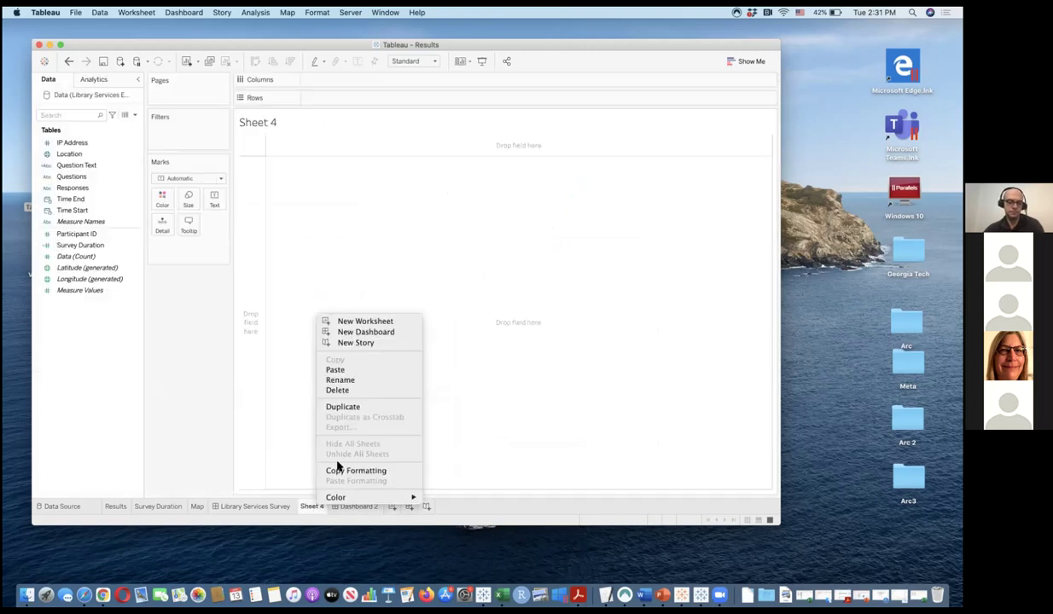
left_click(341, 386)
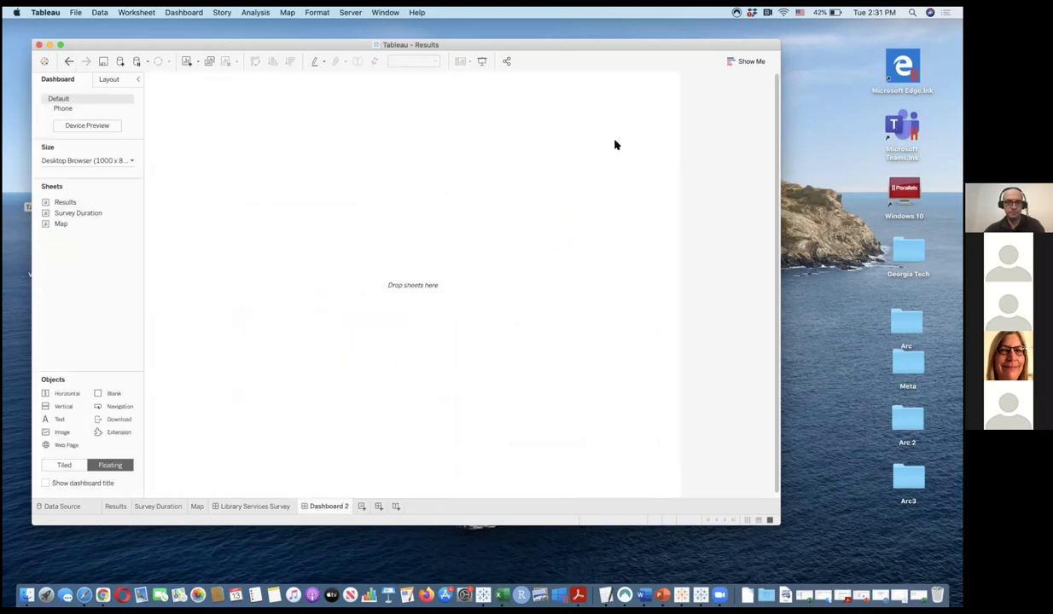
left_click(261, 507)
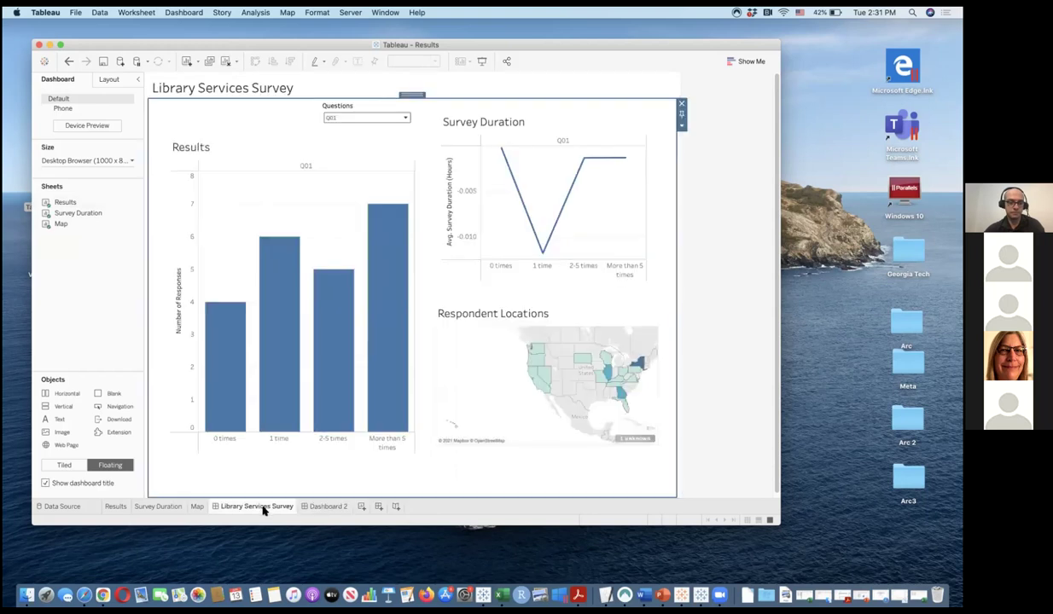
Step: Create a new blank story in the workbook and minimize the workbook window
left_click(395, 507)
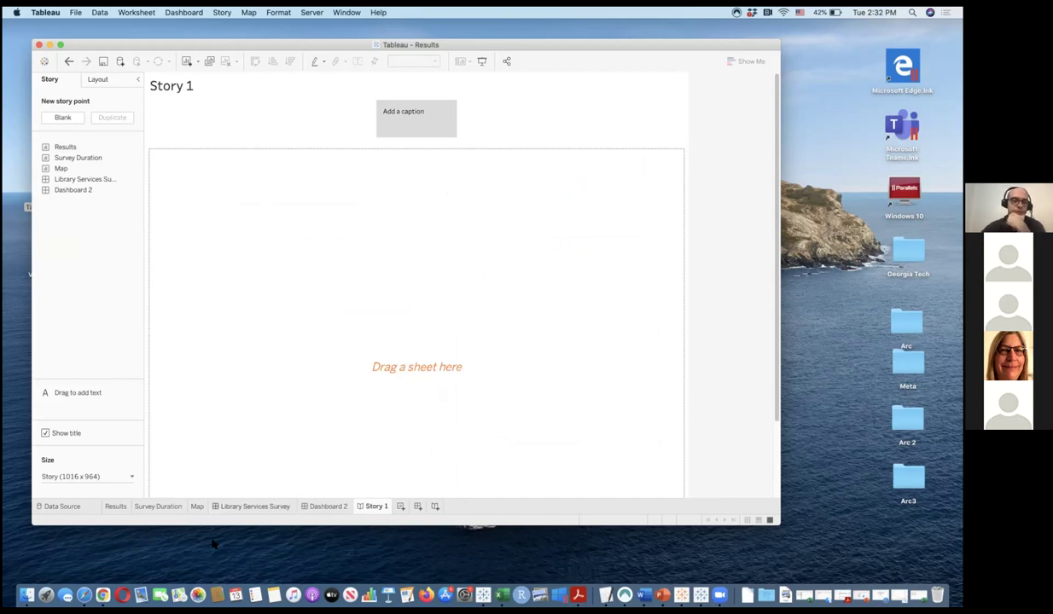
left_click(49, 44)
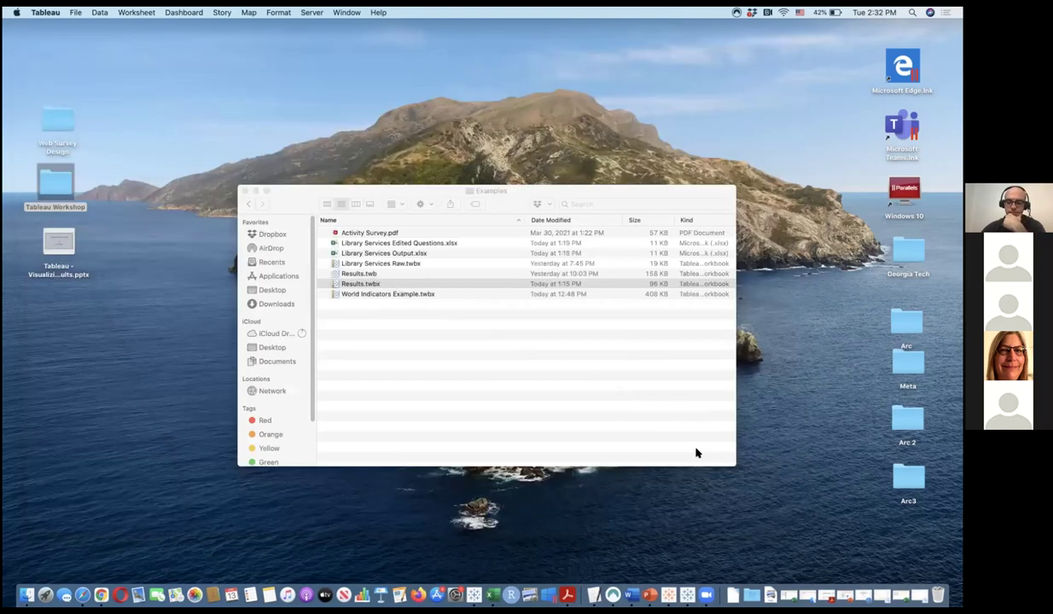
Step: Switch to the PowerPoint presentation on visualizing survey results and show slide 16, Share Your Tableau Dashboards
left_click(815, 589)
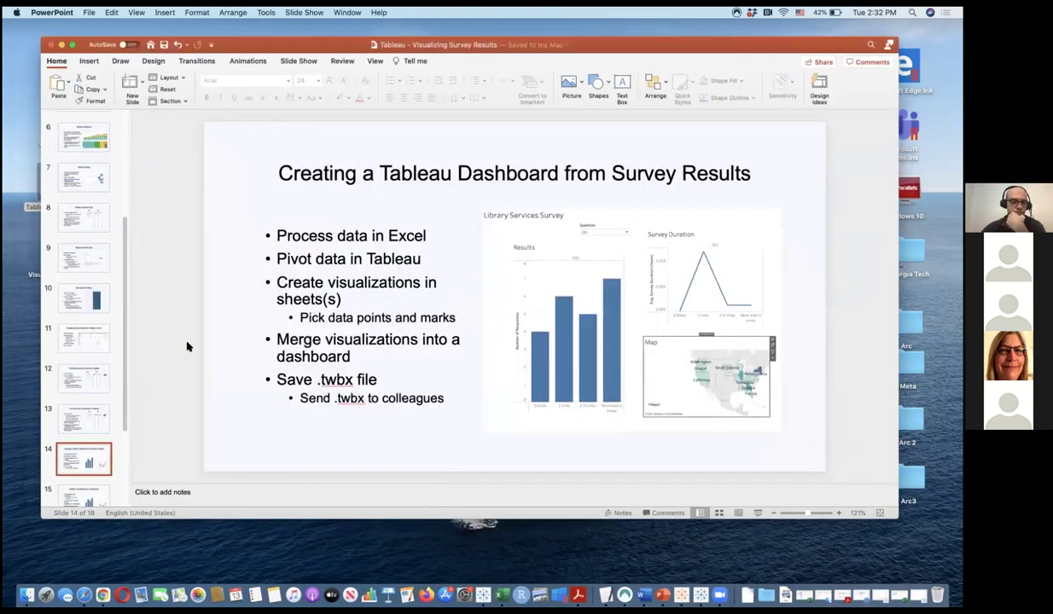
scroll(124, 392, "down", 3)
scroll(141, 449, "down", 1)
left_click(74, 363)
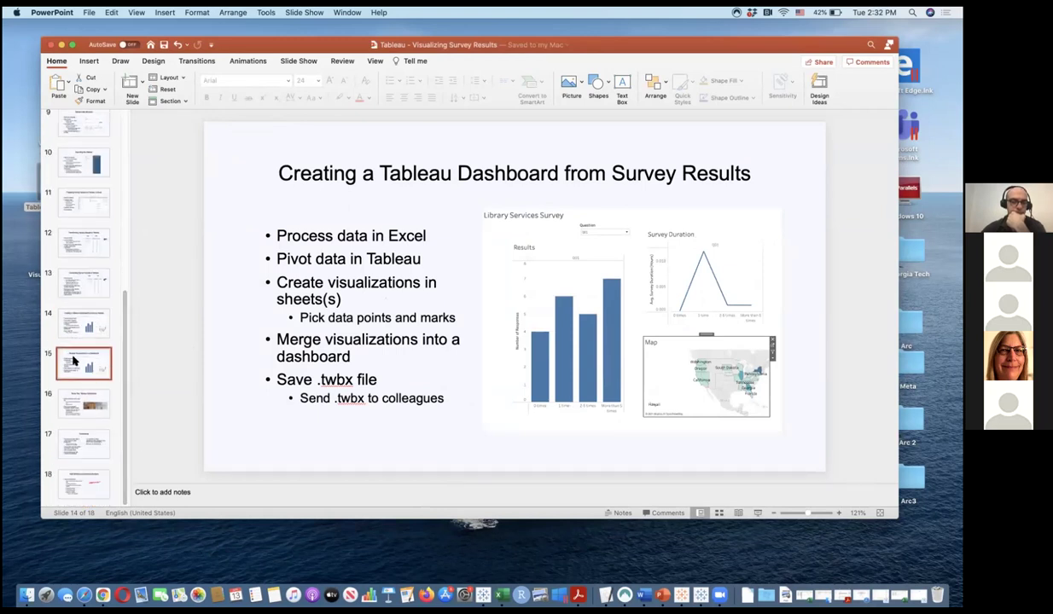
left_click(83, 408)
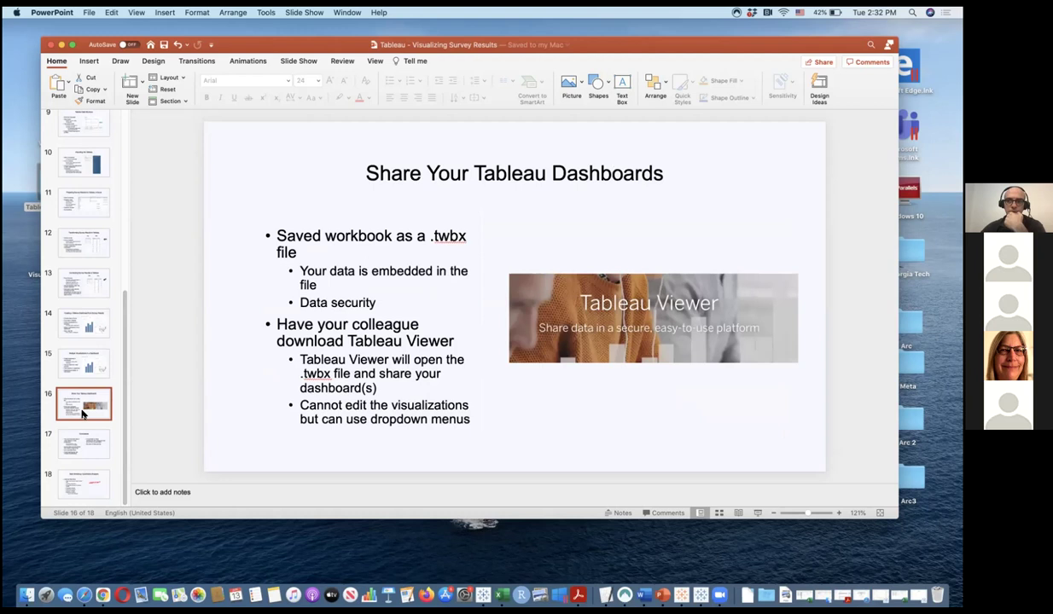